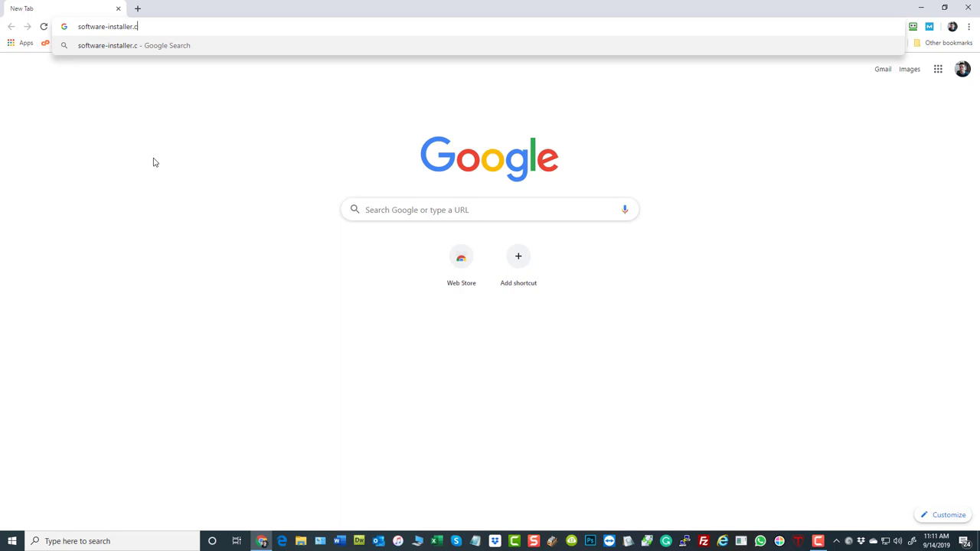
Load software-installer.com and sign in with the admin account and its password
key(Return)
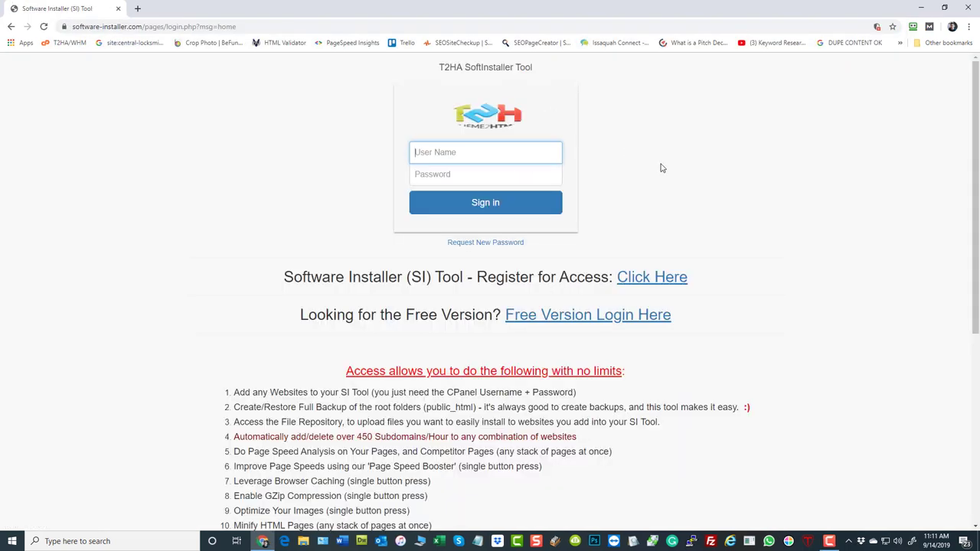
text(admin)
key(Tab)
text(a)
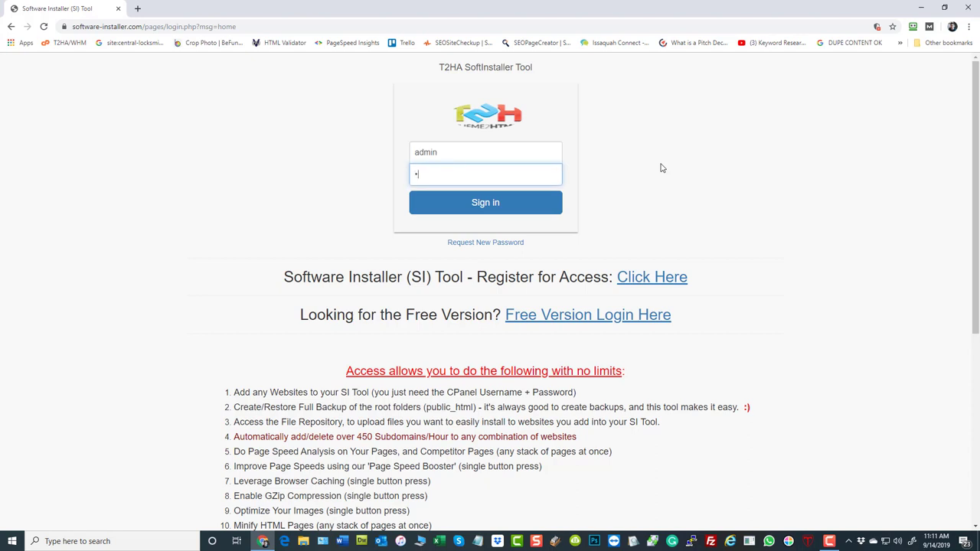
text(•••••)
key(Return)
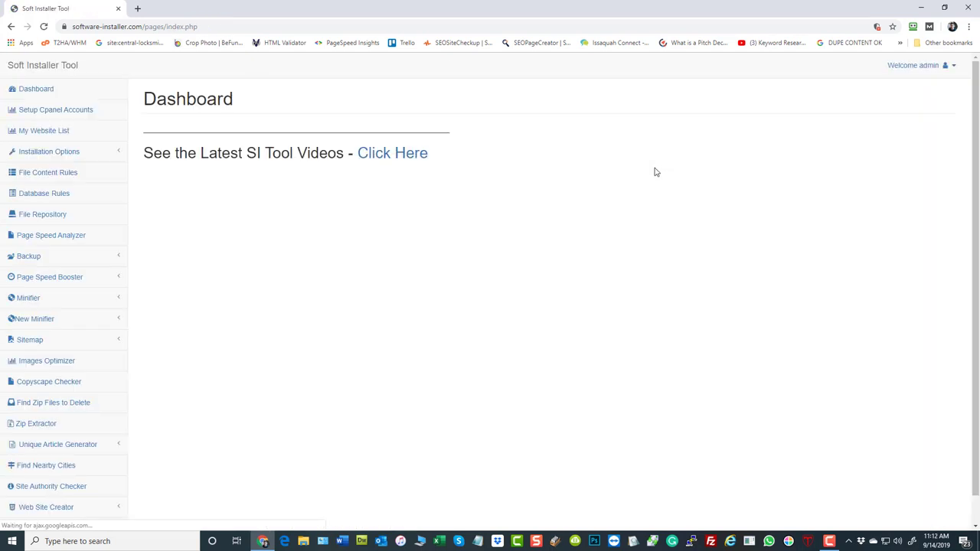
Open File Repository, dismiss the directory-creation dialog, and reload the page over http instead of https
click(34, 219)
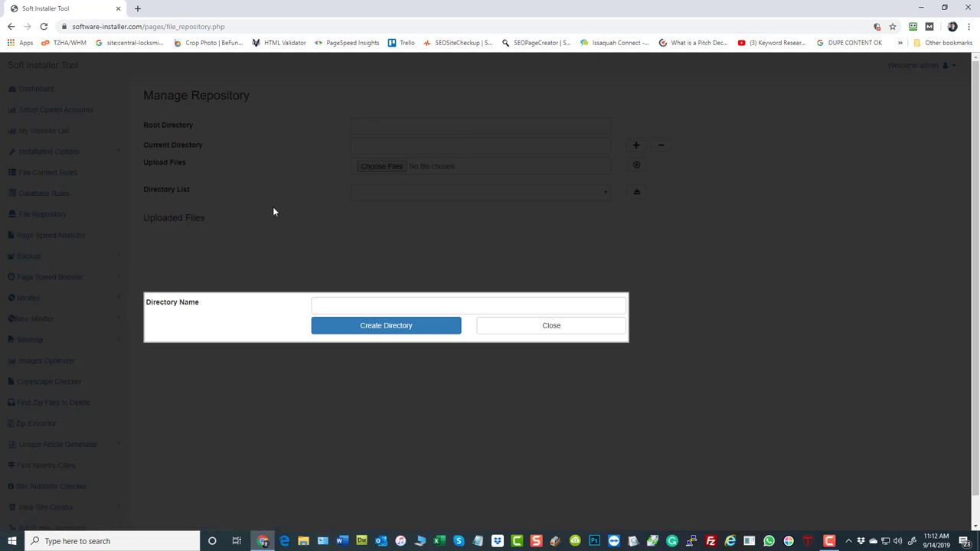
click(554, 332)
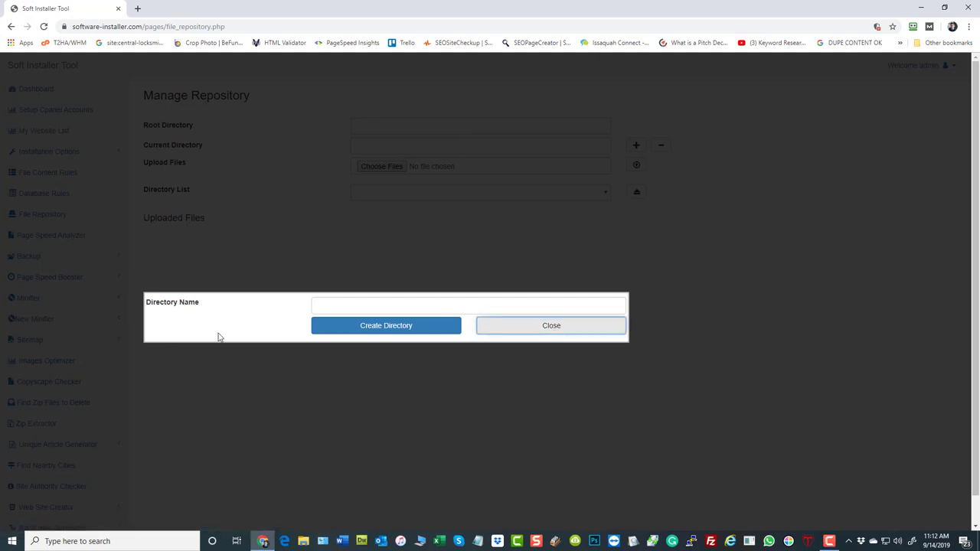
click(77, 28)
click(77, 28)
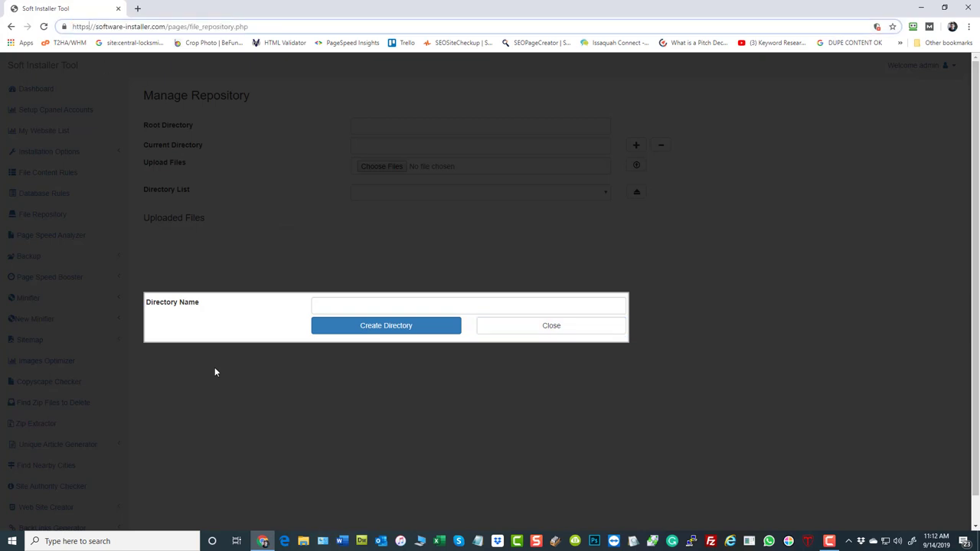
key(BackSpace)
key(Return)
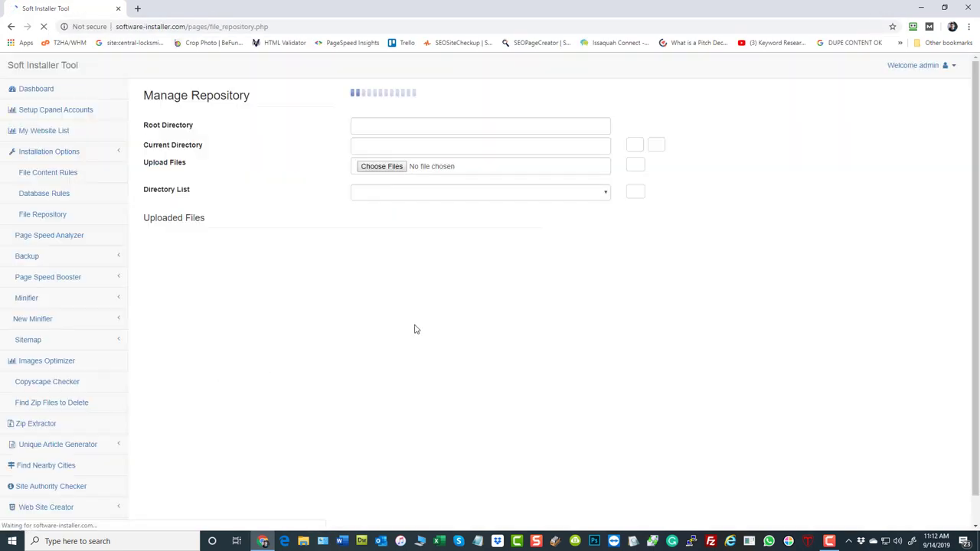
Pick AAA-LEGACY-UAP-PUBLIC from the Directory List, then go to My Website List
click(375, 197)
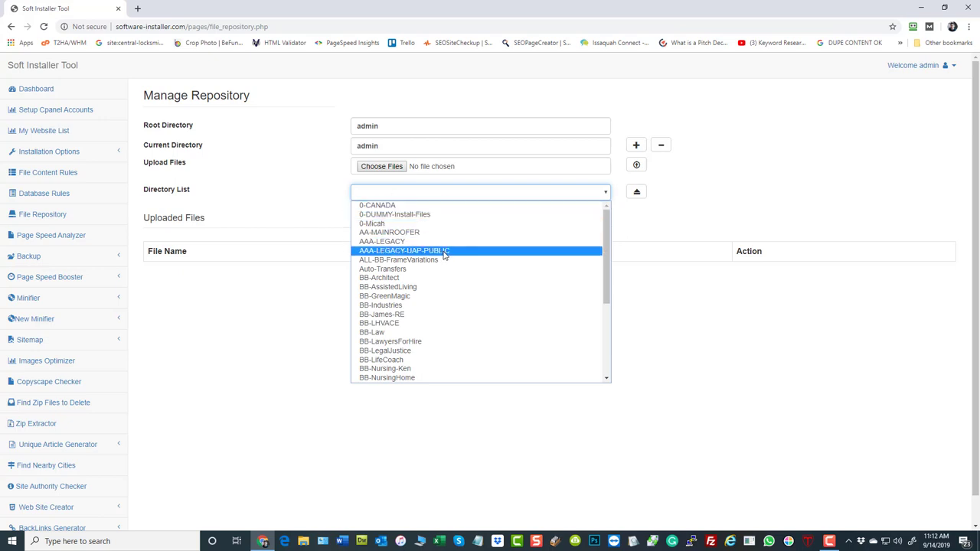
click(444, 255)
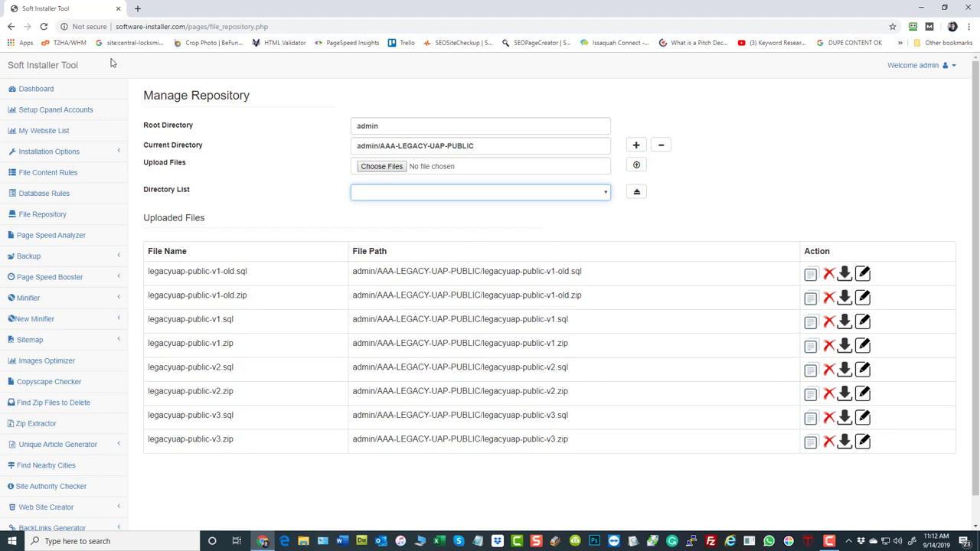
click(58, 130)
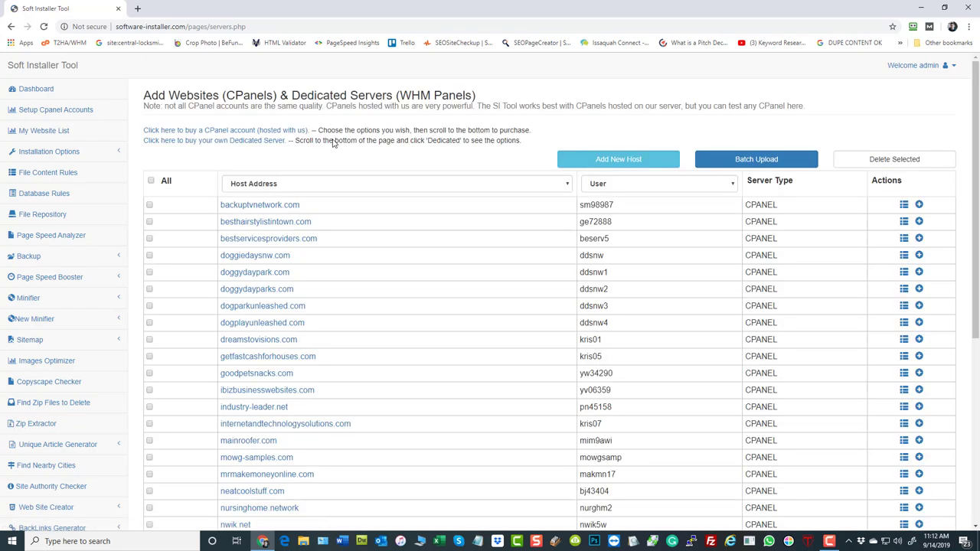
Scroll through the CPANEL hosts table, then return to the Dashboard
scroll(383, 229, down, 5)
scroll(370, 235, up, 2)
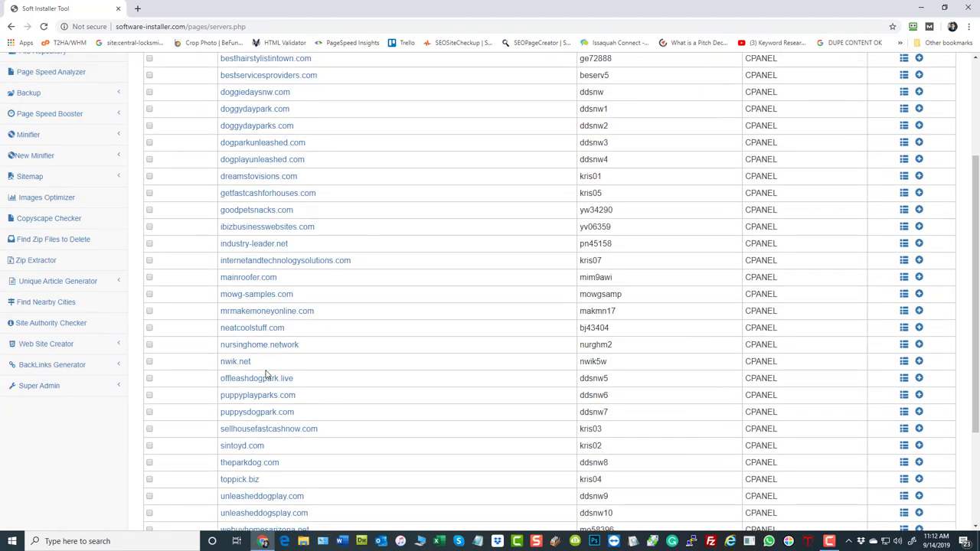
scroll(276, 267, up, 1)
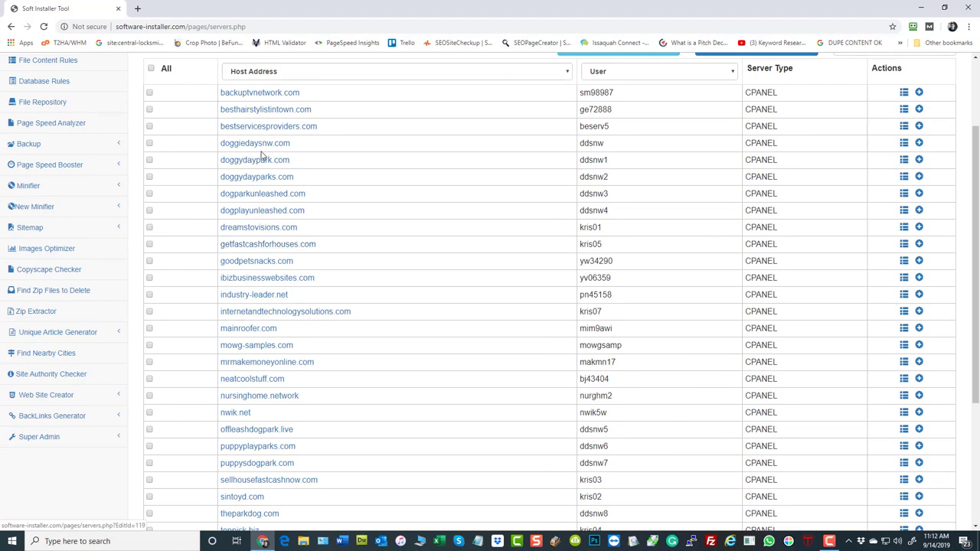
scroll(262, 158, up, 2)
scroll(268, 168, down, 4)
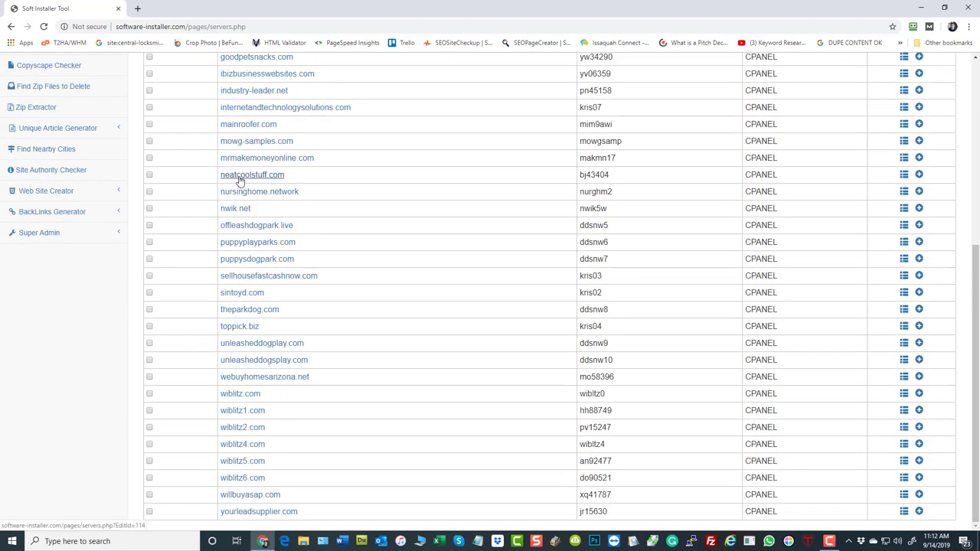
scroll(287, 231, up, 4)
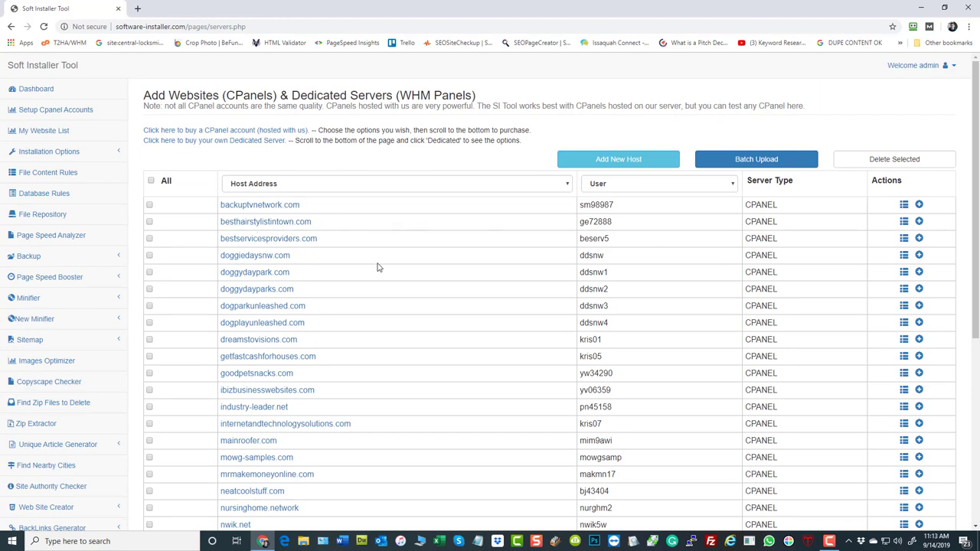
scroll(378, 267, down, 3)
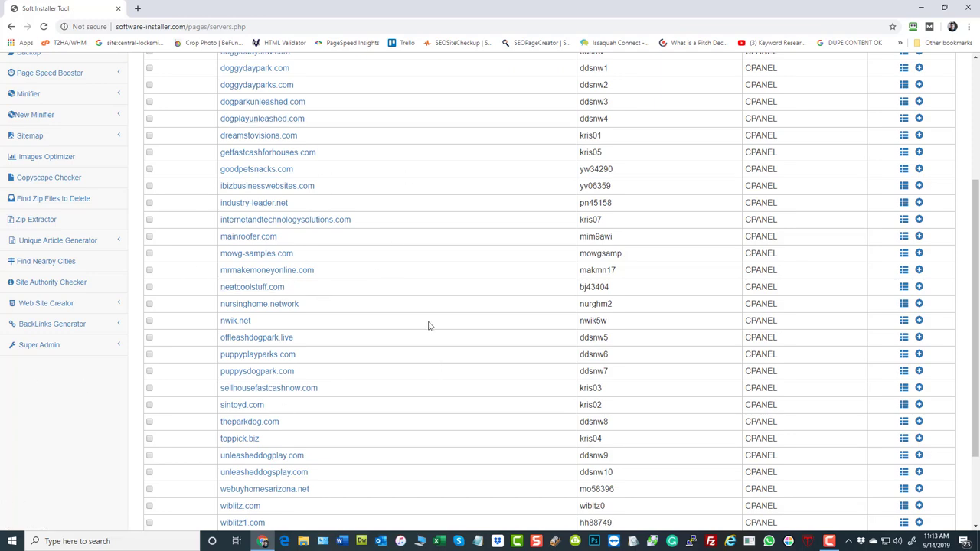
scroll(431, 328, up, 3)
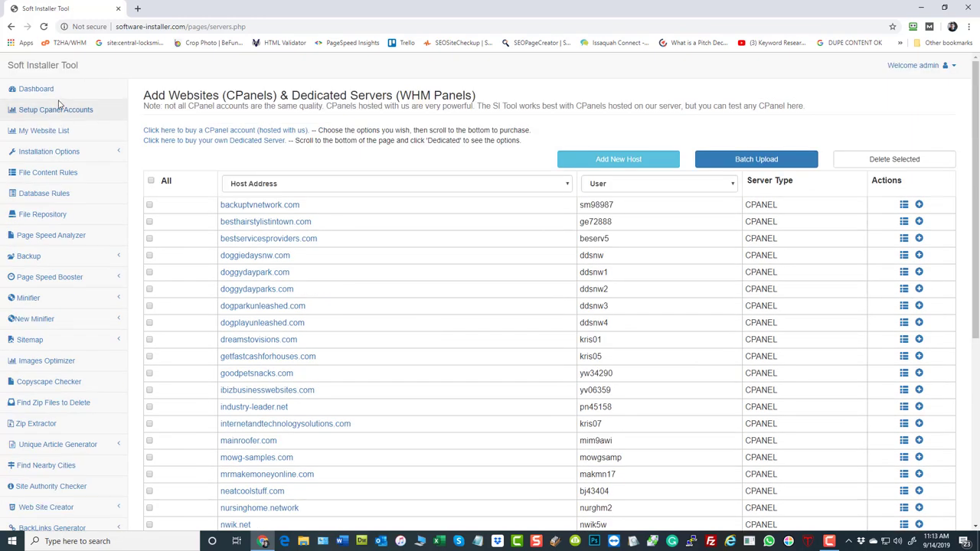
click(36, 89)
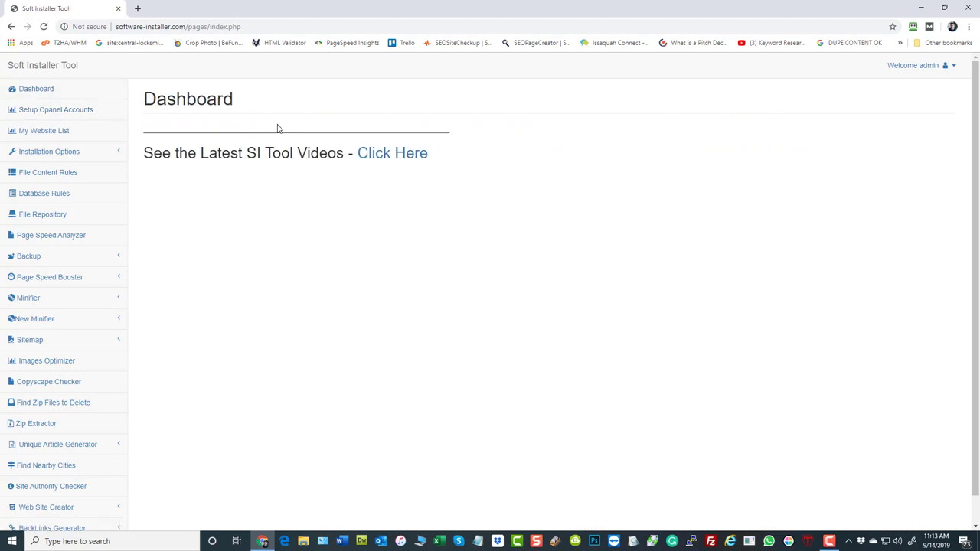
Expand Installation Options and open the Sub Domain Batch Installation page
click(49, 152)
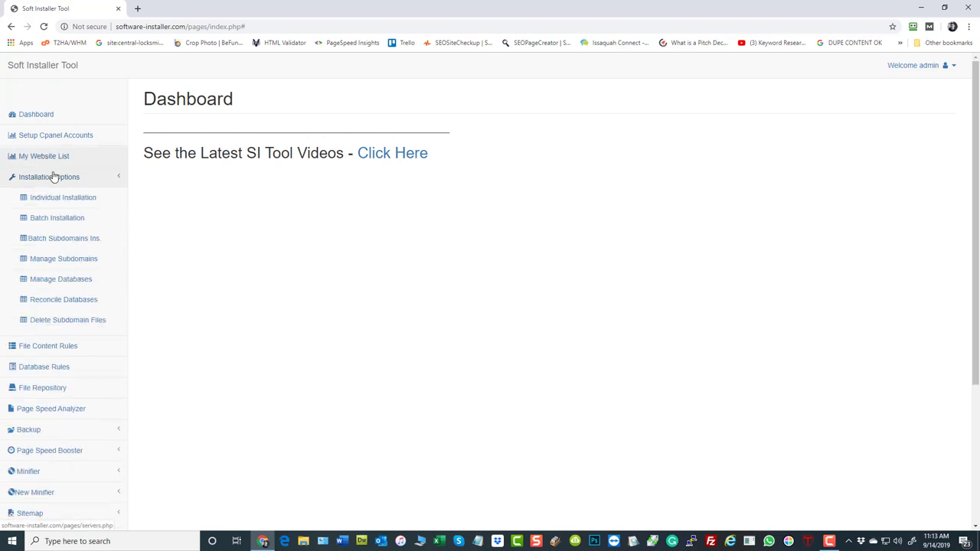
click(63, 219)
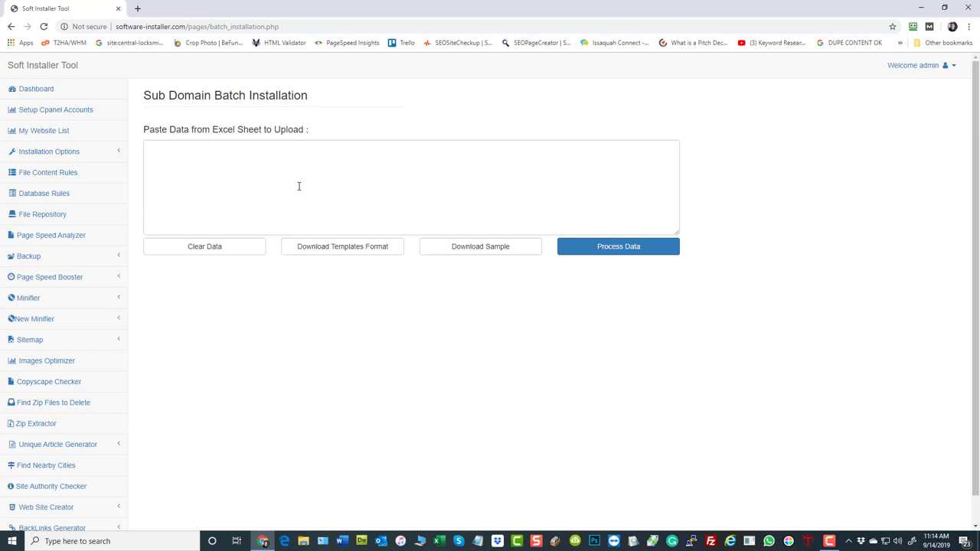
Reopen the File Repository and show the AAA-LEGACY-UAP-PUBLIC folder's files
click(42, 222)
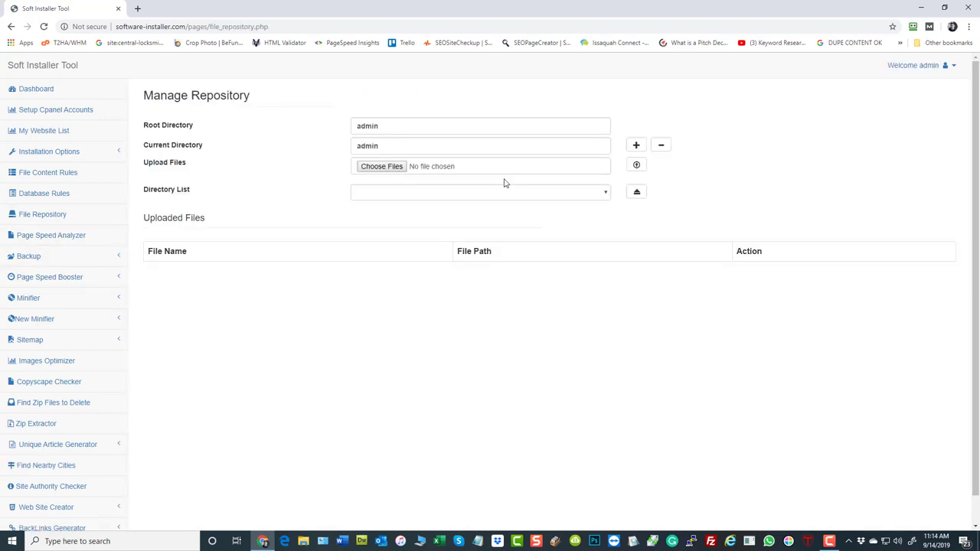
click(492, 193)
click(454, 252)
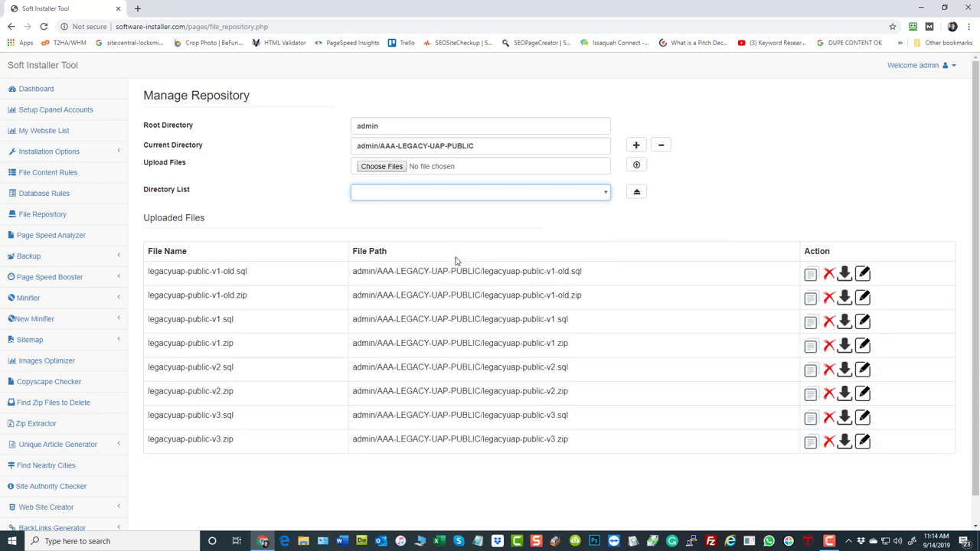
scroll(653, 303, down, 1)
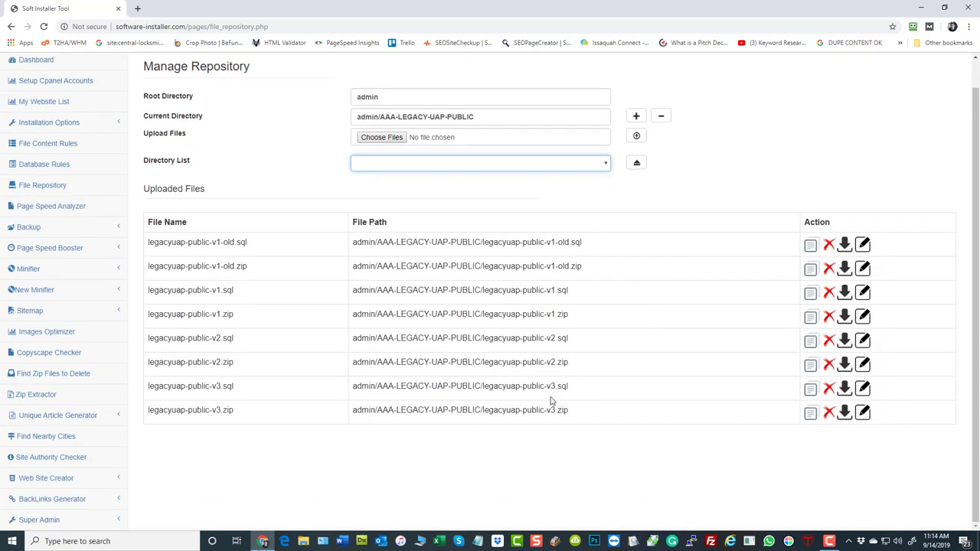
Download legacyuap-public-v3.zip and shrink the browser window to reveal the desktop
click(565, 410)
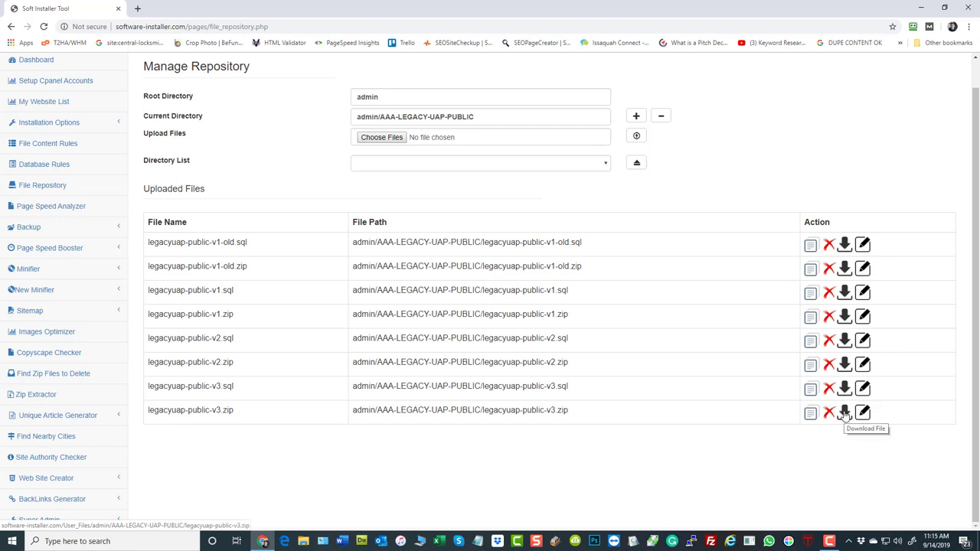
click(846, 415)
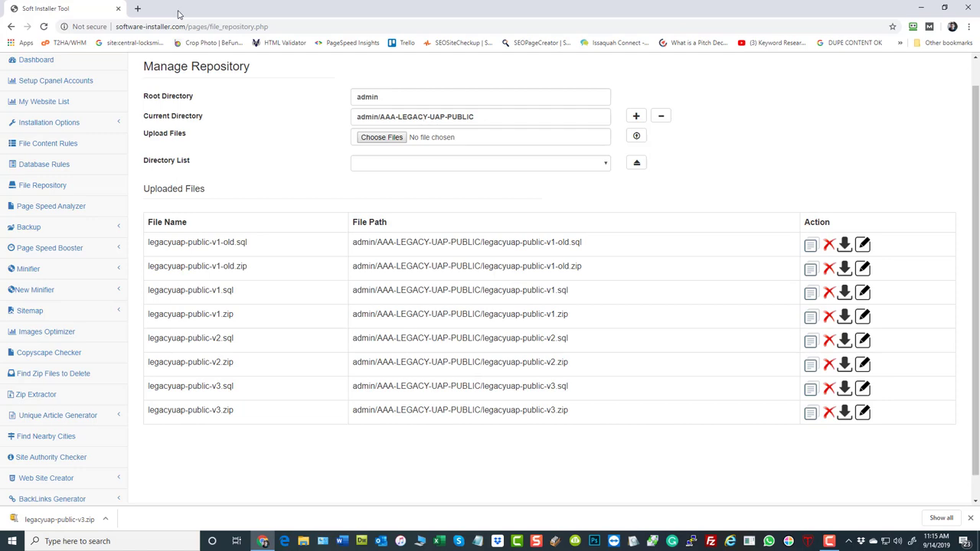
drag(180, 11, 979, 129)
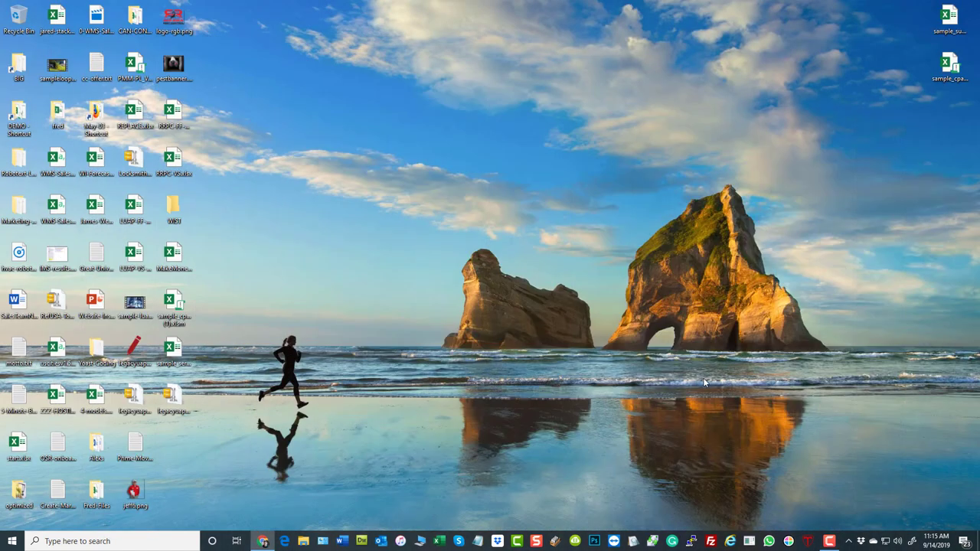
Unzip legacyuap-public-v3.zip with WinZip into a legacyuap-public-v3 desktop folder and open it
right_click(173, 395)
mouse_move(274, 282)
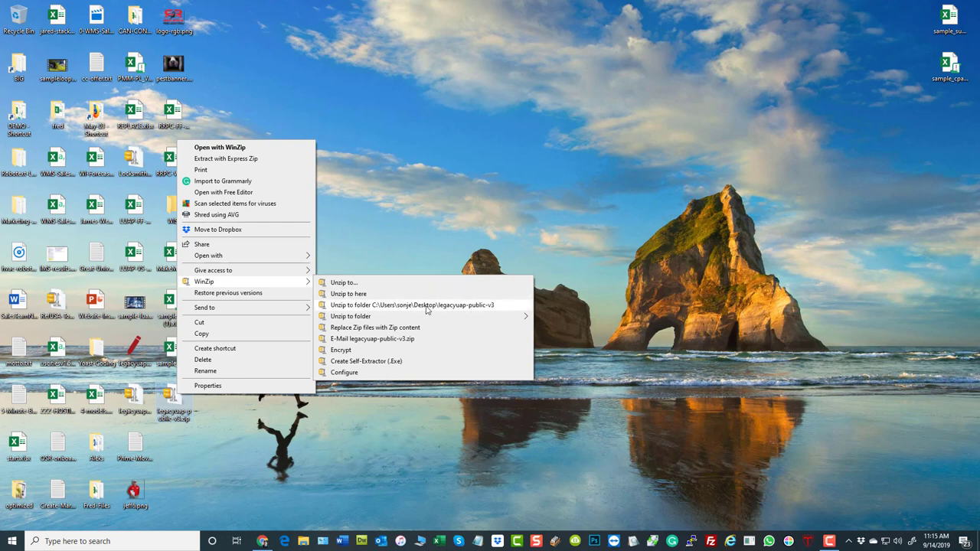
click(360, 305)
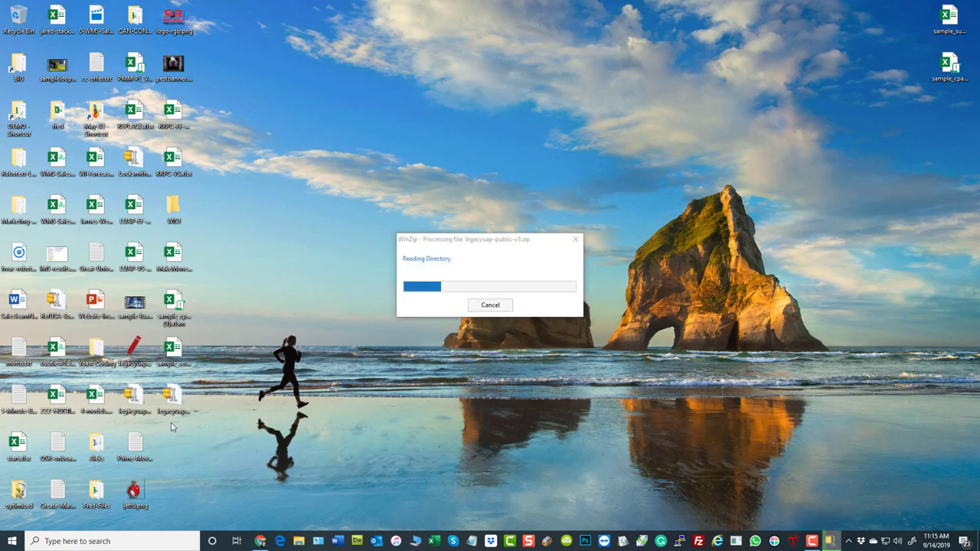
click(559, 324)
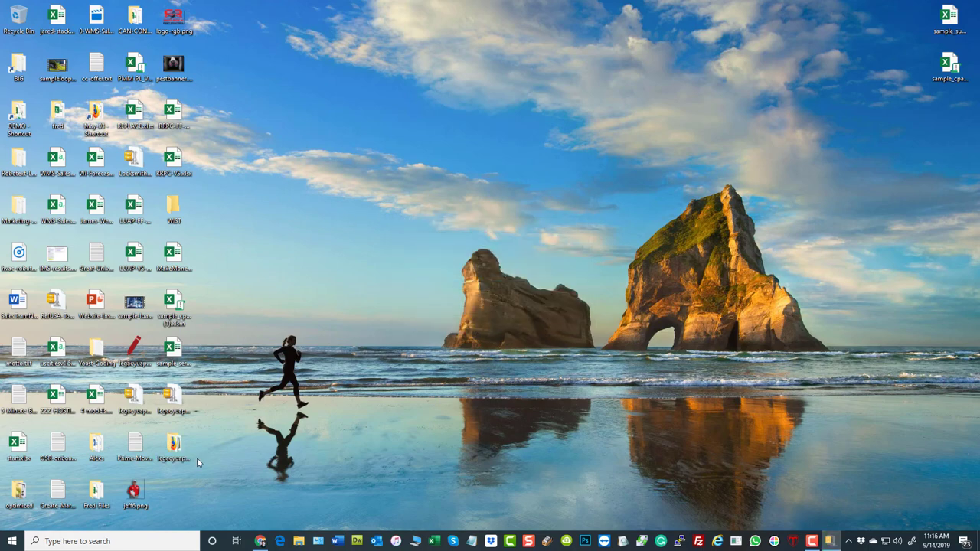
click(173, 454)
double_click(173, 453)
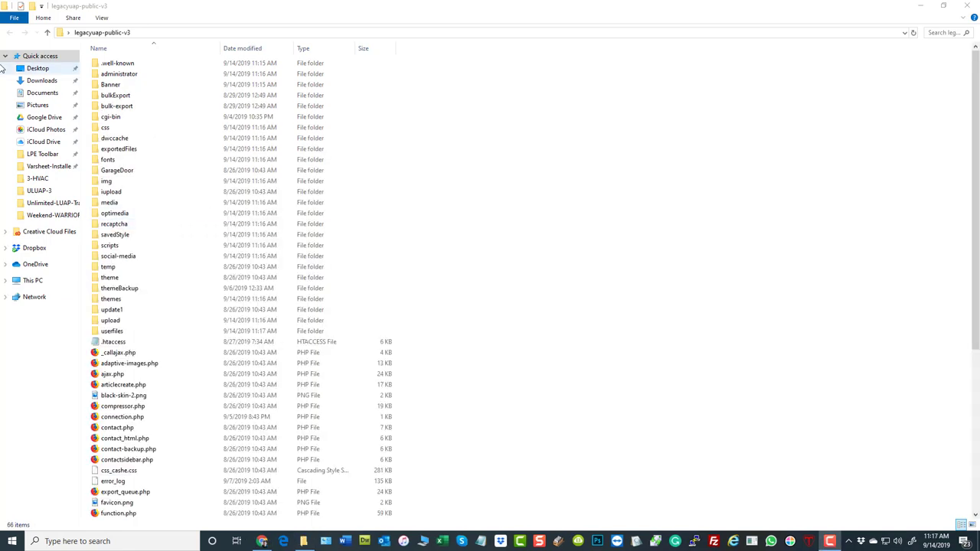
Inspect the themes, userfiles and theme folders, then bring up the admin panel maximized
scroll(453, 193, down, 4)
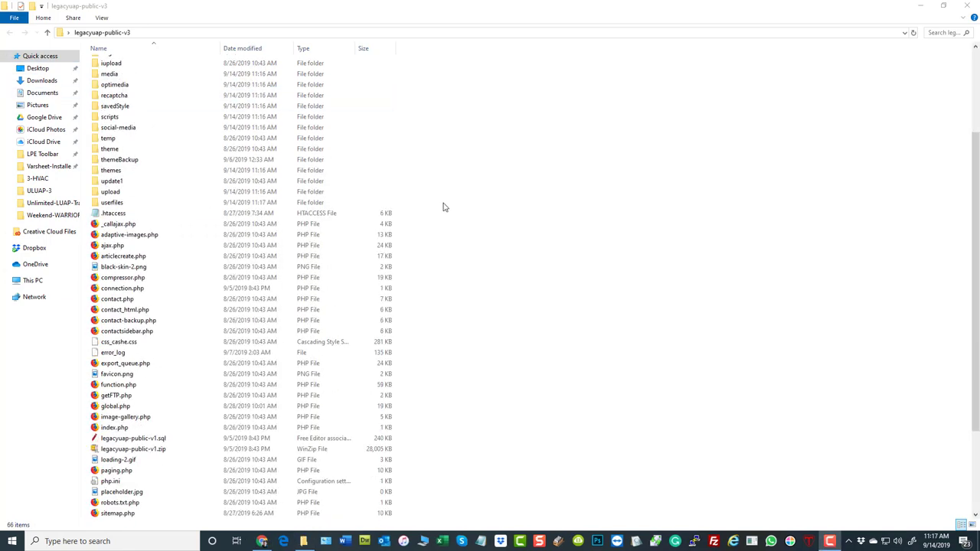
scroll(98, 247, up, 4)
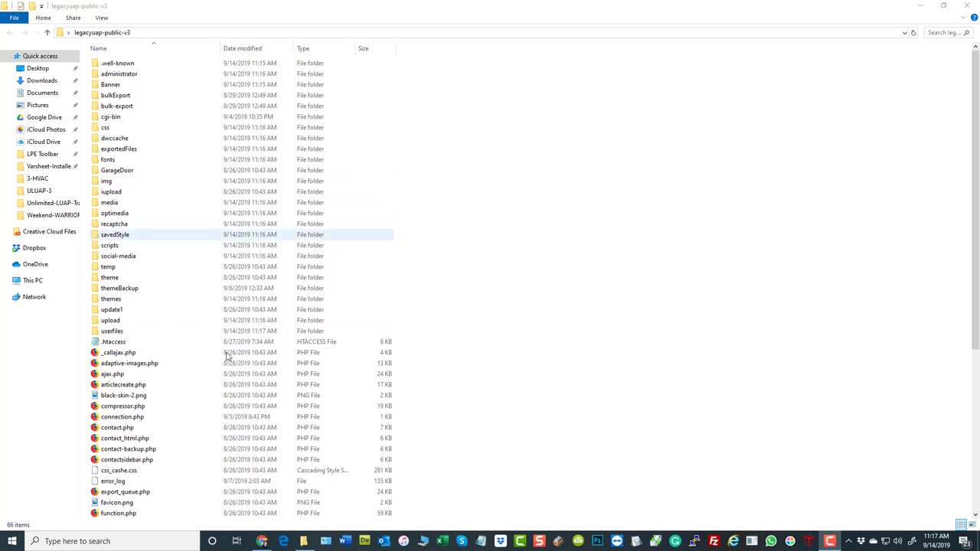
click(101, 301)
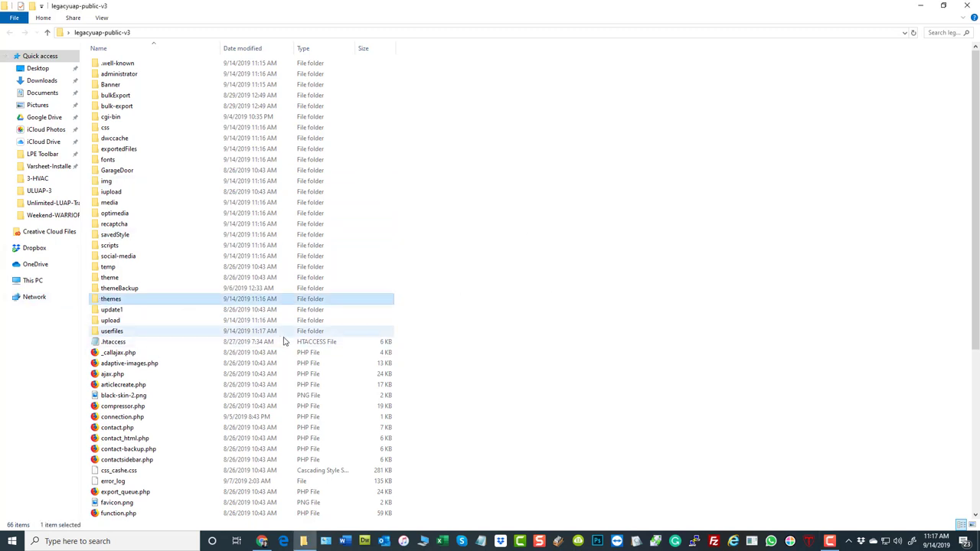
click(107, 334)
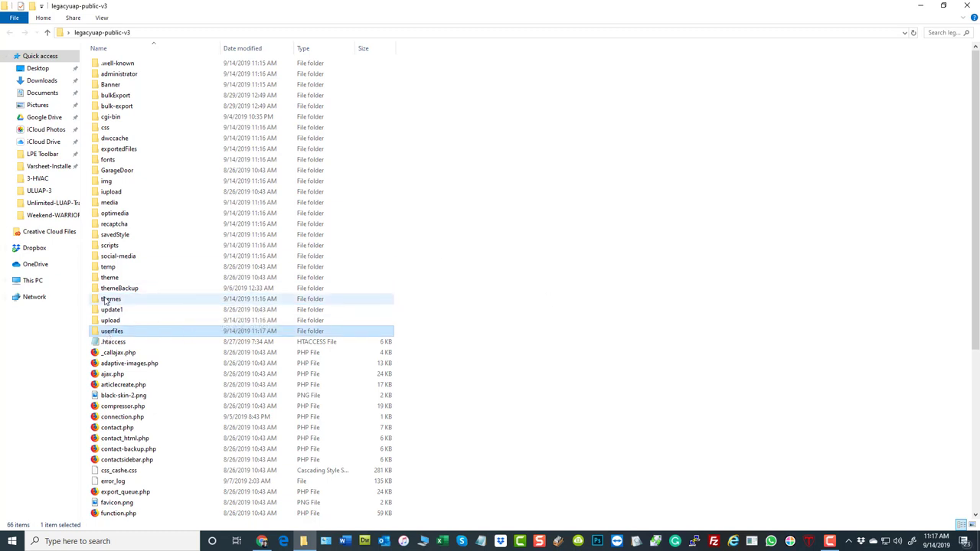
click(109, 298)
click(108, 280)
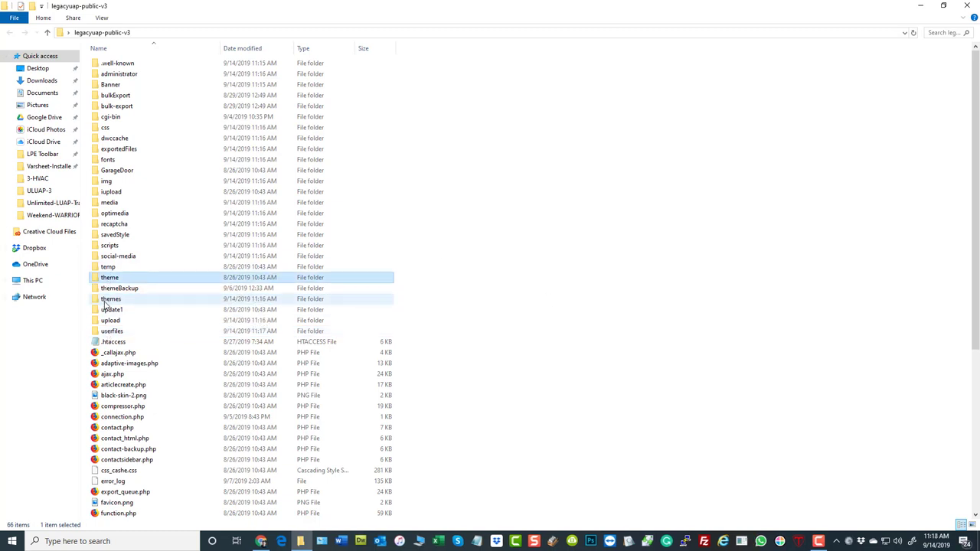
click(107, 300)
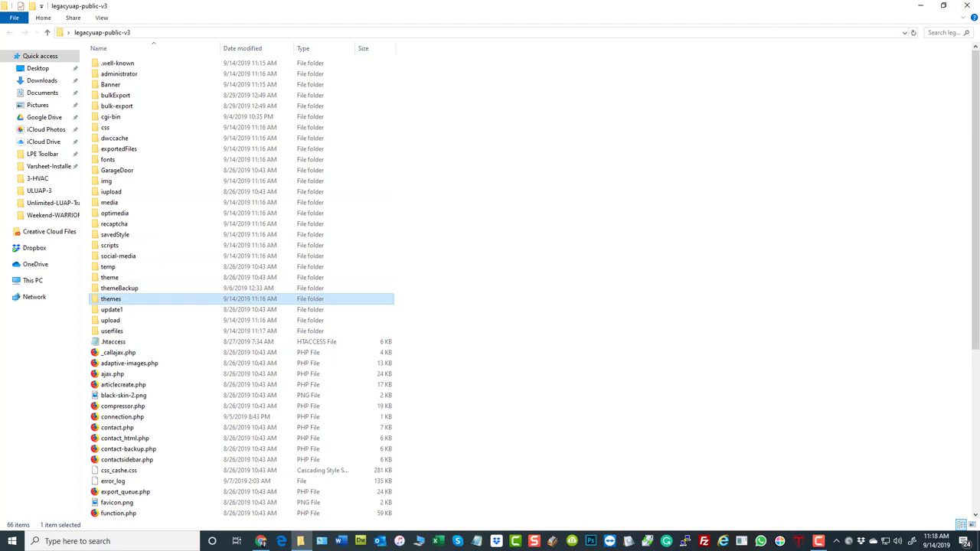
click(261, 541)
drag(283, 42, 281, 6)
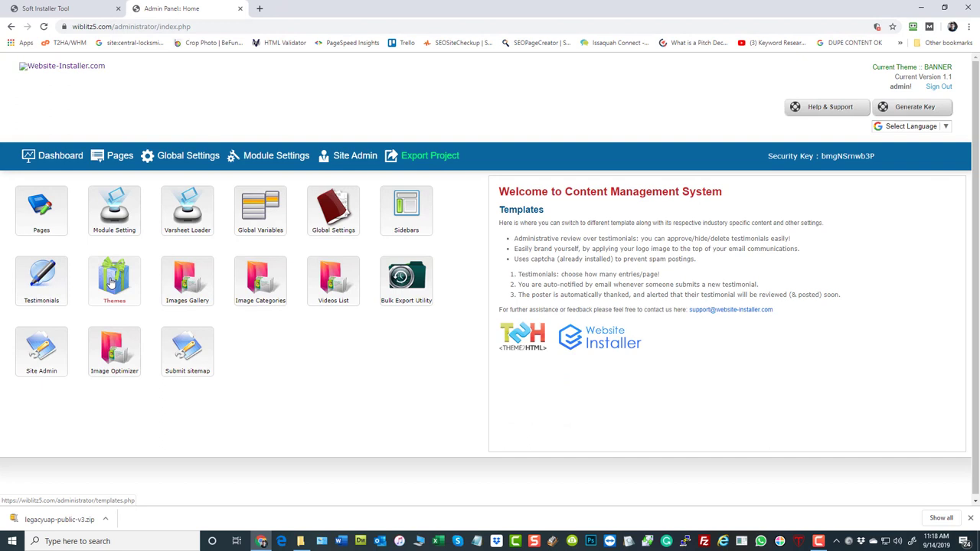
Open the Theme Template Manager and look over the Banner and DenverPC theme cards
click(111, 283)
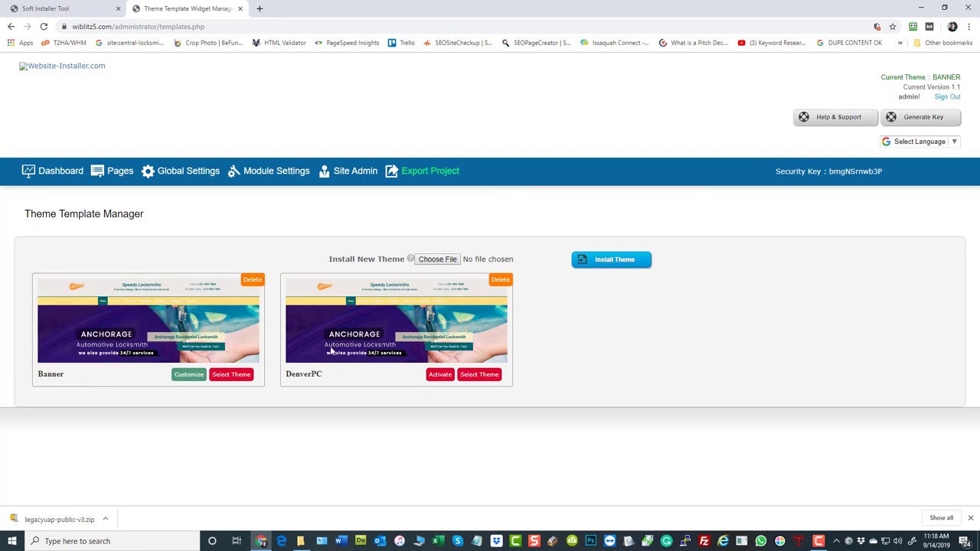
double_click(46, 377)
click(234, 427)
double_click(298, 375)
click(302, 431)
double_click(306, 377)
click(308, 441)
Activate DenverPC so the current theme changes from BANNER to DENVERPC
double_click(950, 78)
click(437, 374)
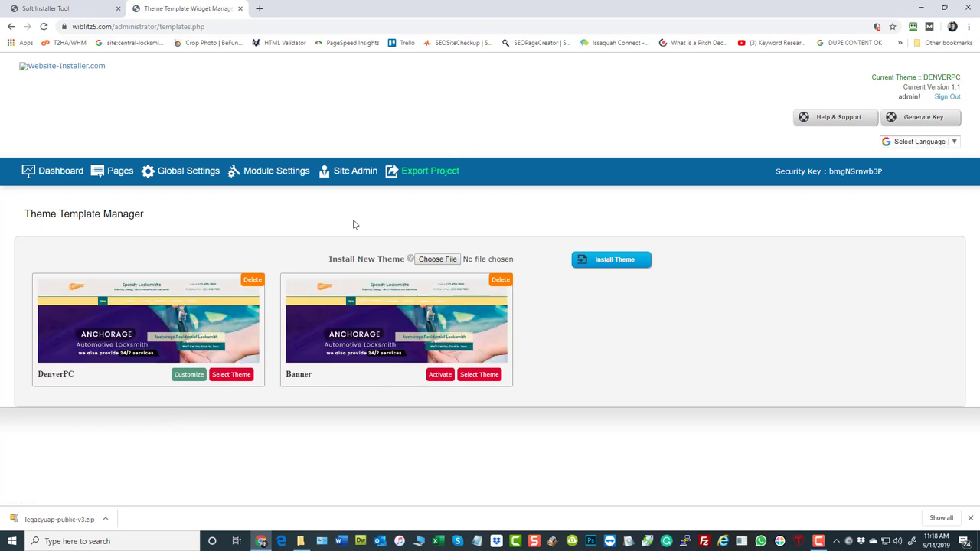
double_click(938, 77)
Visit Global Settings, return via Dashboard to Themes, and activate the Banner theme
click(201, 163)
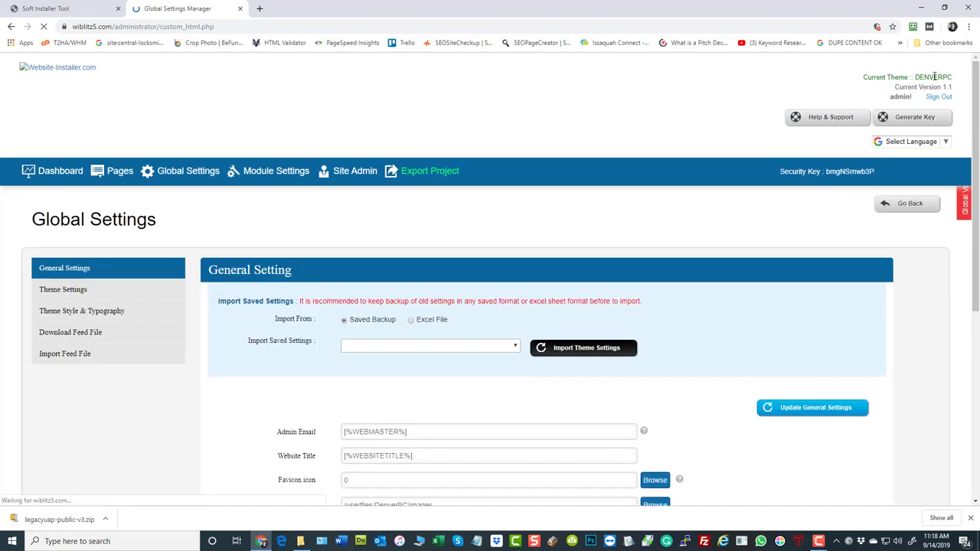
double_click(917, 77)
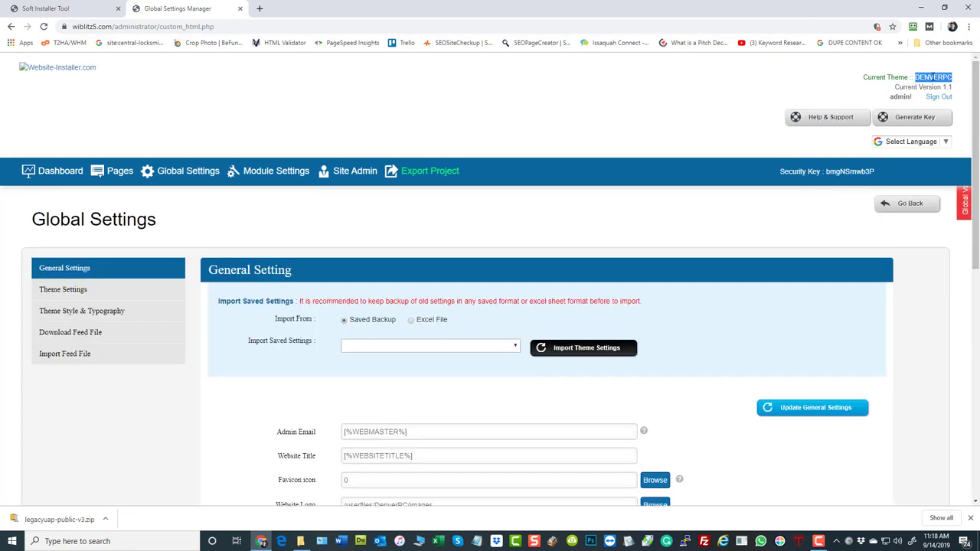
click(61, 172)
click(115, 268)
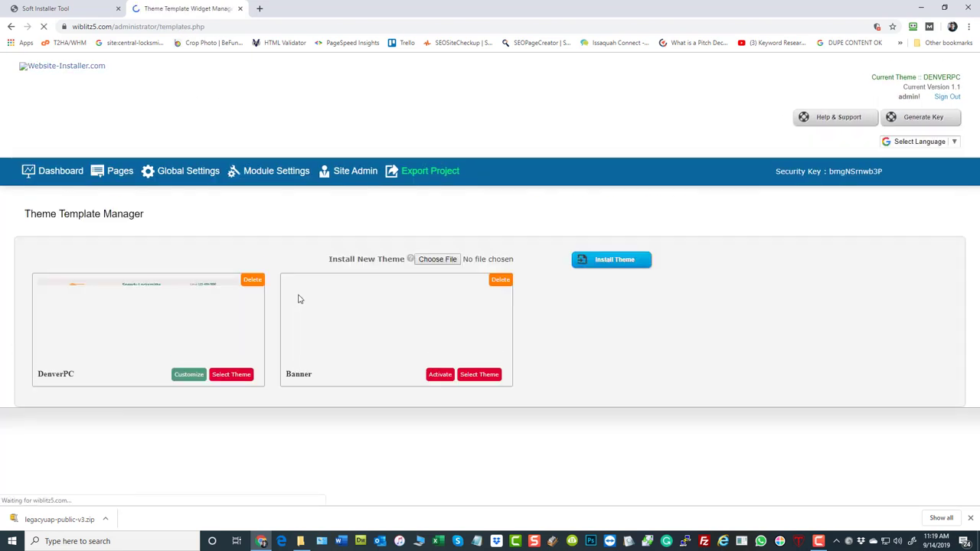
click(440, 375)
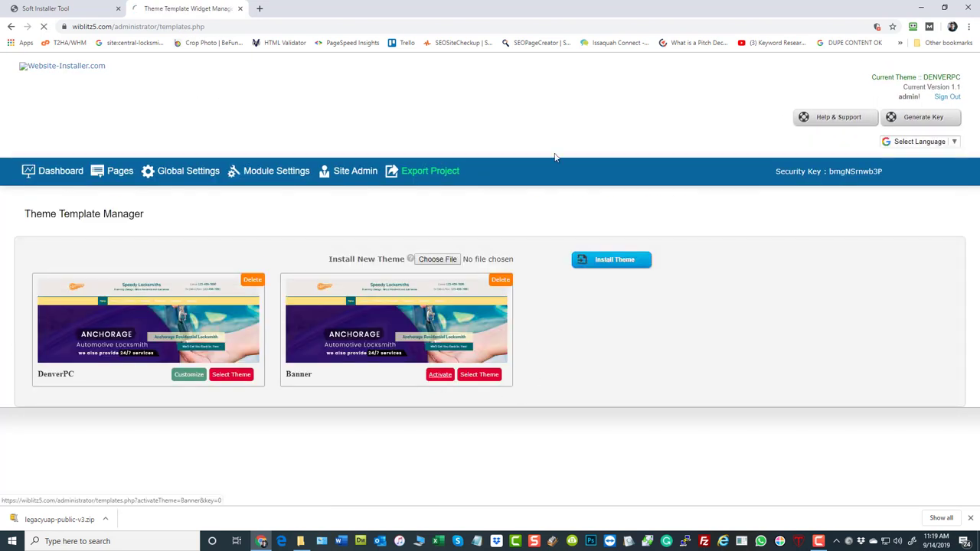
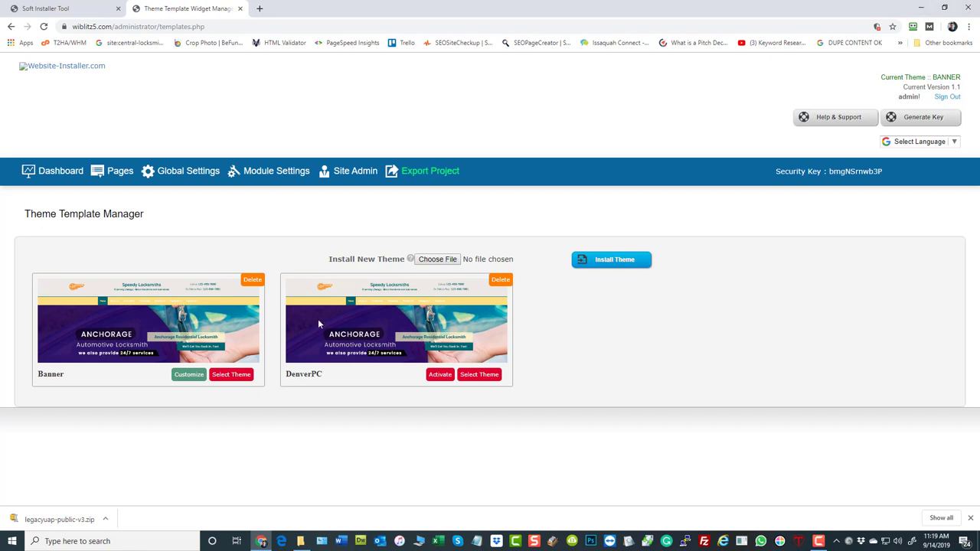
Minimize the theme manager browser and the exported folder window to reveal the desktop
drag(115, 329, 939, 269)
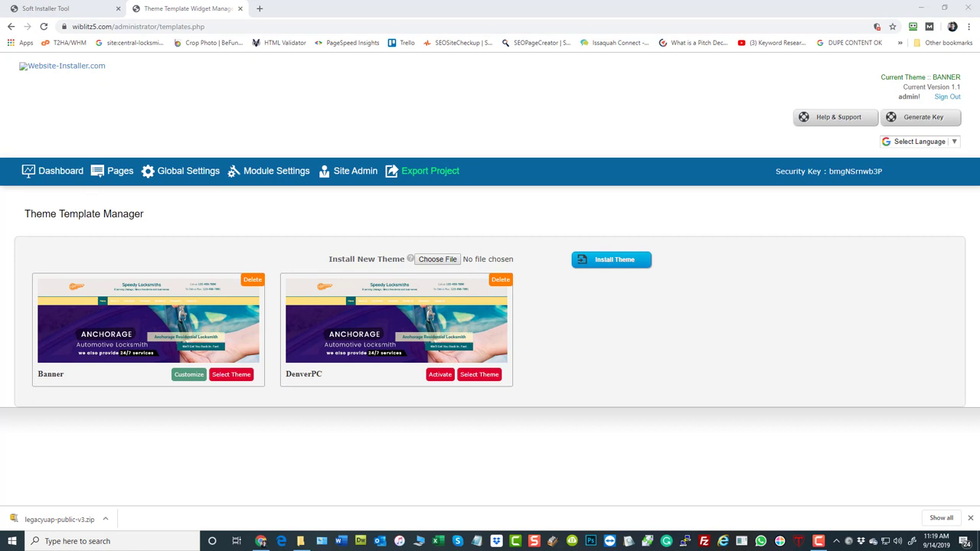
click(920, 7)
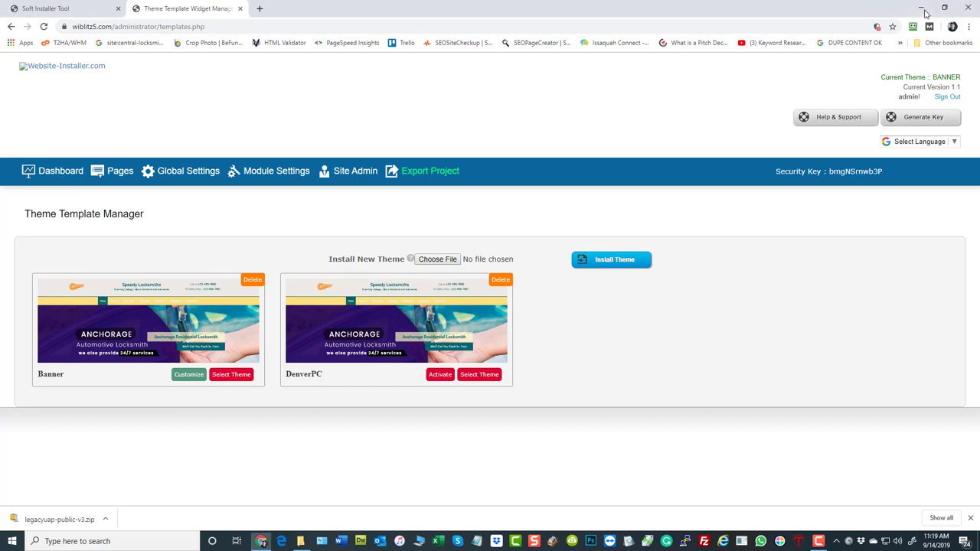
click(920, 6)
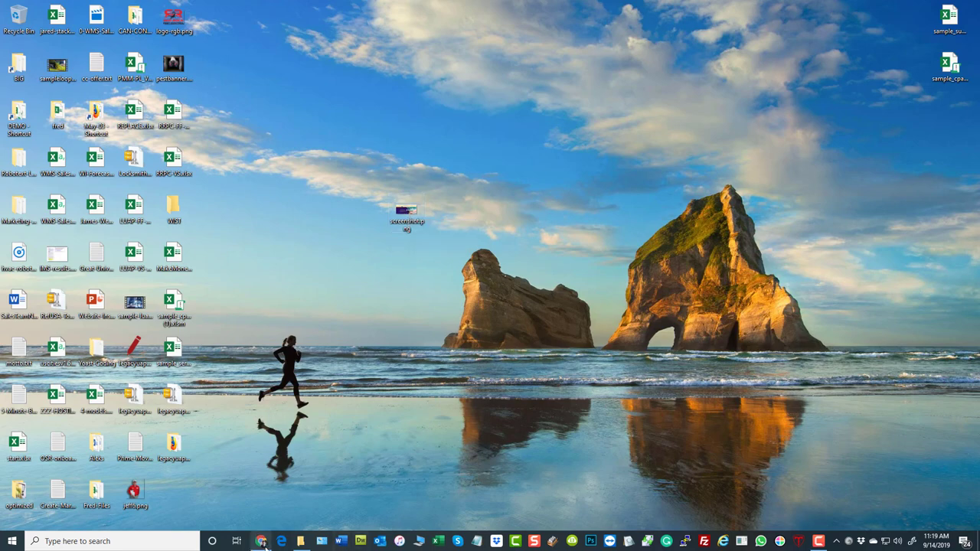
Capture a 455 x 224 px Snagit image of the Banner theme card from the restored theme manager
click(261, 542)
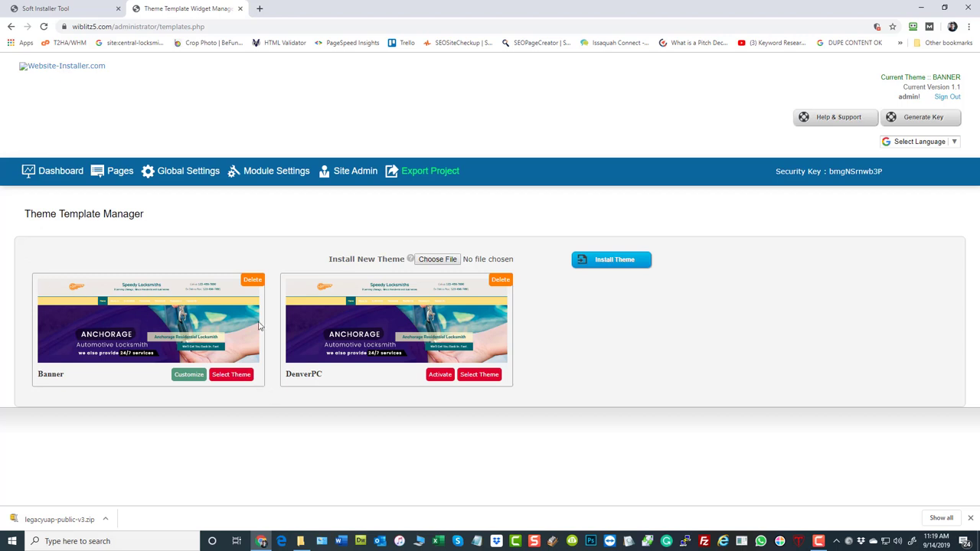
key(Print)
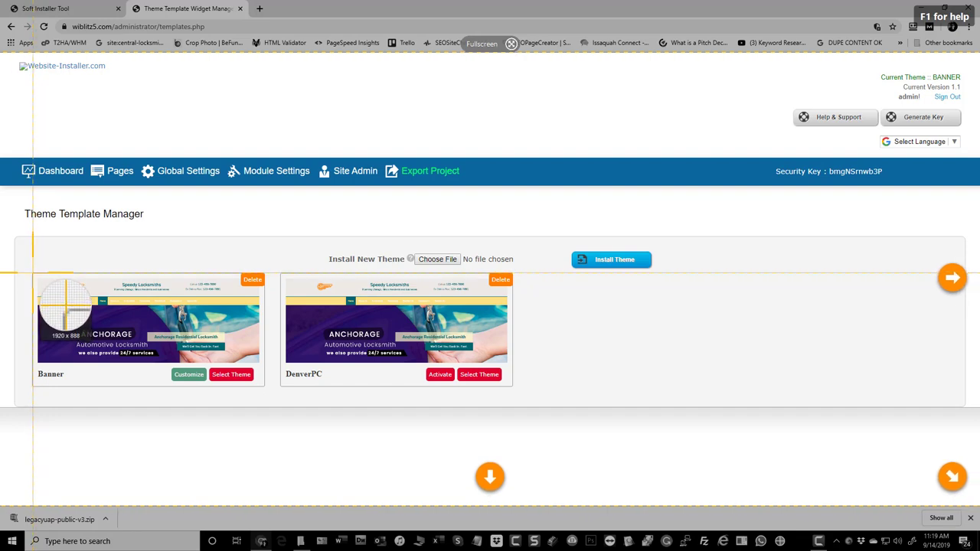
drag(32, 273, 265, 388)
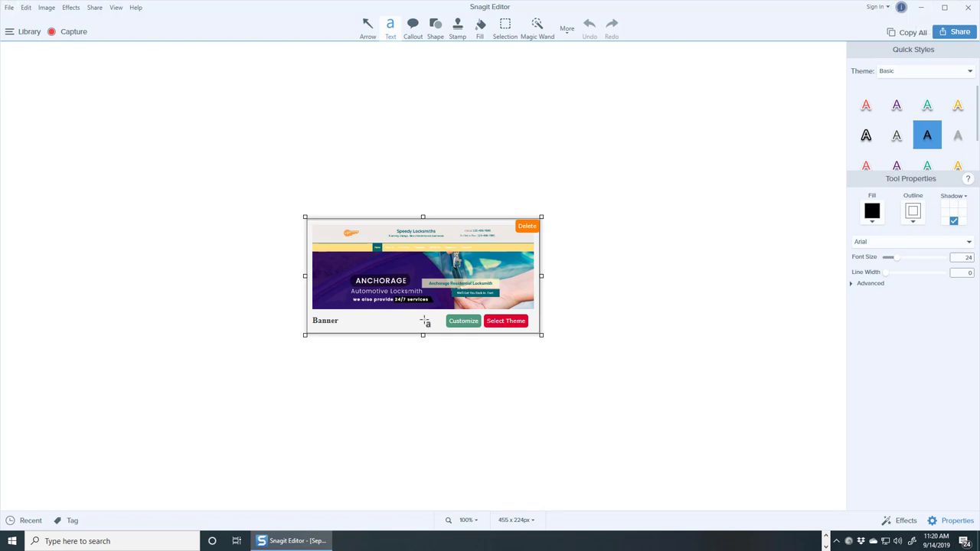
Open the live wiblitz5.com homepage in a new tab, then minimize Chrome to the desktop
click(921, 7)
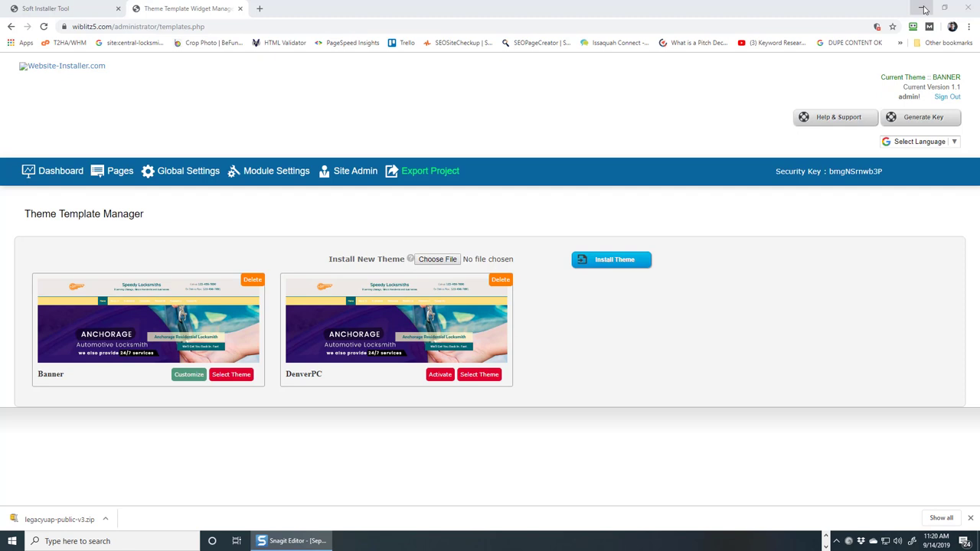
click(64, 72)
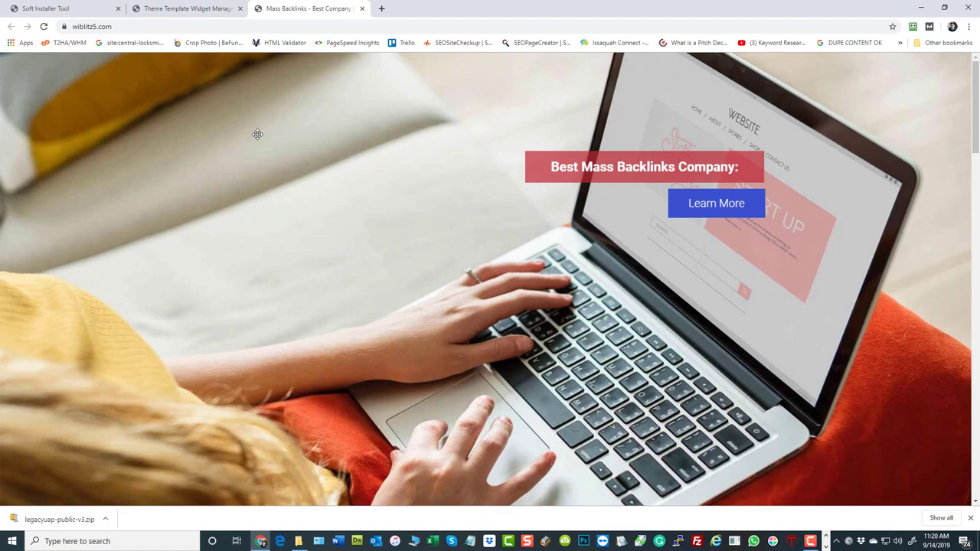
click(43, 10)
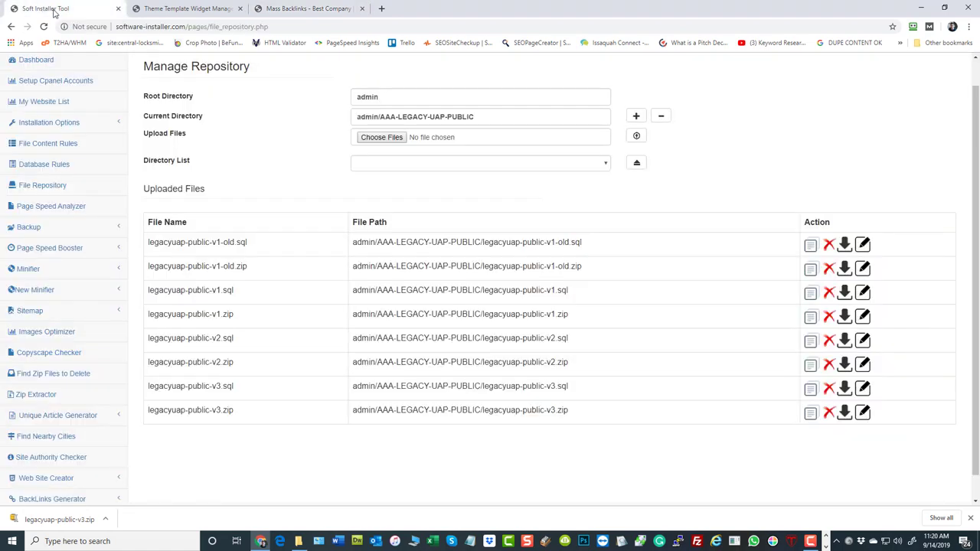
click(922, 9)
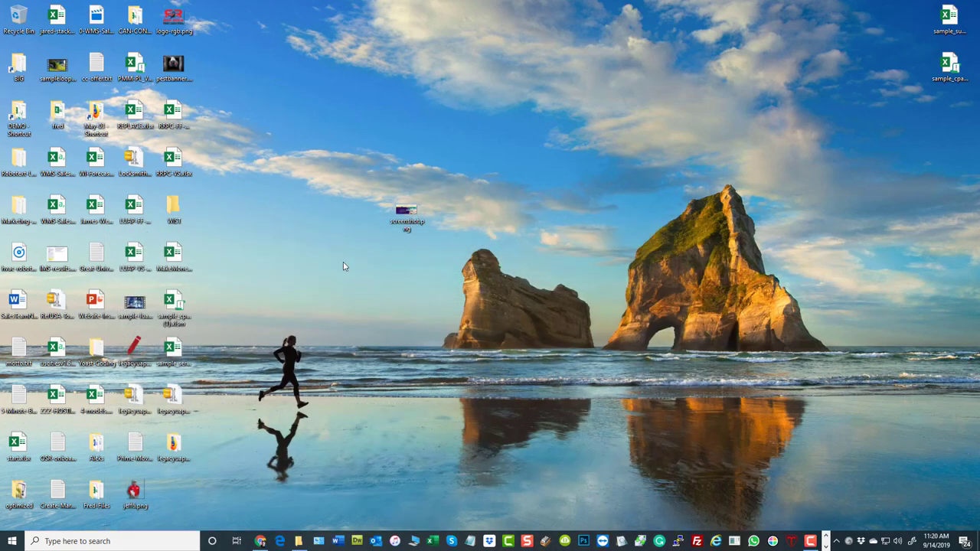
Open themes in the exported folder and compare the Banner and Midwest-Real-Estate theme folders
click(299, 541)
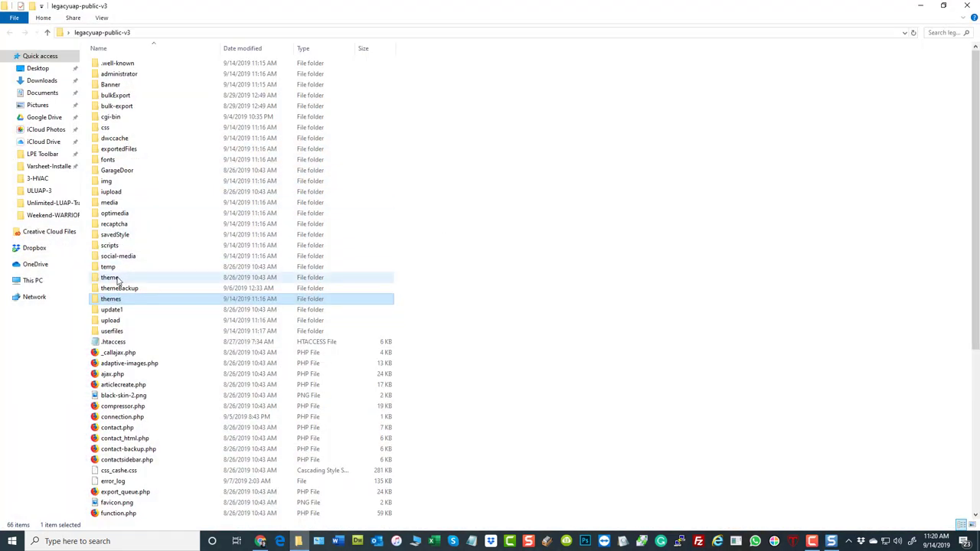
double_click(100, 304)
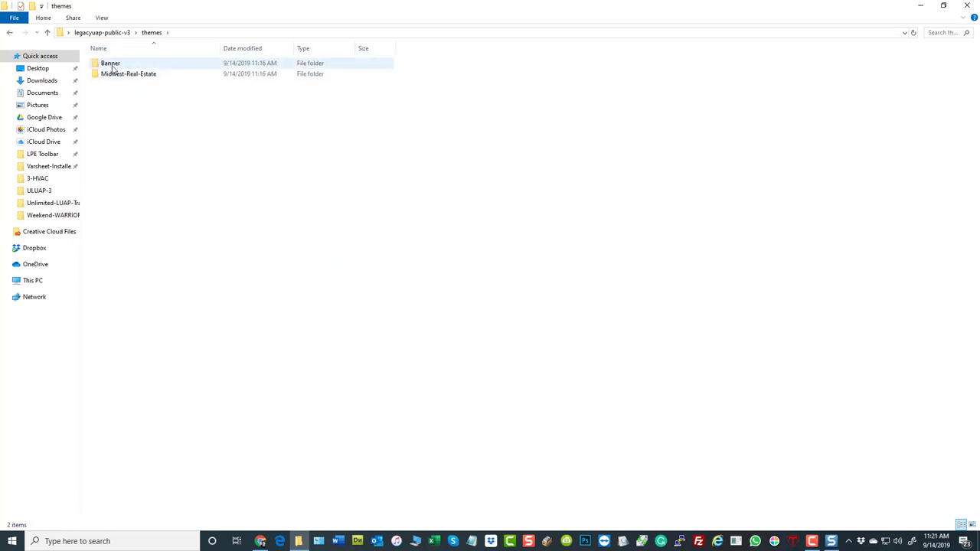
click(110, 65)
click(120, 74)
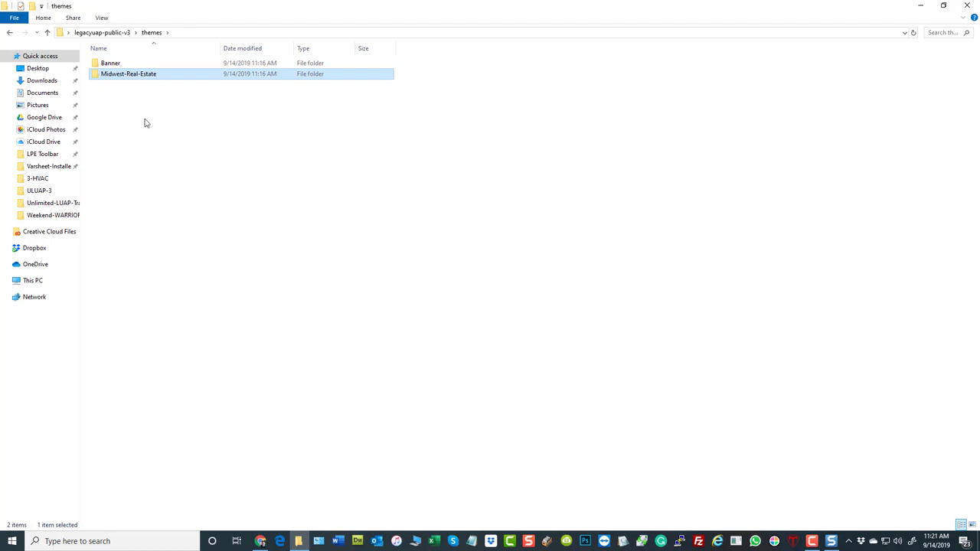
click(260, 543)
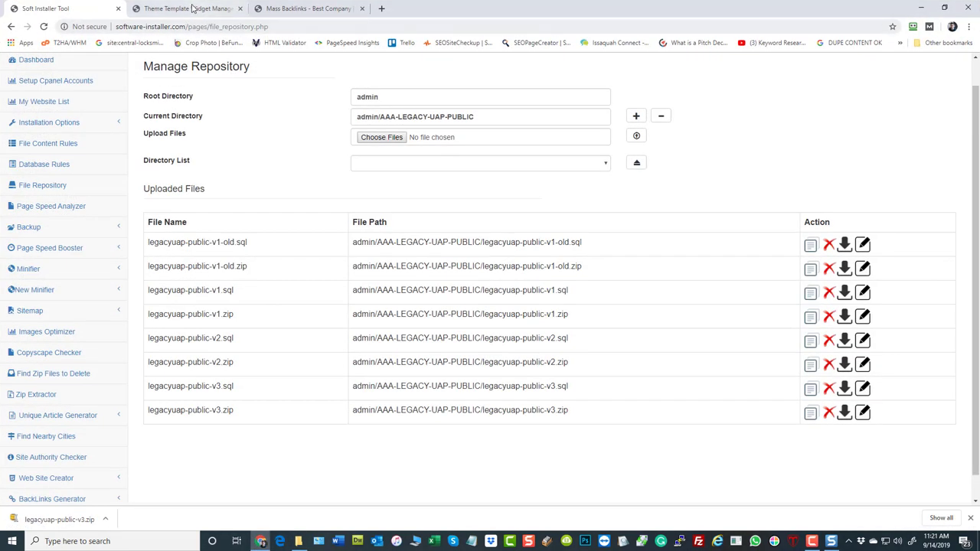
click(191, 8)
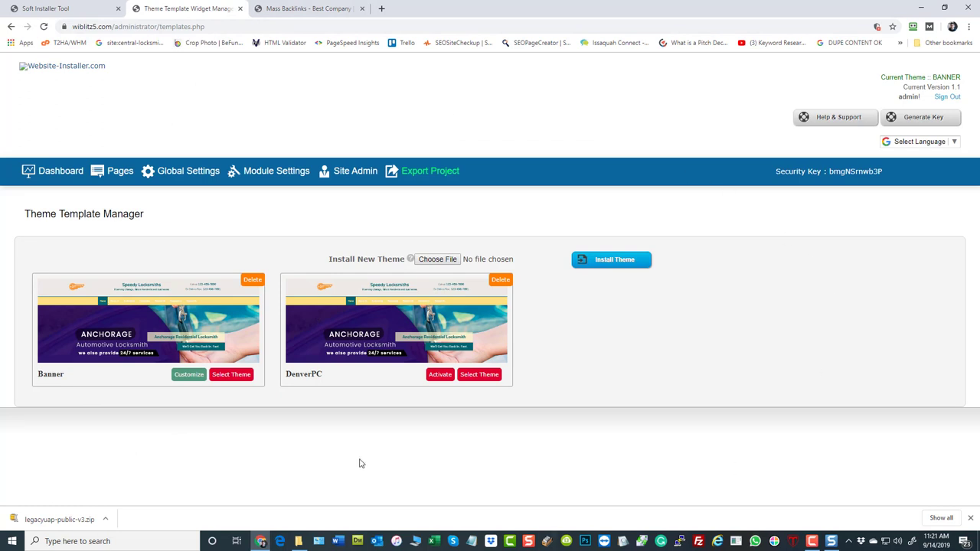
click(920, 8)
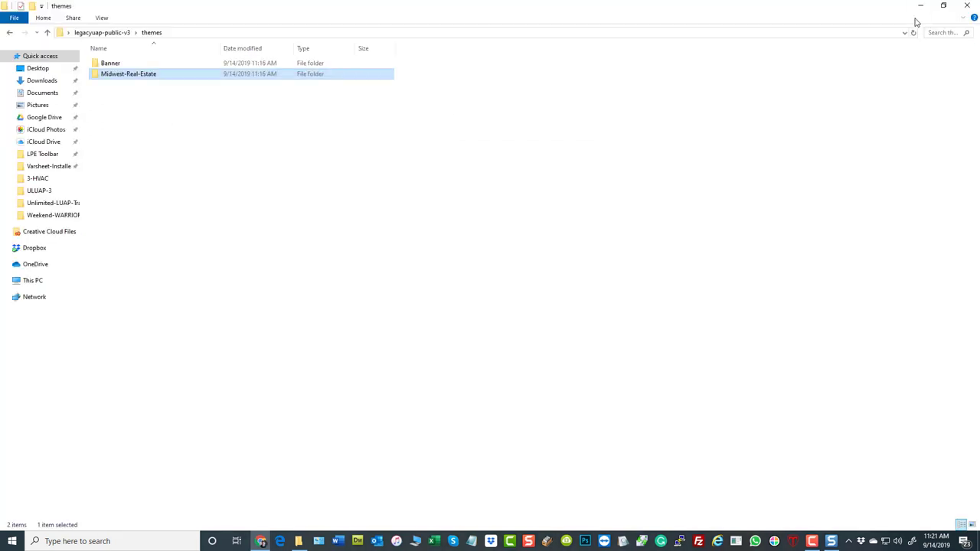
click(122, 75)
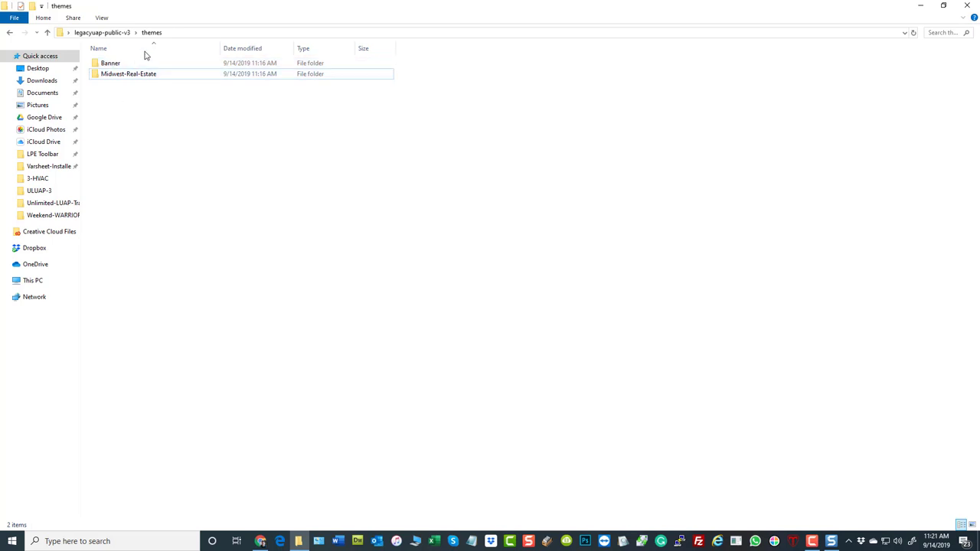
click(113, 82)
click(102, 33)
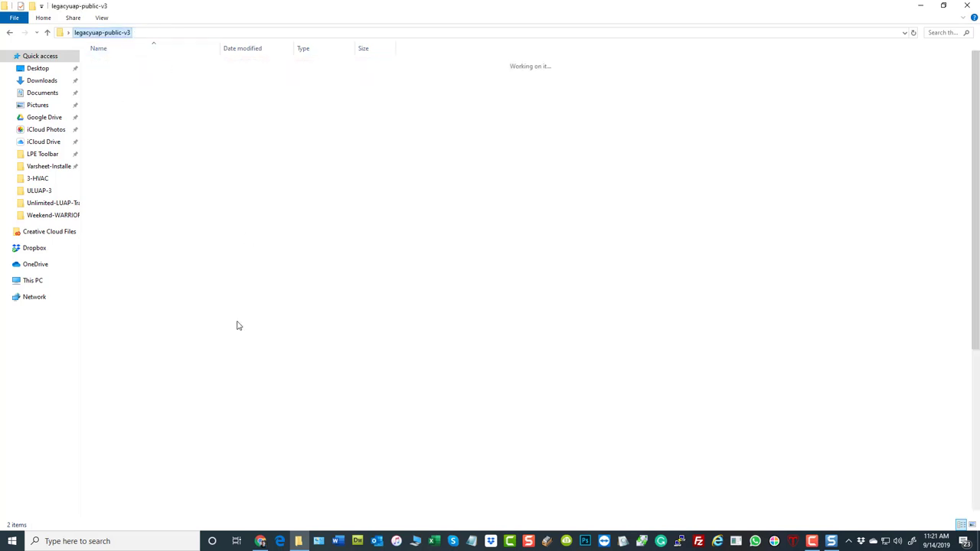
click(609, 274)
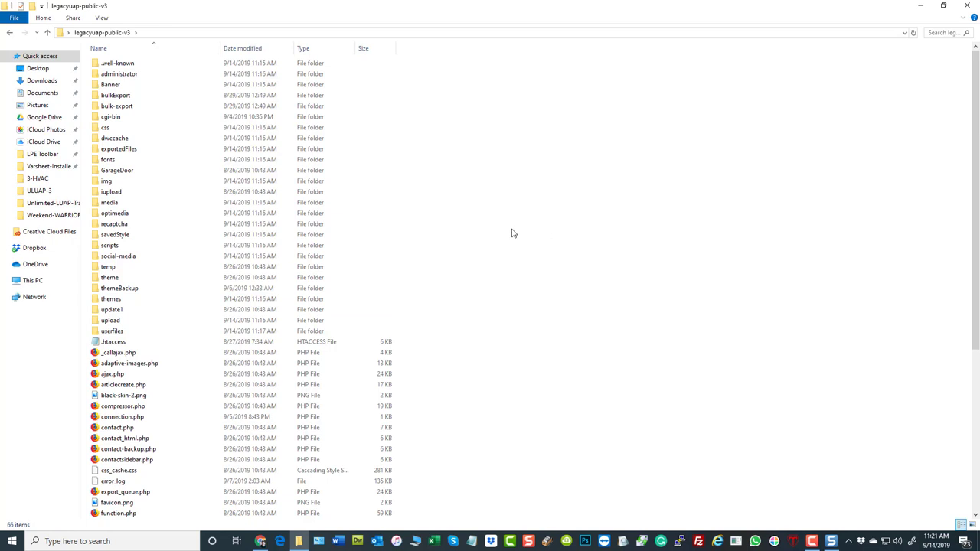
Check update1, then open themes > Banner, select screenshot.png and return to the Theme Template Manager
double_click(111, 309)
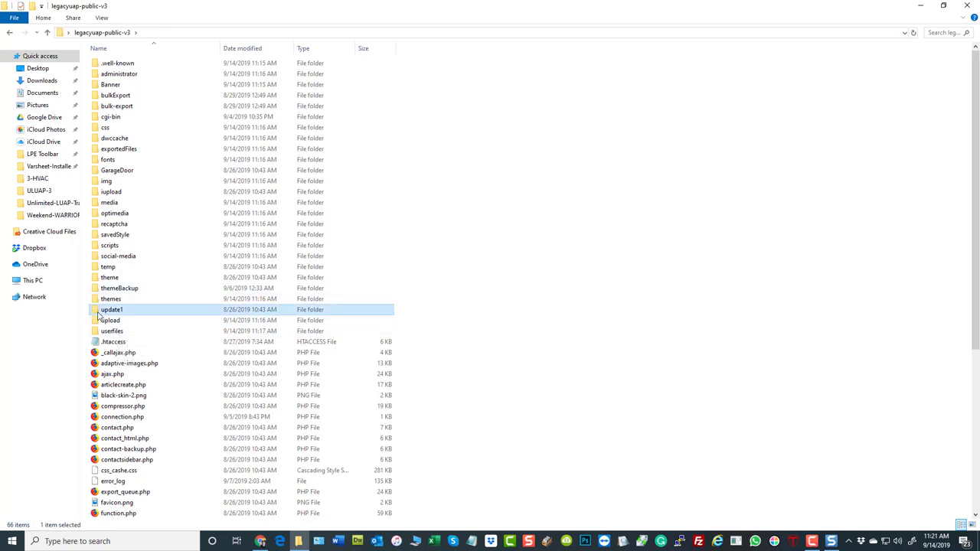
click(111, 32)
double_click(109, 299)
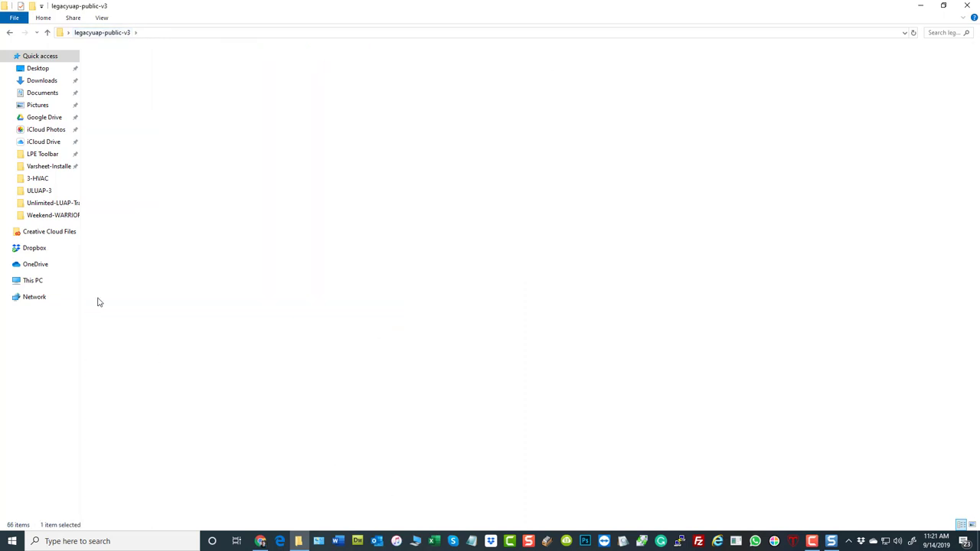
click(103, 65)
double_click(103, 66)
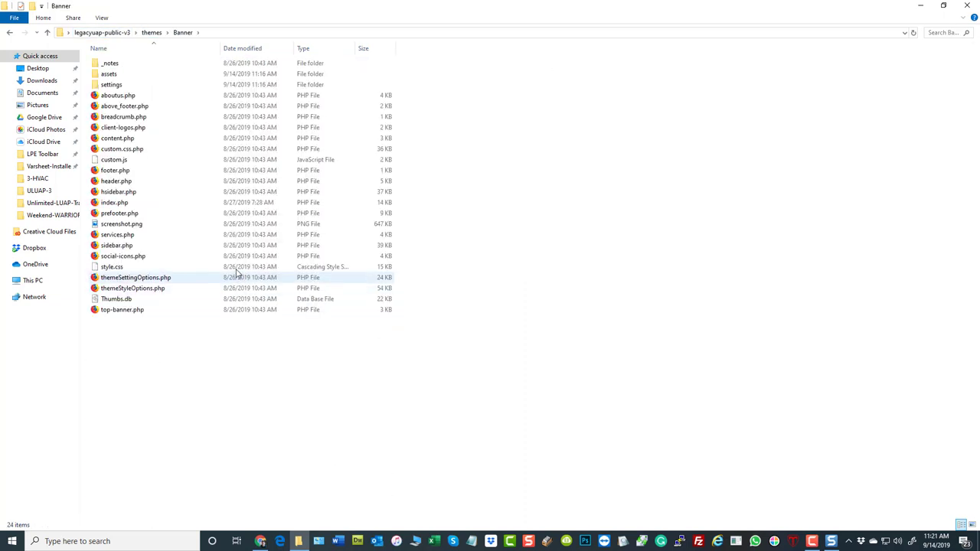
click(127, 225)
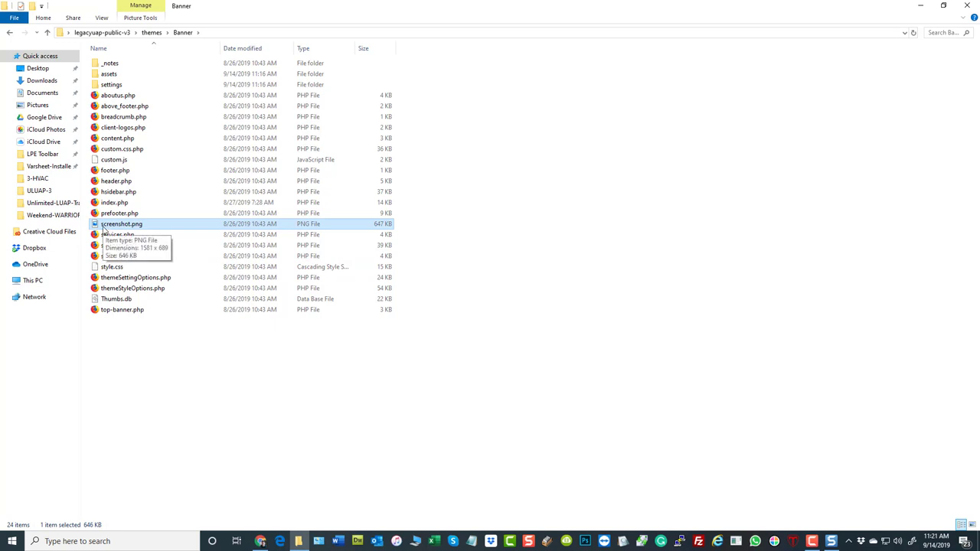
click(260, 542)
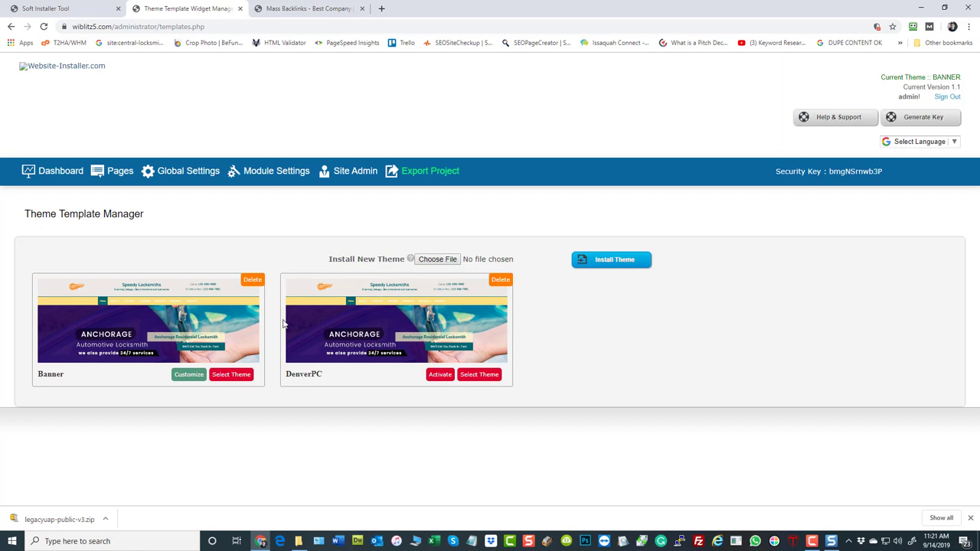
Confirm Banner is the Current Theme, then minimize the browser back to the Banner folder
double_click(53, 374)
click(155, 448)
click(922, 8)
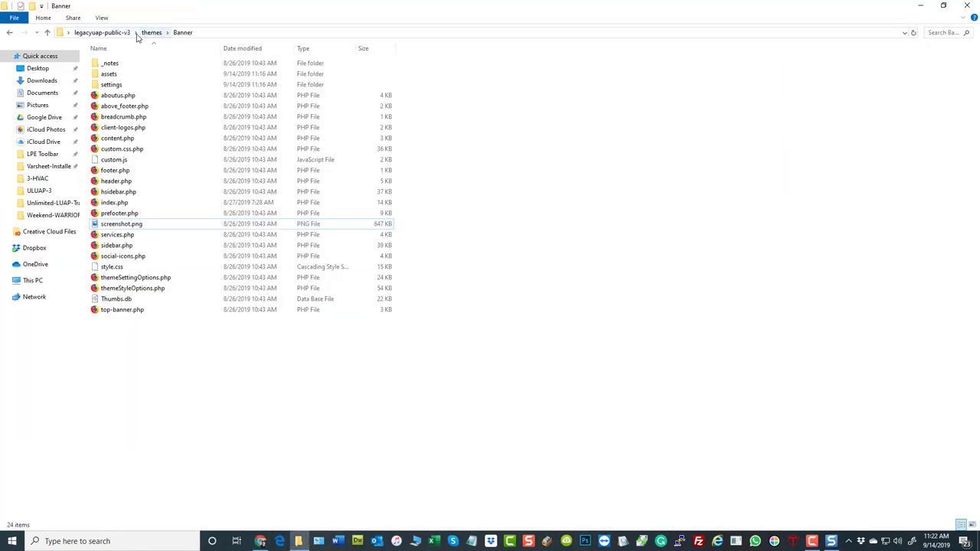
Open userfiles in legacyuap-public-v3 and confirm images holds only an empty ai-cache folder
click(109, 35)
scroll(465, 280, down, 2)
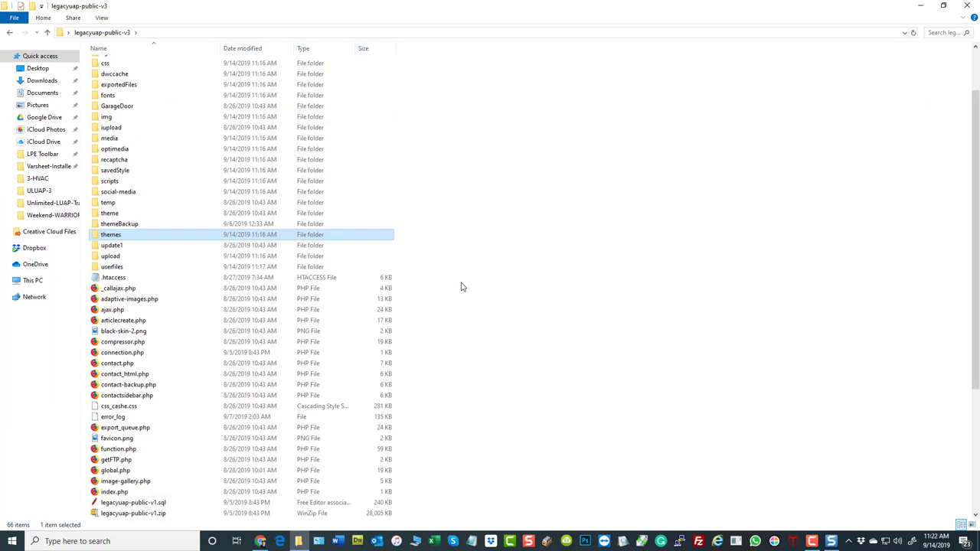
click(115, 268)
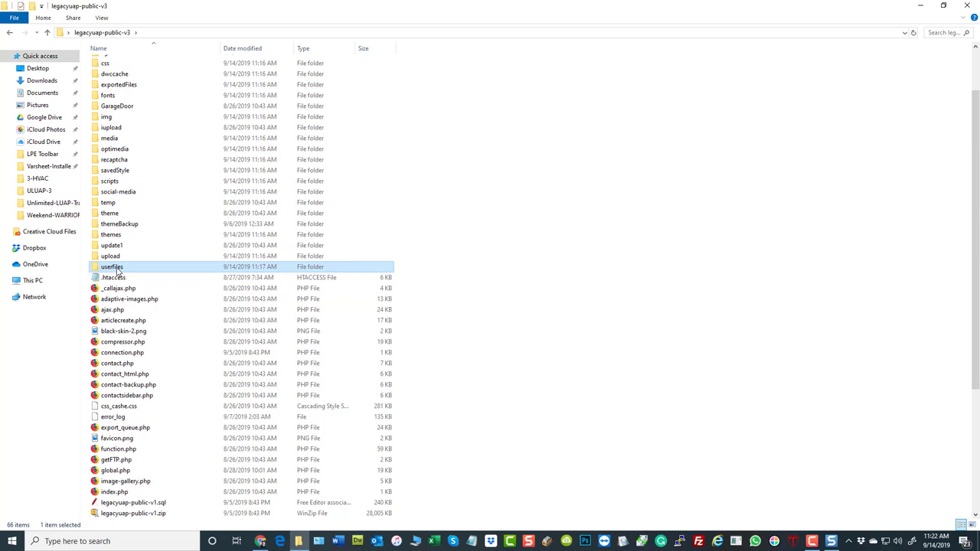
double_click(114, 268)
click(116, 66)
click(110, 90)
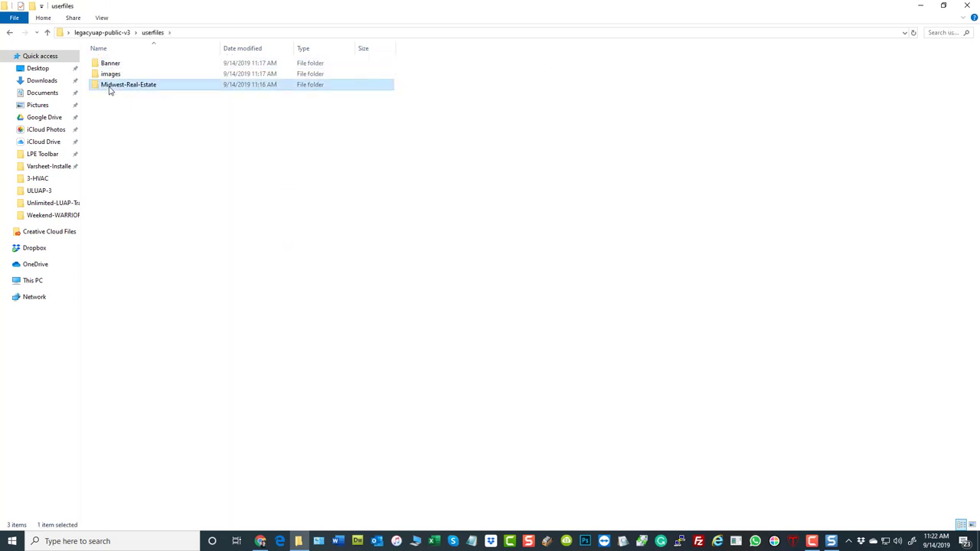
double_click(109, 74)
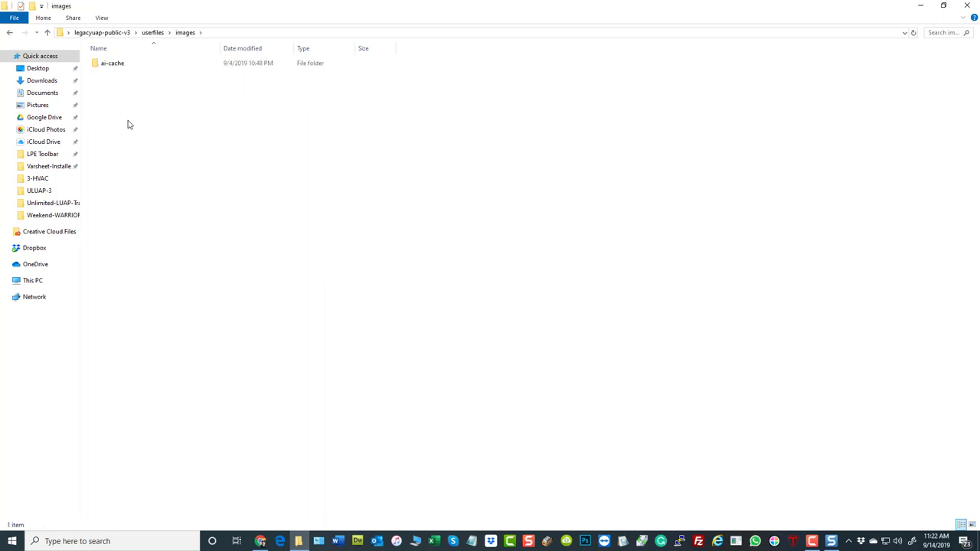
click(110, 65)
double_click(109, 65)
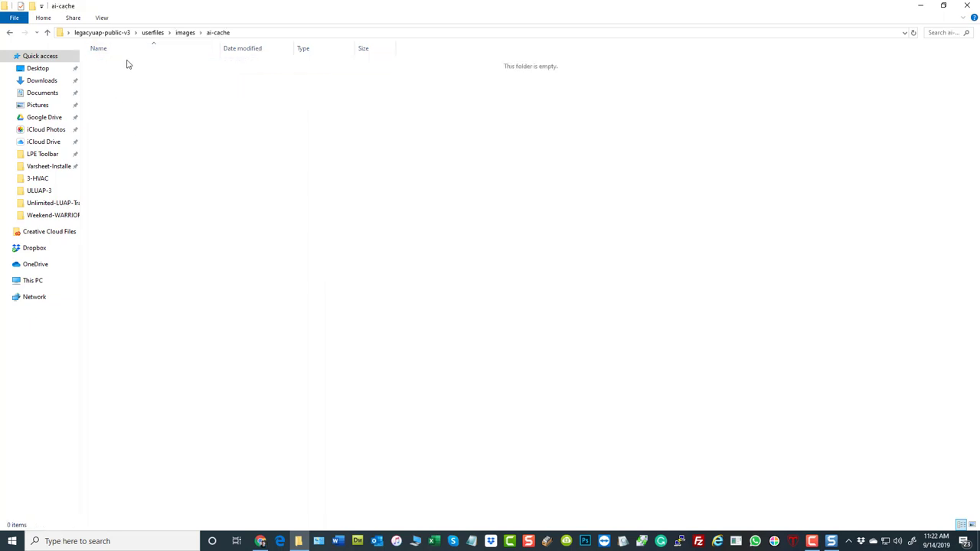
click(185, 36)
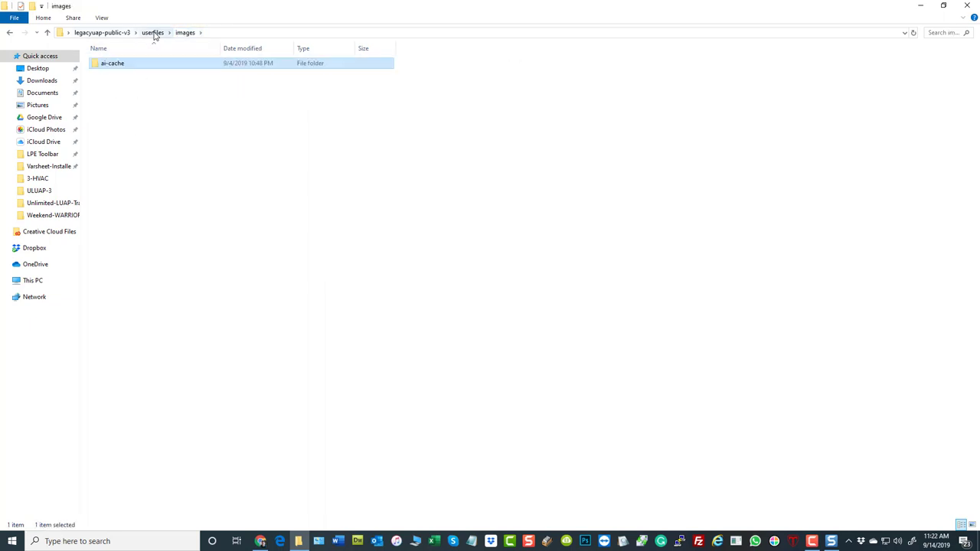
click(151, 55)
click(157, 33)
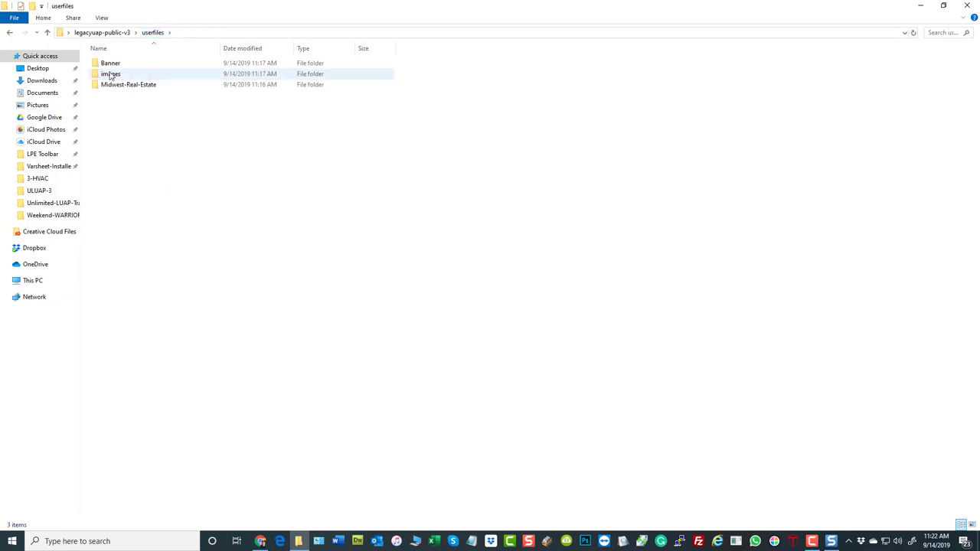
Recheck that ai-cache is empty, then delete the images folder from userfiles
click(109, 76)
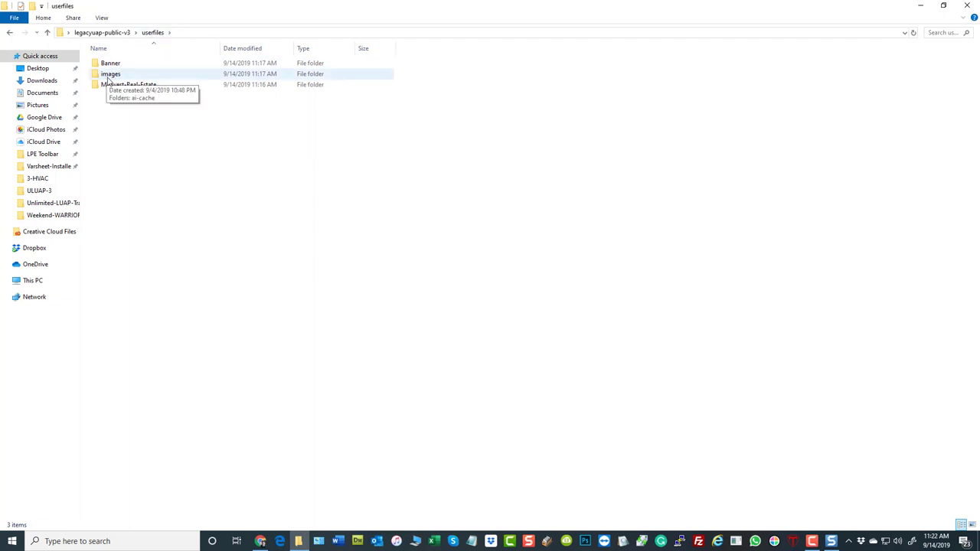
click(108, 77)
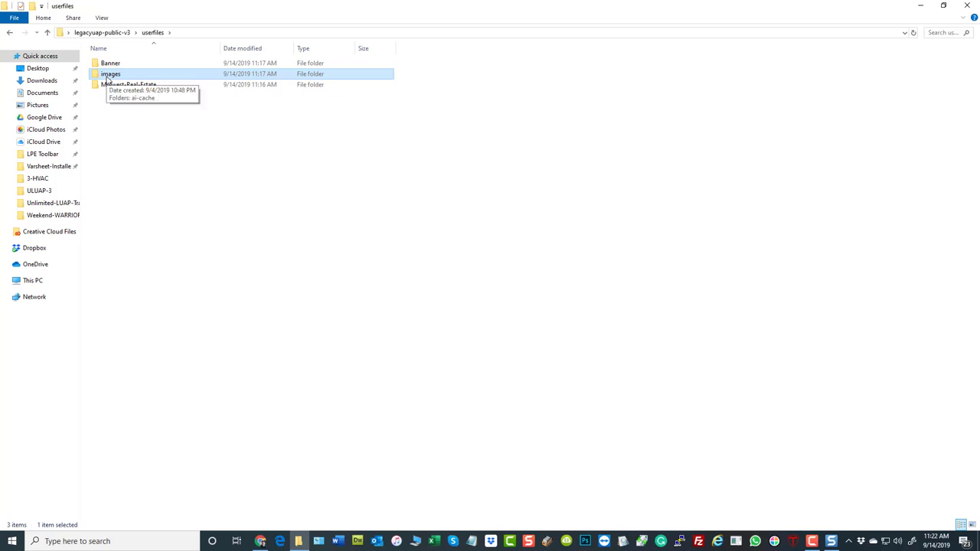
double_click(105, 76)
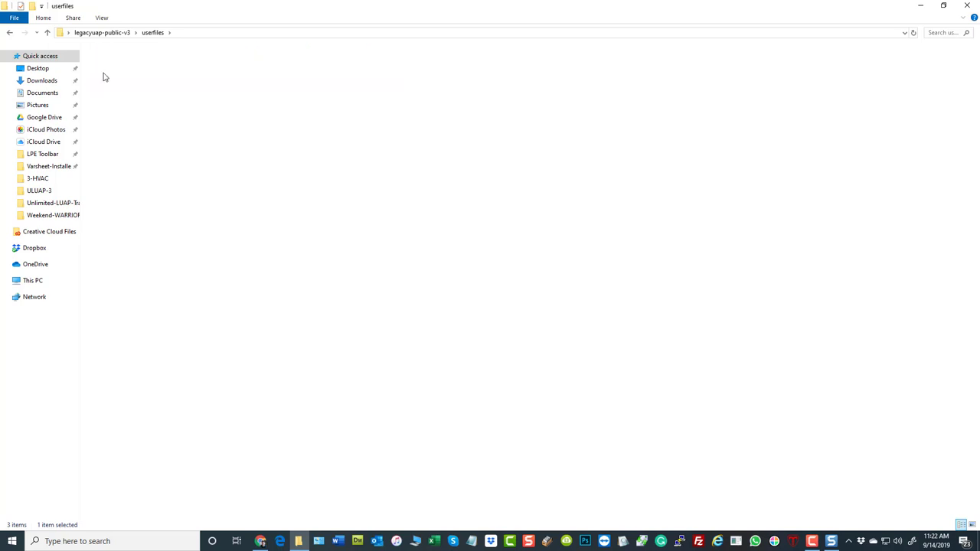
double_click(100, 65)
click(153, 33)
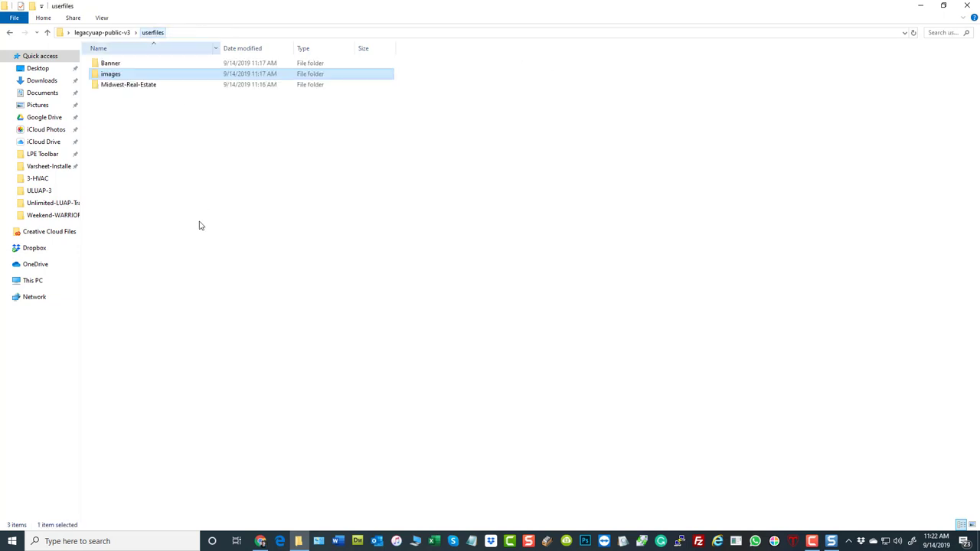
right_click(106, 78)
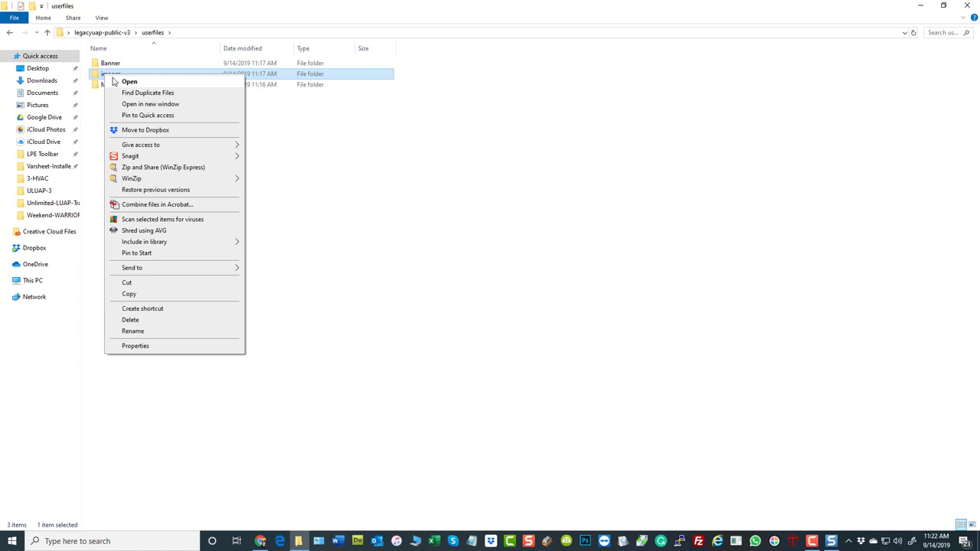
click(141, 320)
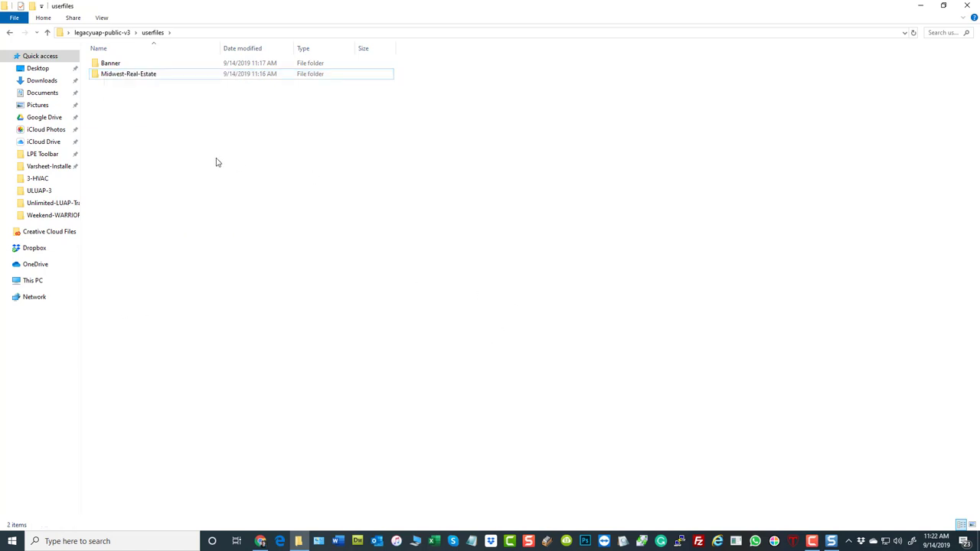
Open userfiles' Banner folder and review its _thumbs, files, flash and images subfolders
double_click(111, 64)
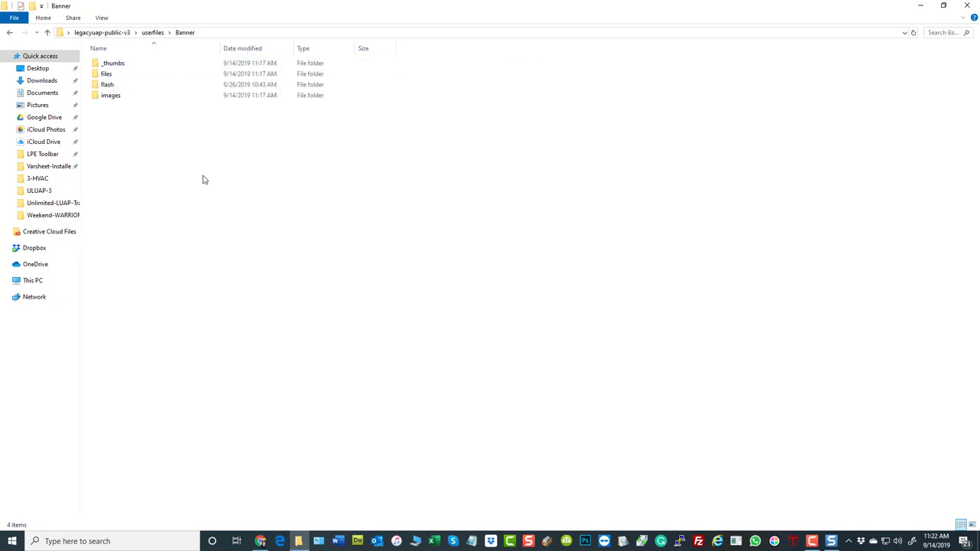
click(108, 75)
click(112, 97)
click(178, 255)
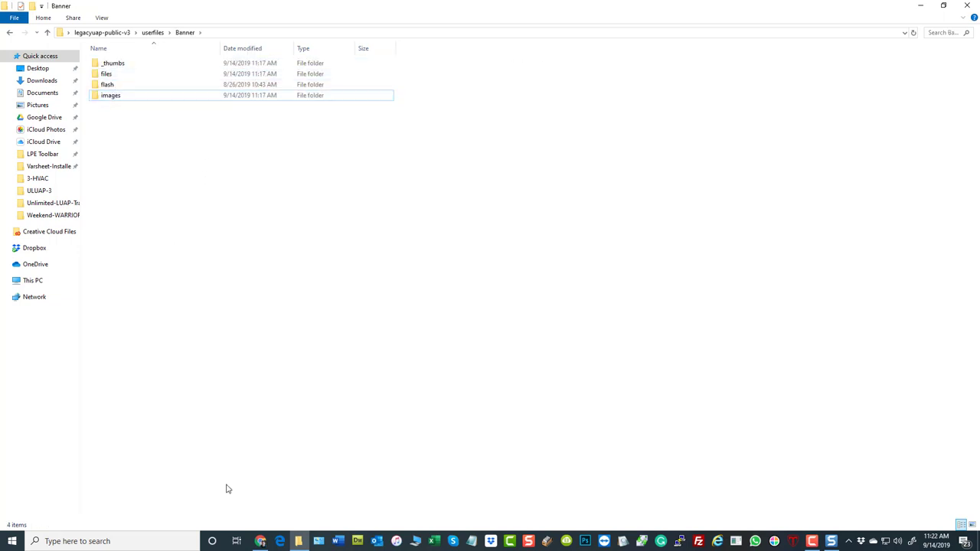
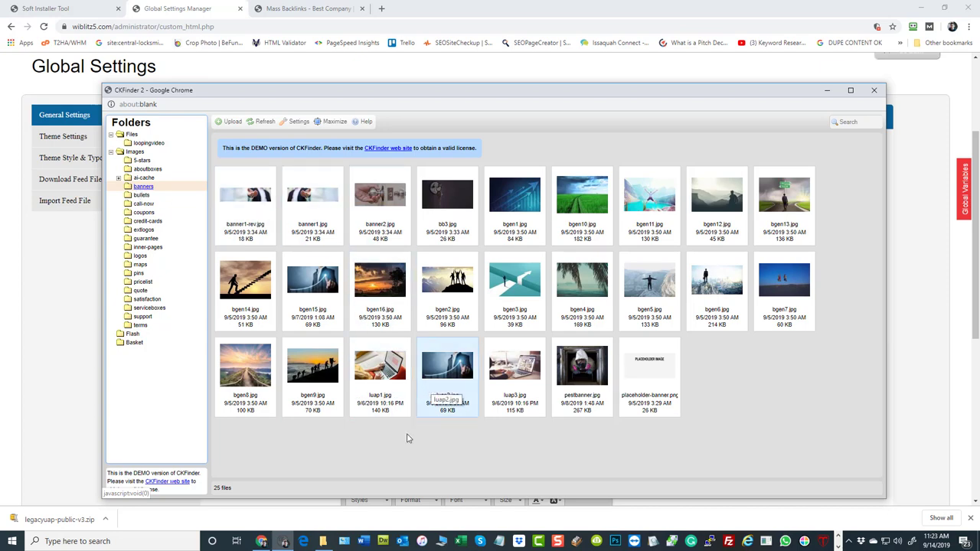
Bring the extracted site's local userfiles Banner folder to the front in File Explorer
click(323, 541)
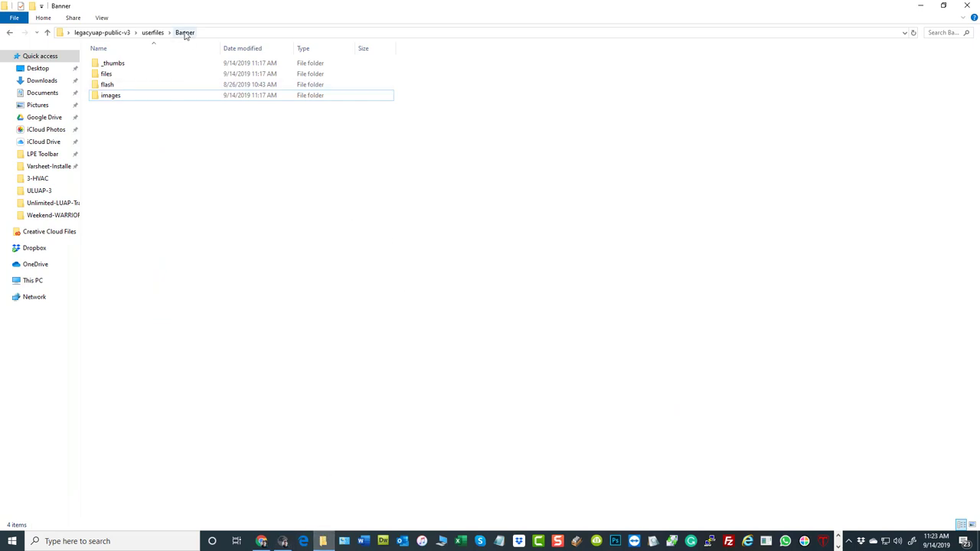
Check Banner's files and loopingvideo subfolders, then open images › banners to show its 24 images
double_click(107, 74)
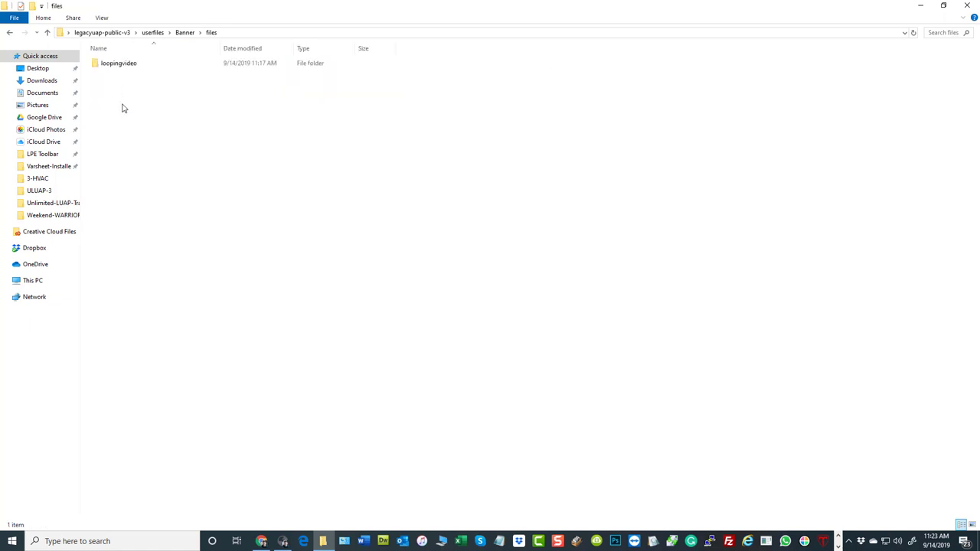
double_click(116, 64)
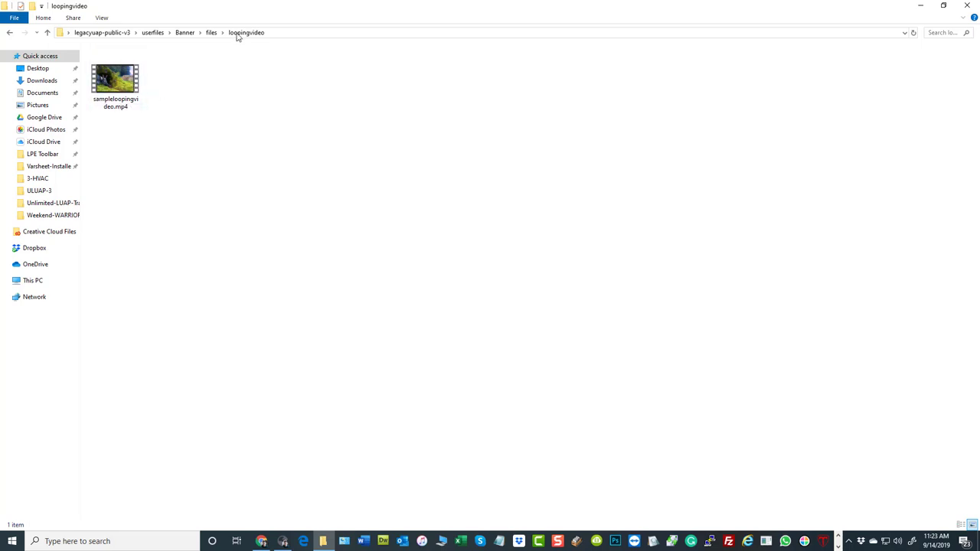
click(184, 34)
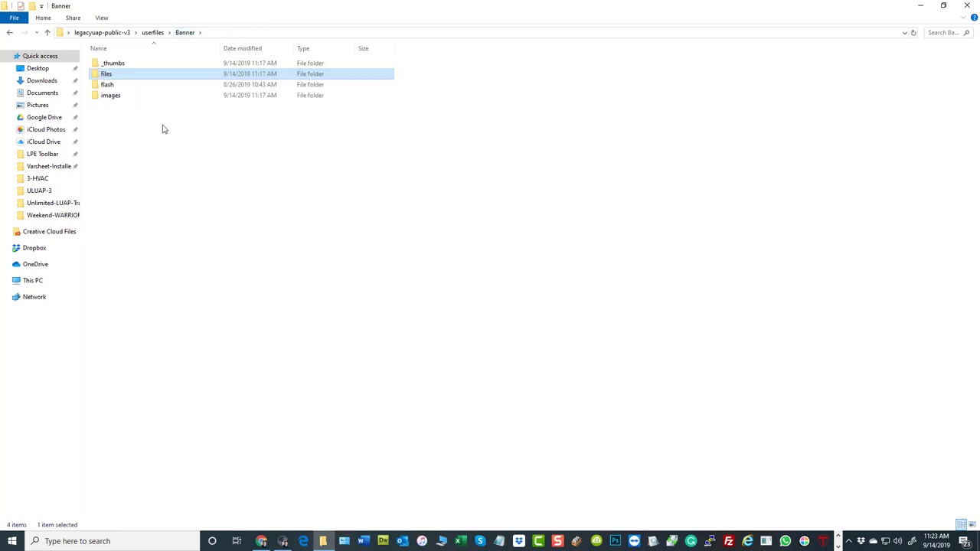
double_click(106, 97)
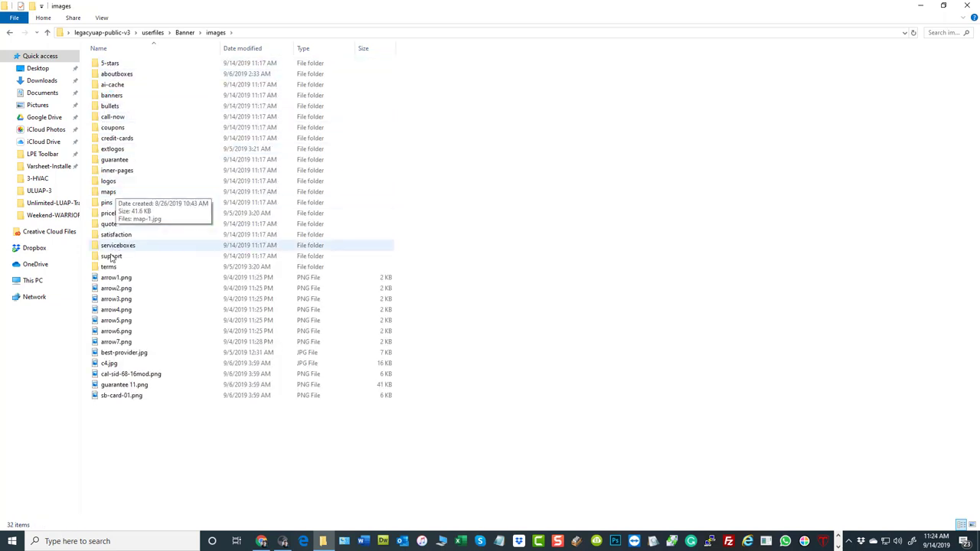
click(282, 541)
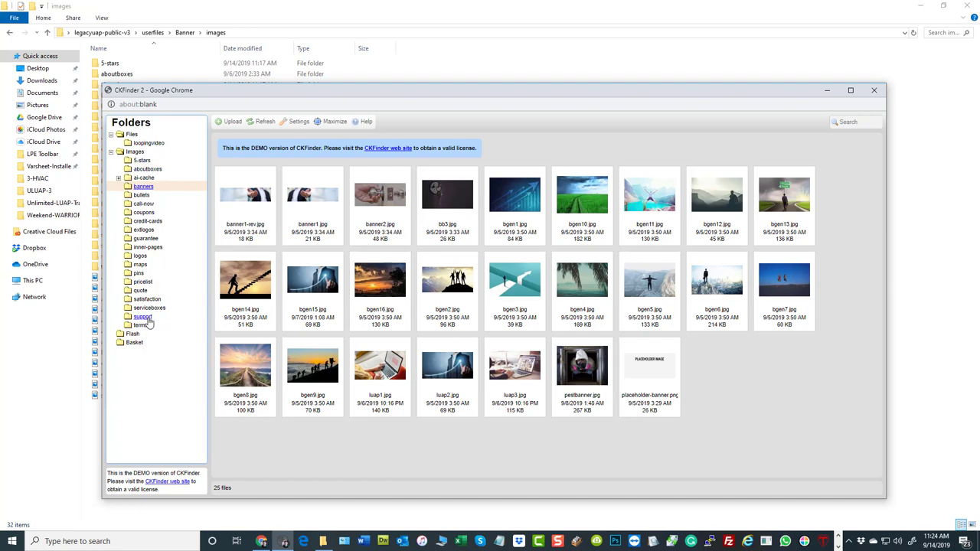
click(497, 65)
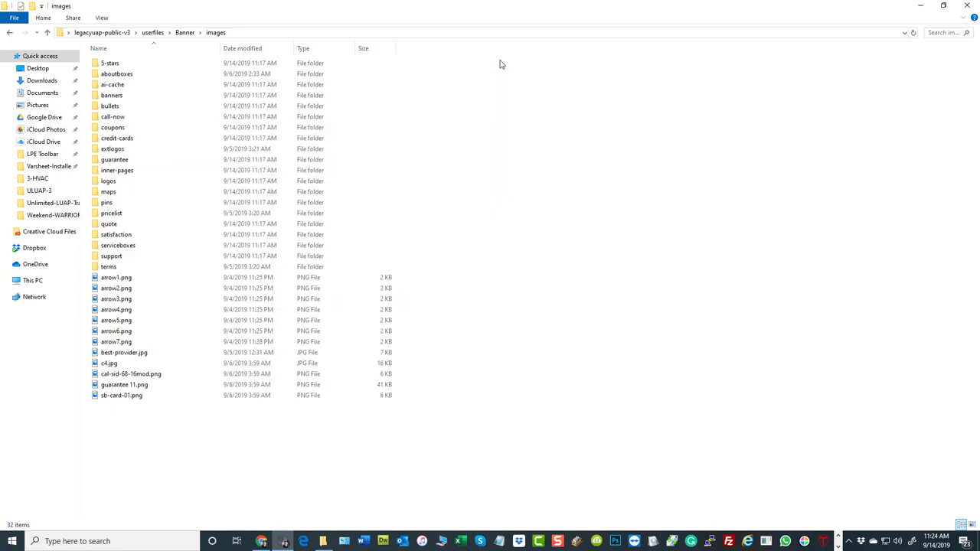
double_click(113, 97)
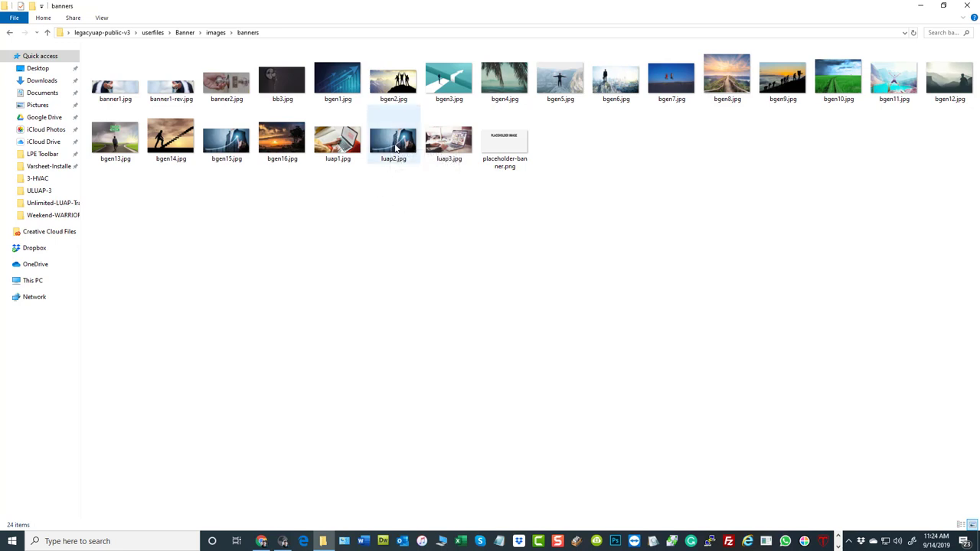
mouse_move(396, 149)
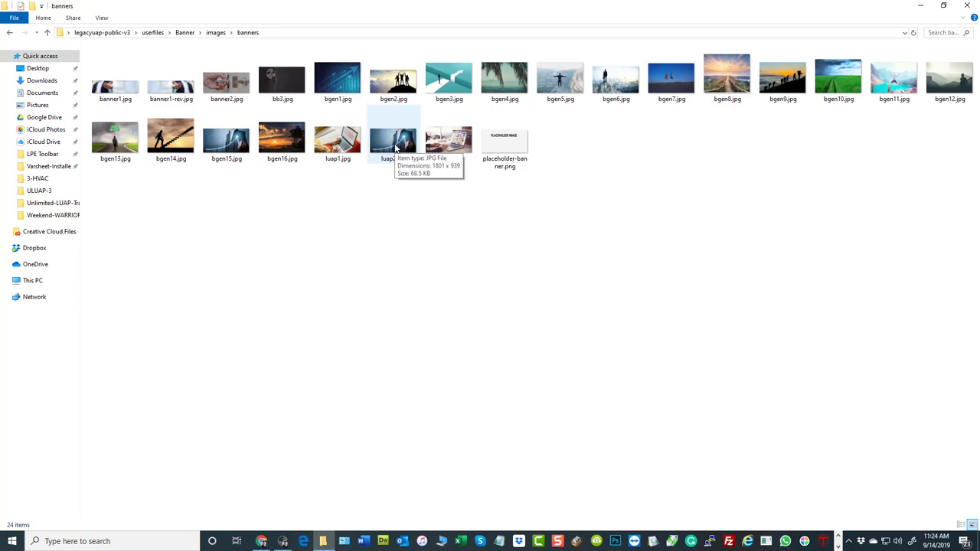
mouse_move(342, 147)
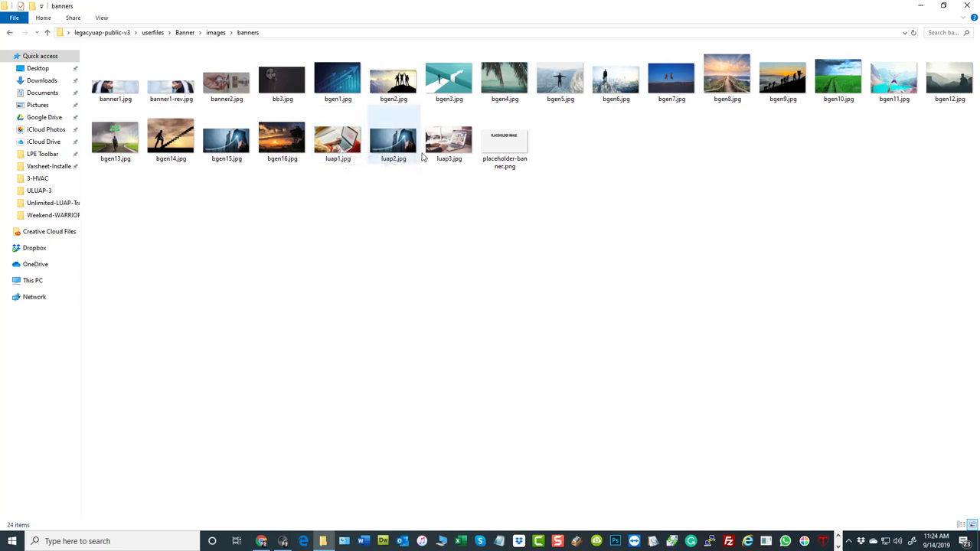
mouse_move(457, 145)
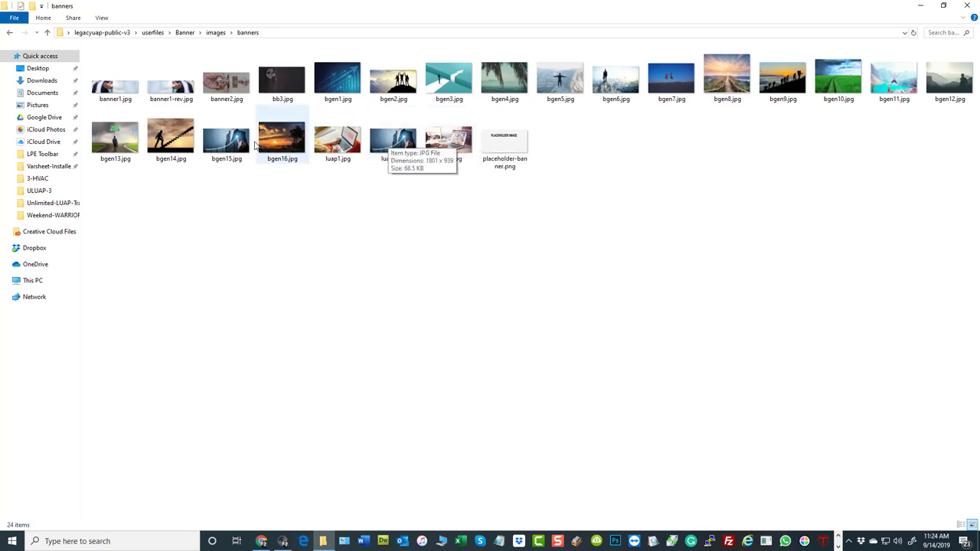
mouse_move(223, 145)
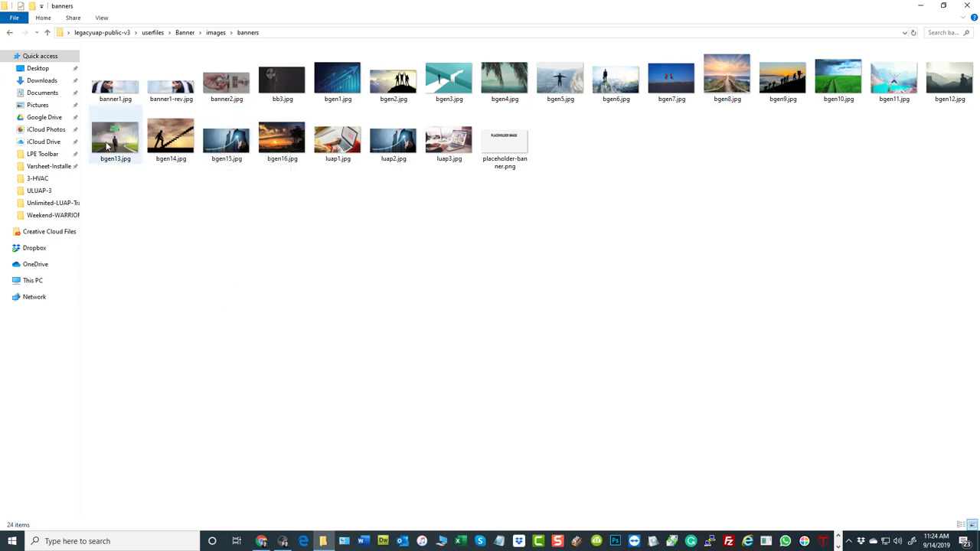
mouse_move(170, 149)
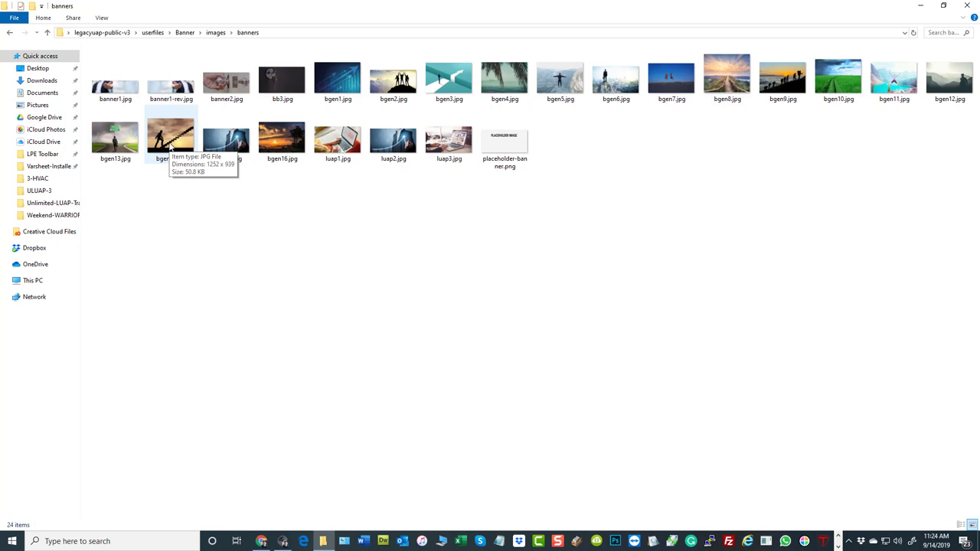
mouse_move(393, 80)
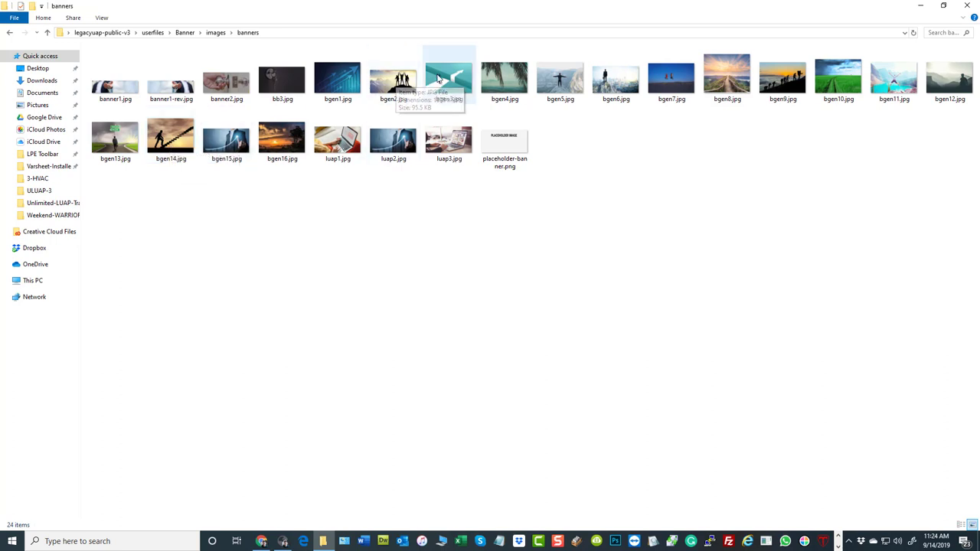
mouse_move(443, 82)
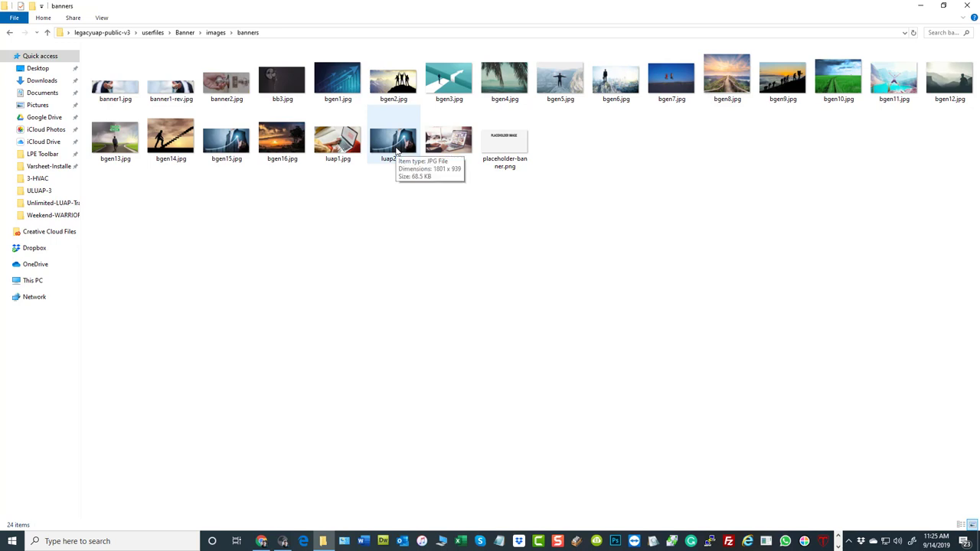
View the live wiblitz5.com homepage banner 'Best Mass Backlinks Company:', then minimize the browser
click(261, 542)
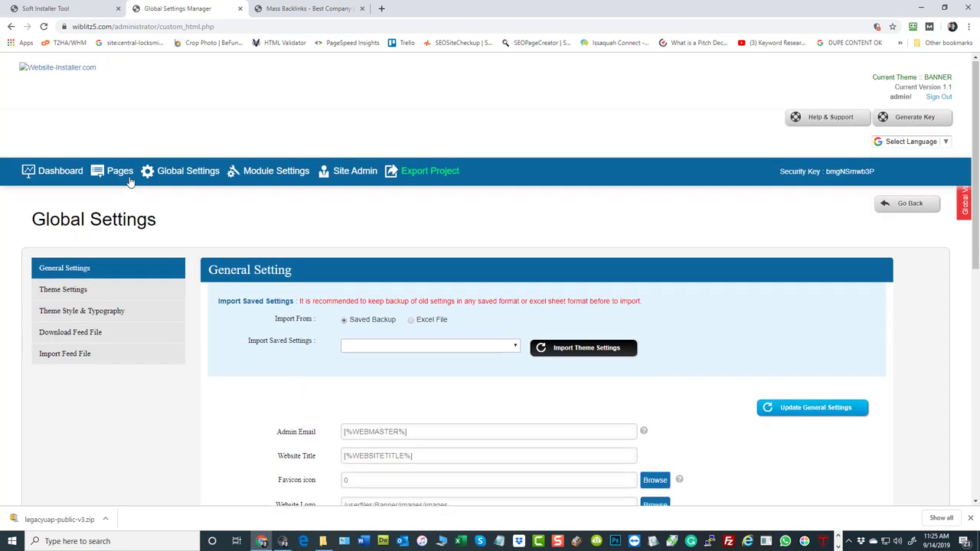
click(48, 67)
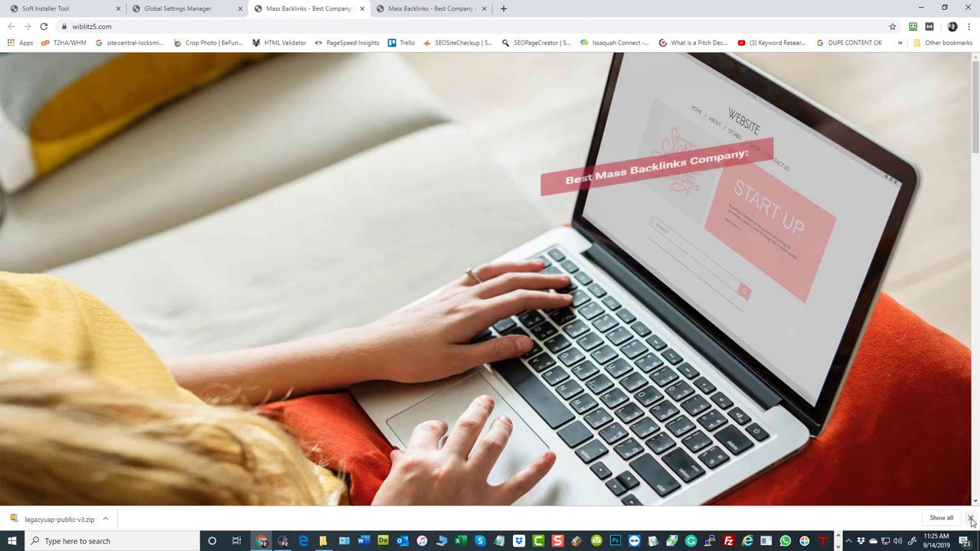
click(970, 518)
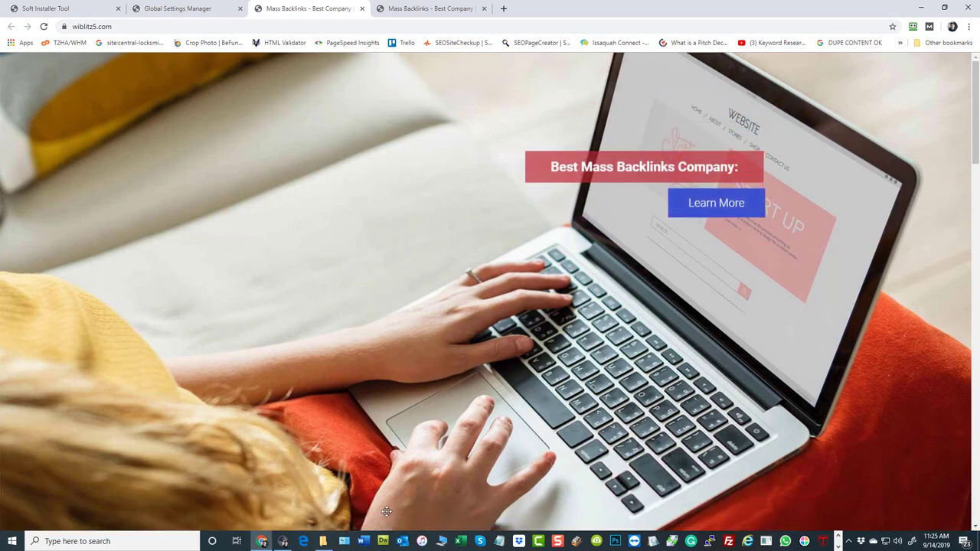
scroll(392, 138, down, 1)
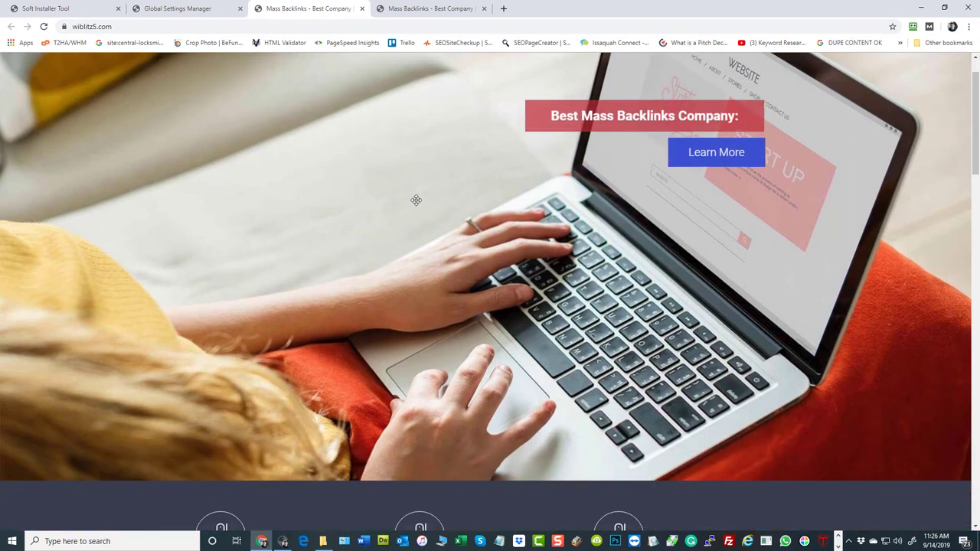
scroll(416, 200, up, 1)
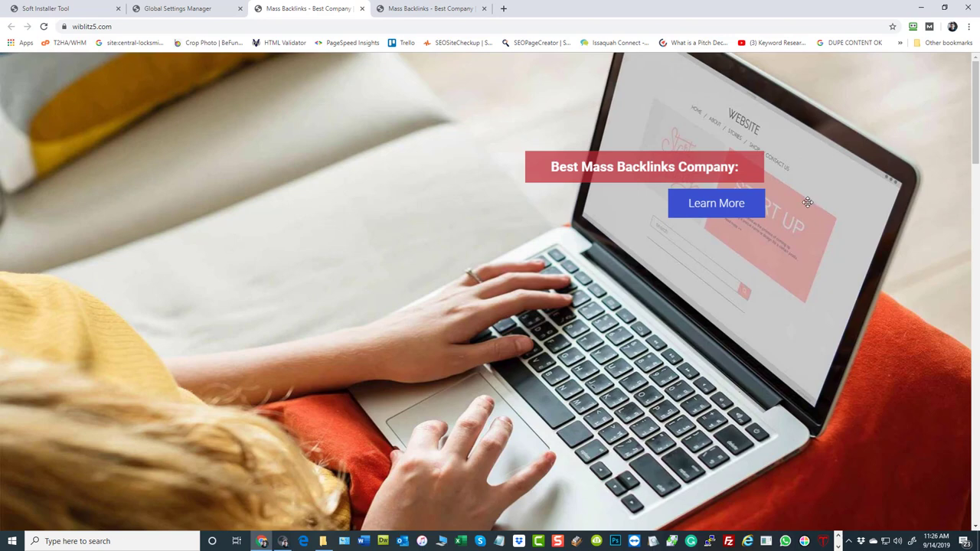
scroll(807, 202, down, 1)
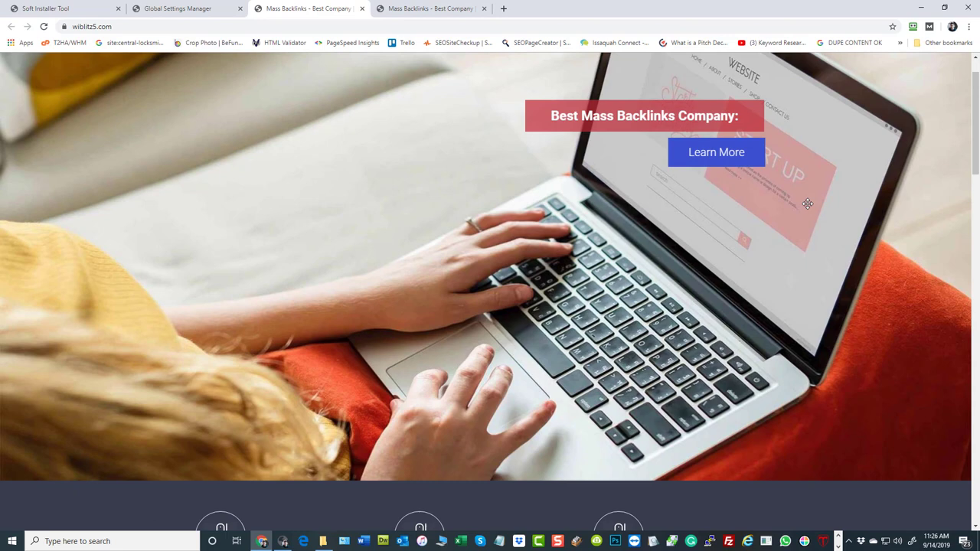
scroll(804, 204, up, 1)
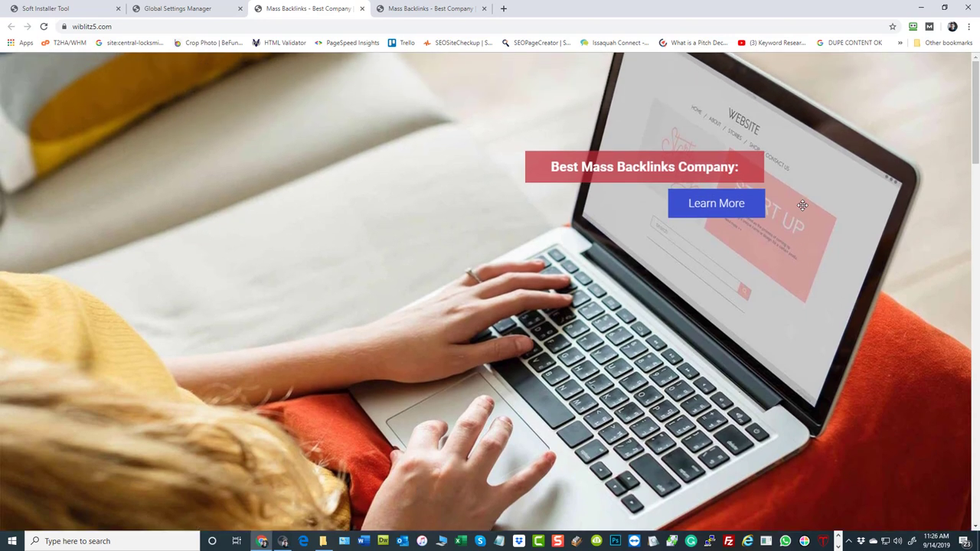
click(921, 7)
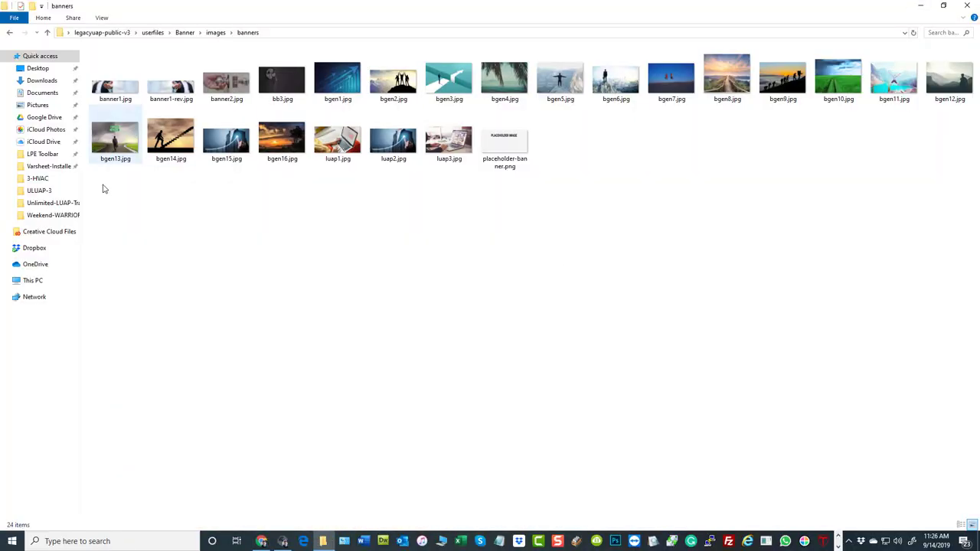
Climb back up to the legacyuap-public-v3 root, then show the Soft Installer Tool's repository file list
click(171, 138)
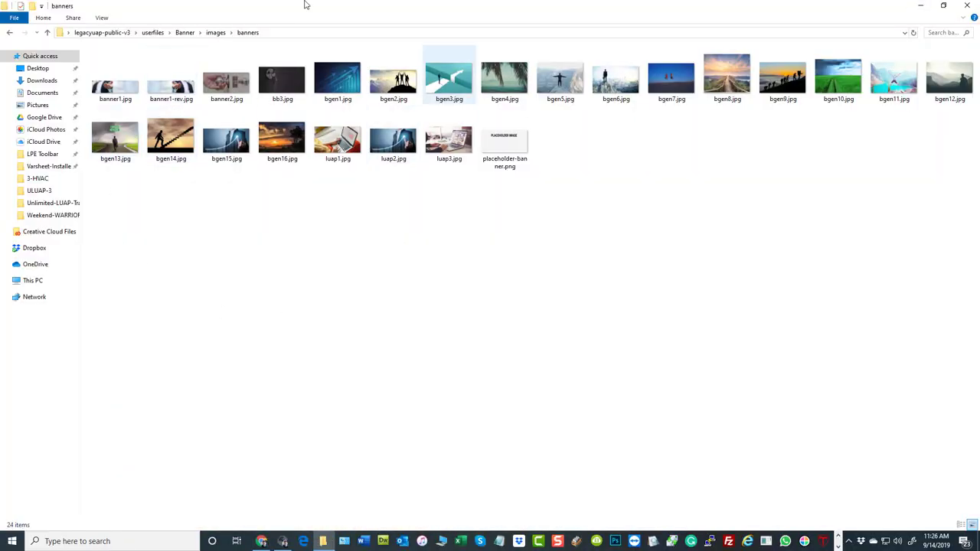
click(217, 33)
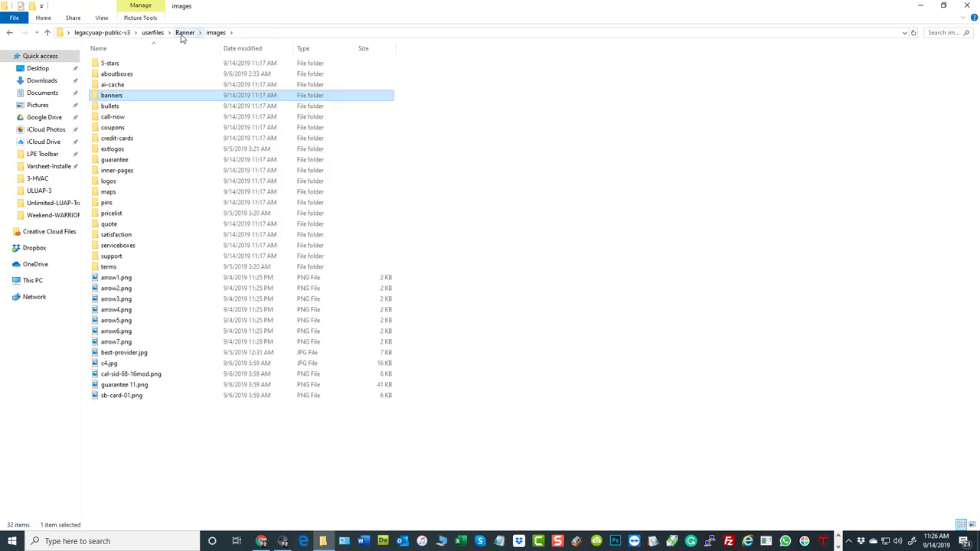
click(184, 34)
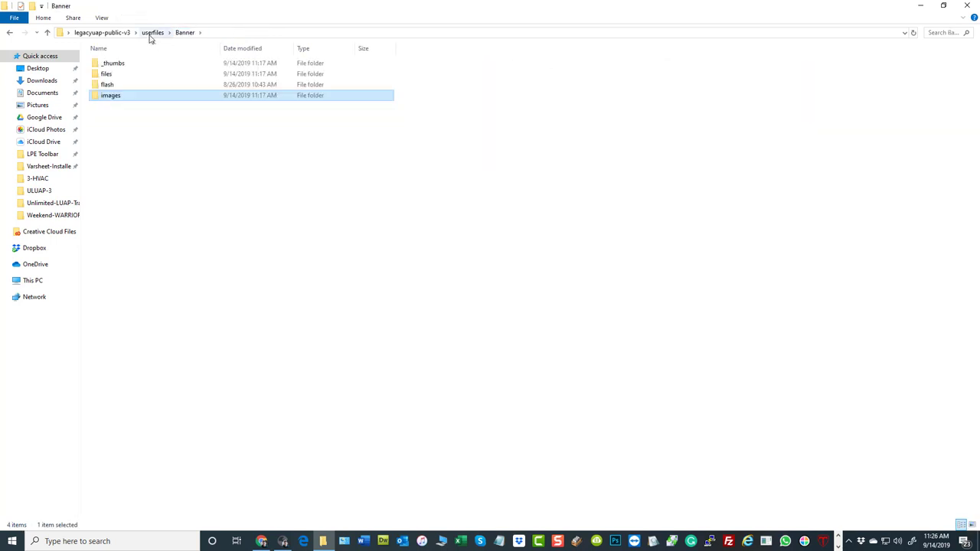
click(155, 184)
click(152, 34)
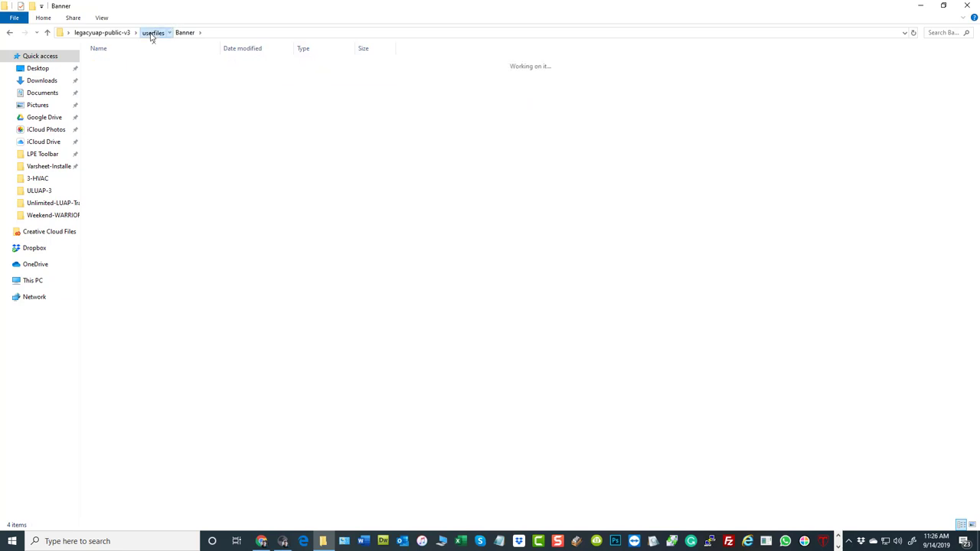
click(108, 33)
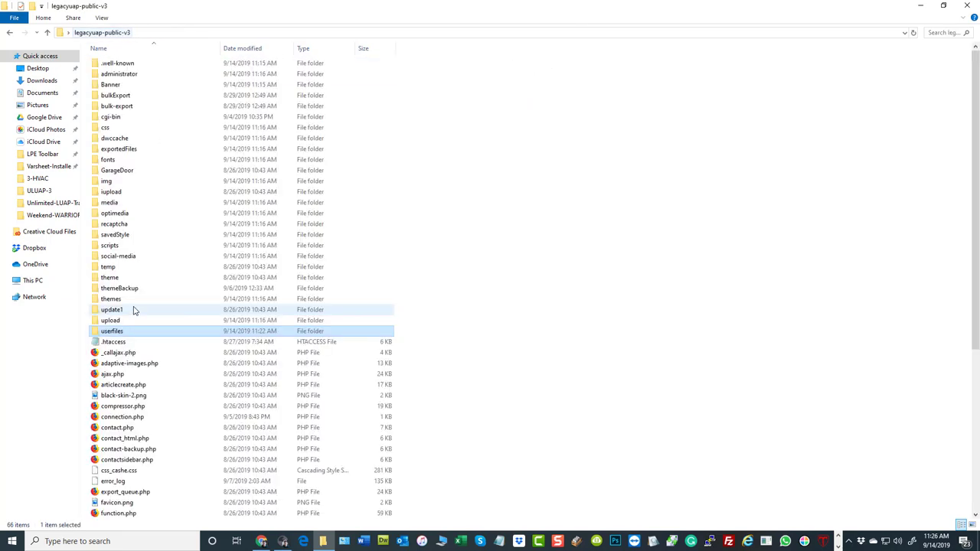
click(262, 541)
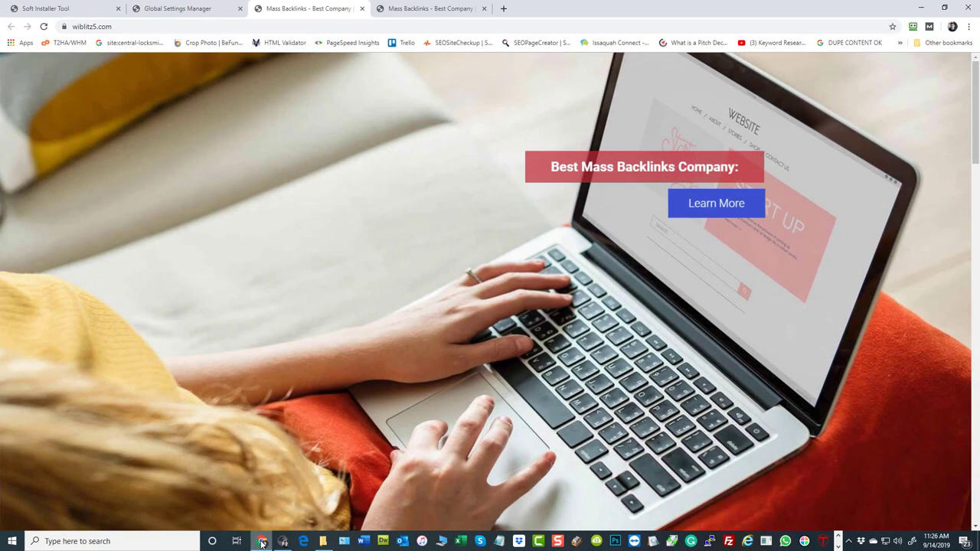
click(88, 9)
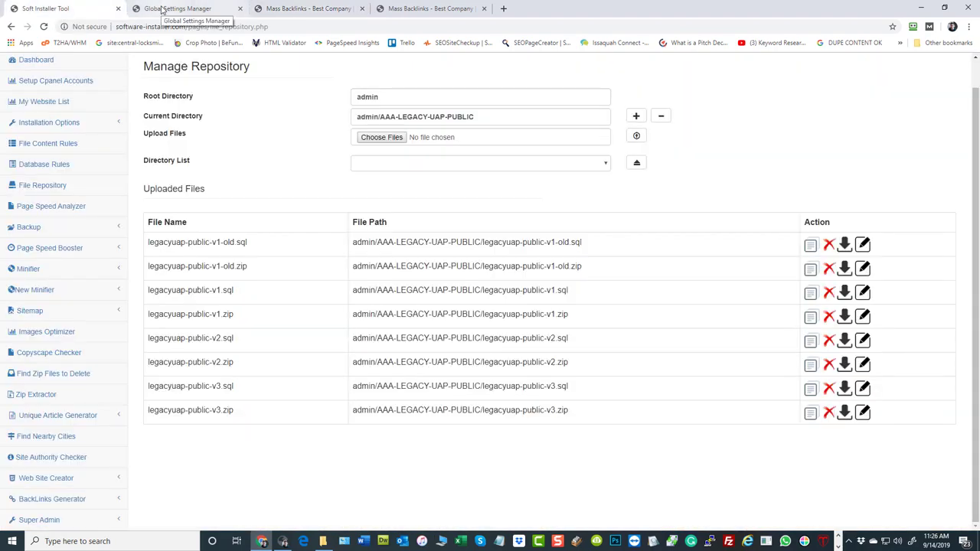
Check the Banner and DenverPC themes in the Theme Template Manager, then minimize the browser
click(160, 10)
click(57, 173)
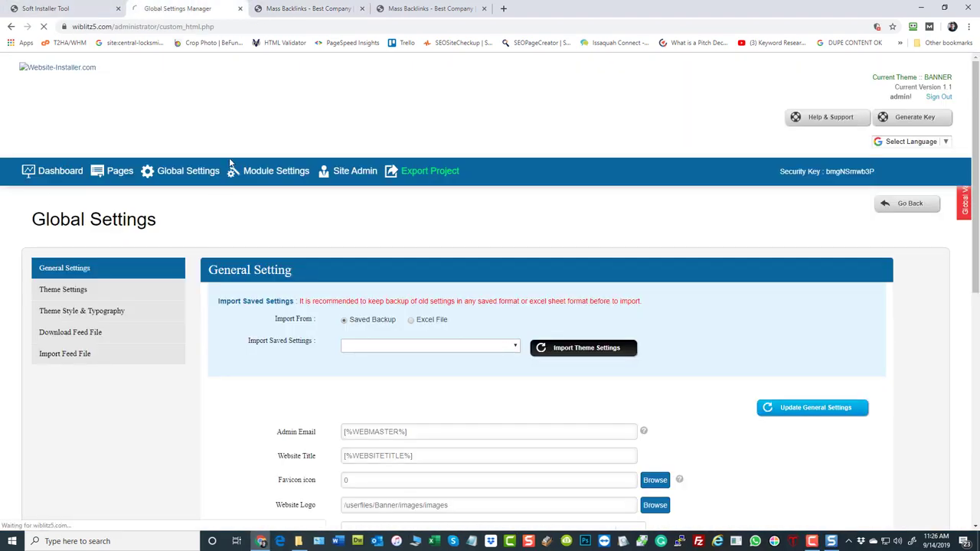
click(116, 280)
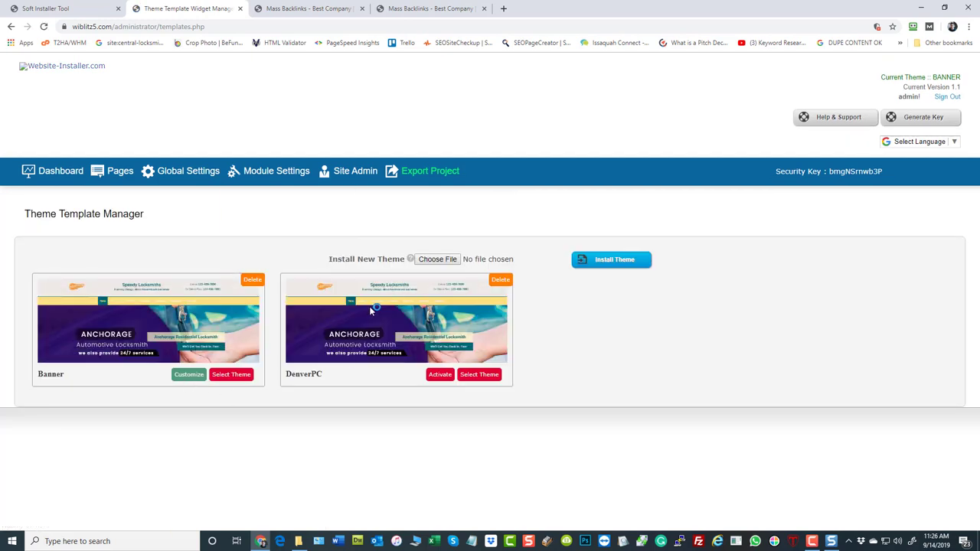
click(923, 6)
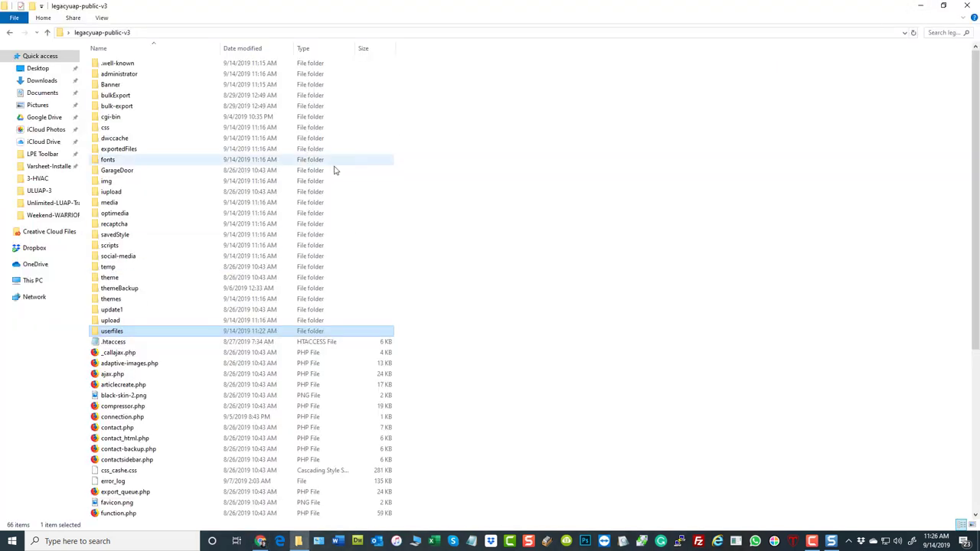
Delete the Midwest-Real-Estate folder from the themes folder
double_click(113, 300)
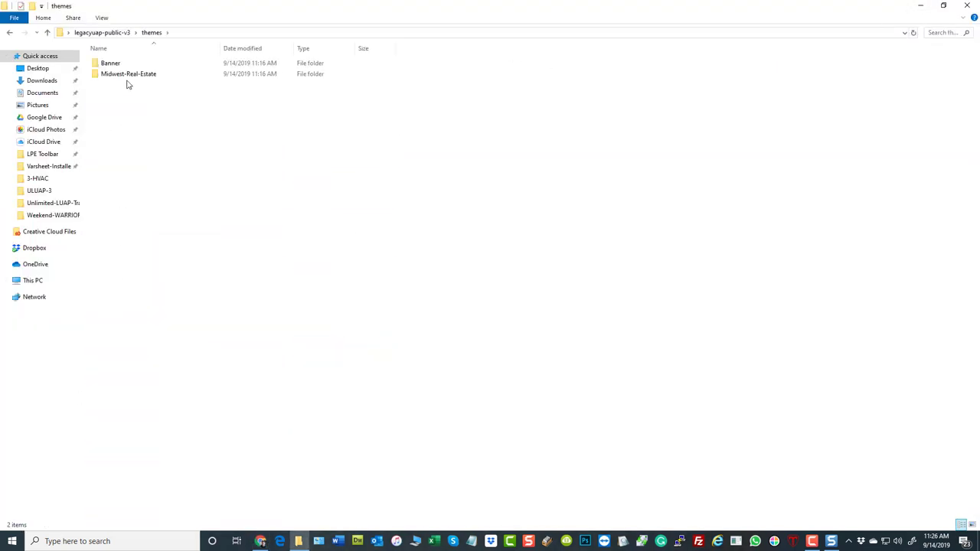
right_click(136, 77)
click(170, 321)
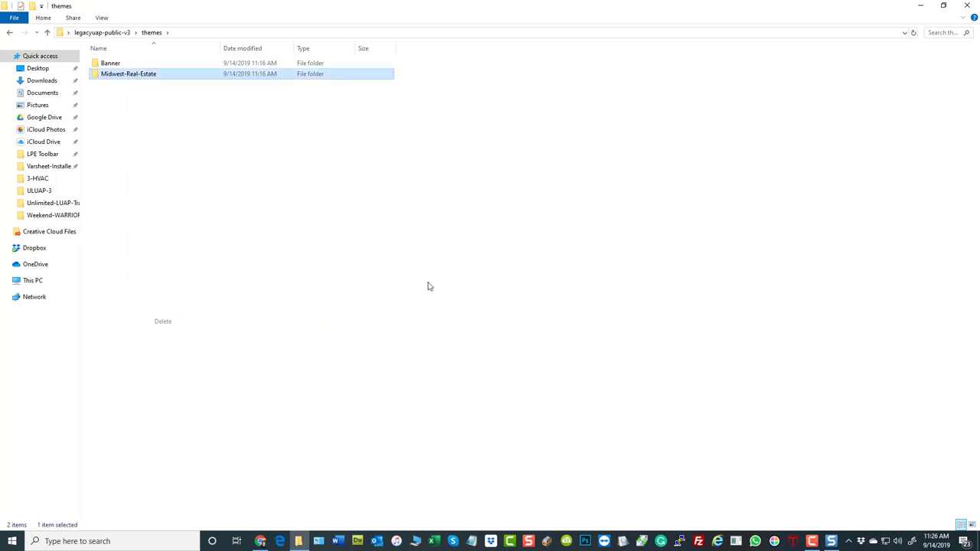
Go back to legacyuap-public-v3 and open userfiles, selecting its Midwest-Real-Estate folder
click(260, 541)
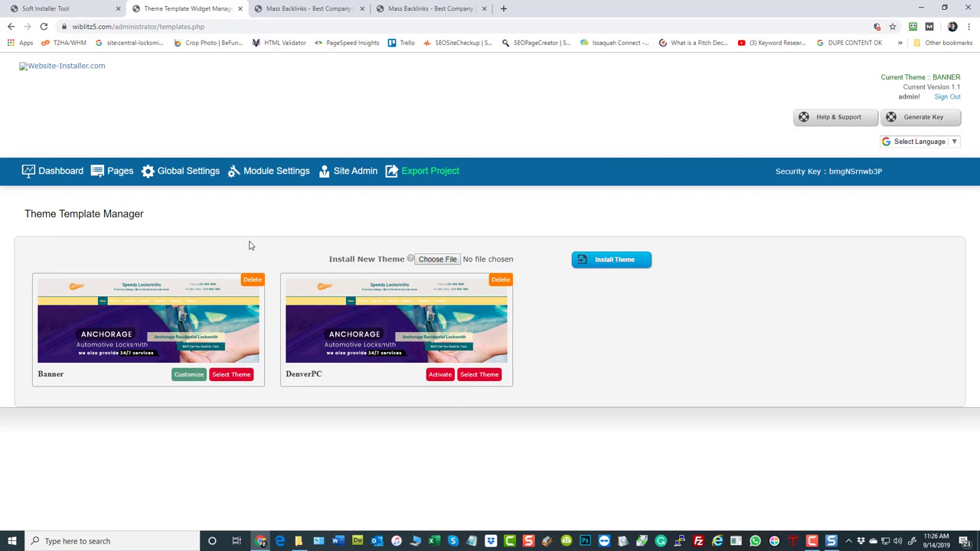
click(921, 8)
click(123, 33)
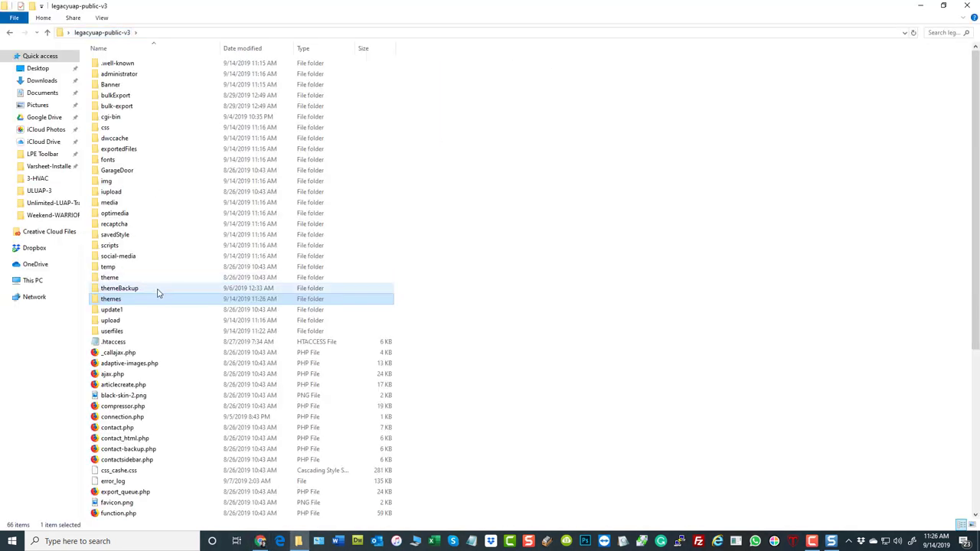
double_click(255, 329)
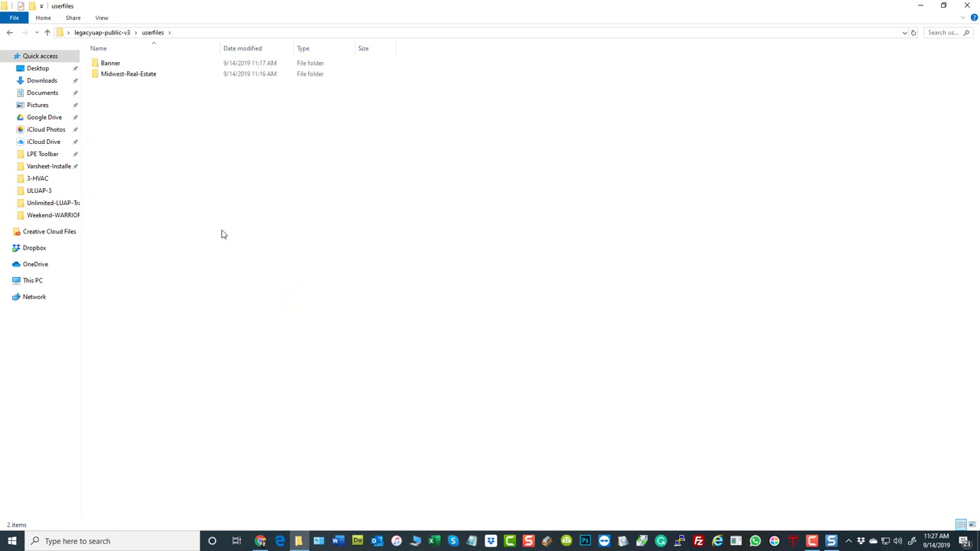
click(128, 76)
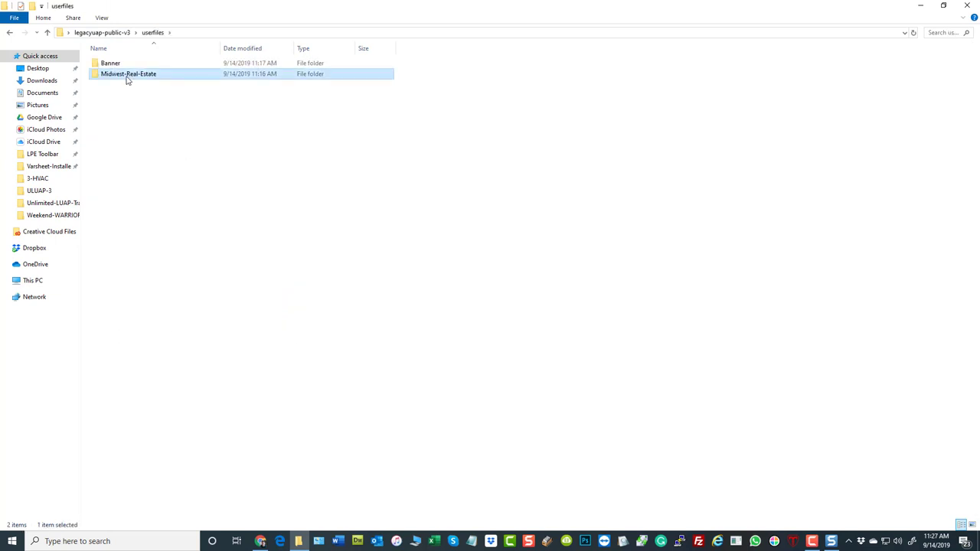
Inspect Midwest-Real-Estate's _thumbs, files, flash and images subfolders, then return to the legacyuap-public-v3 root
click(118, 120)
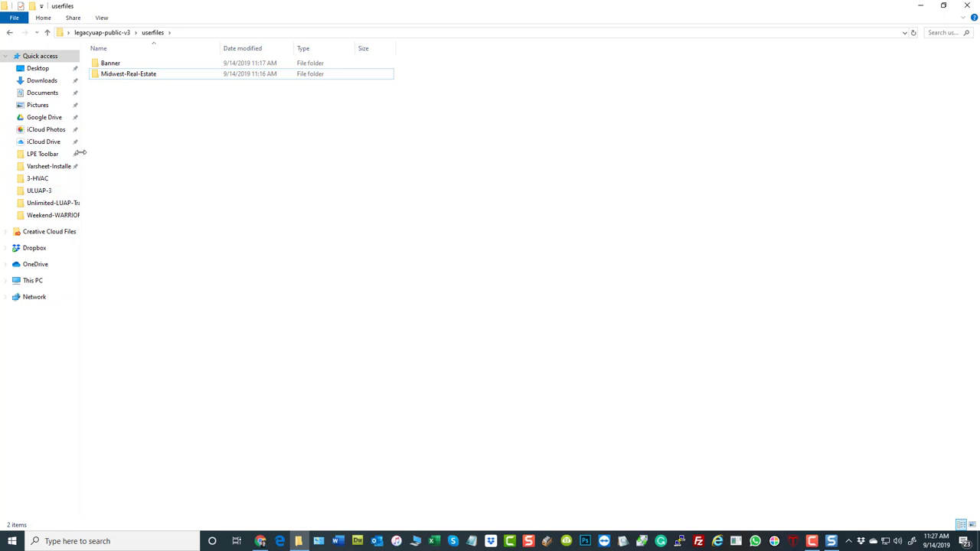
double_click(98, 76)
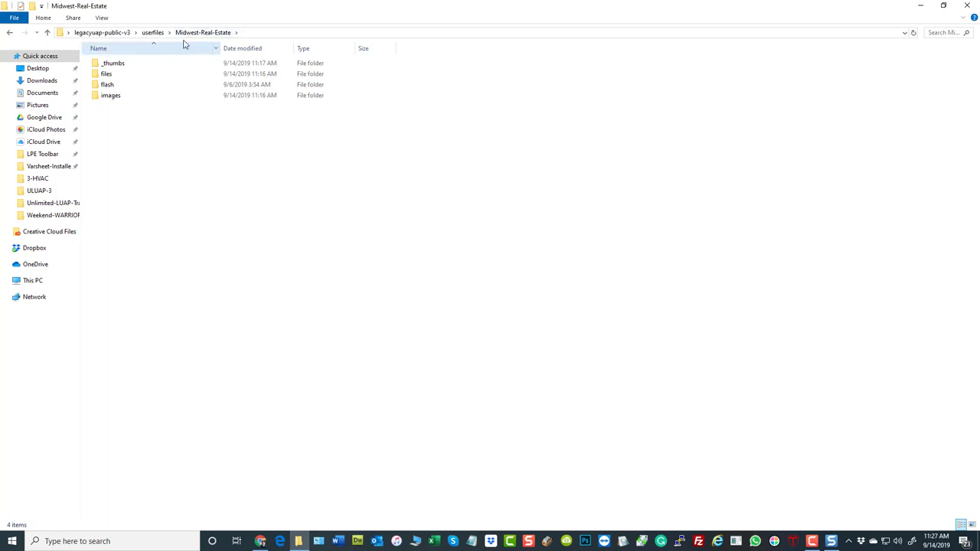
click(150, 33)
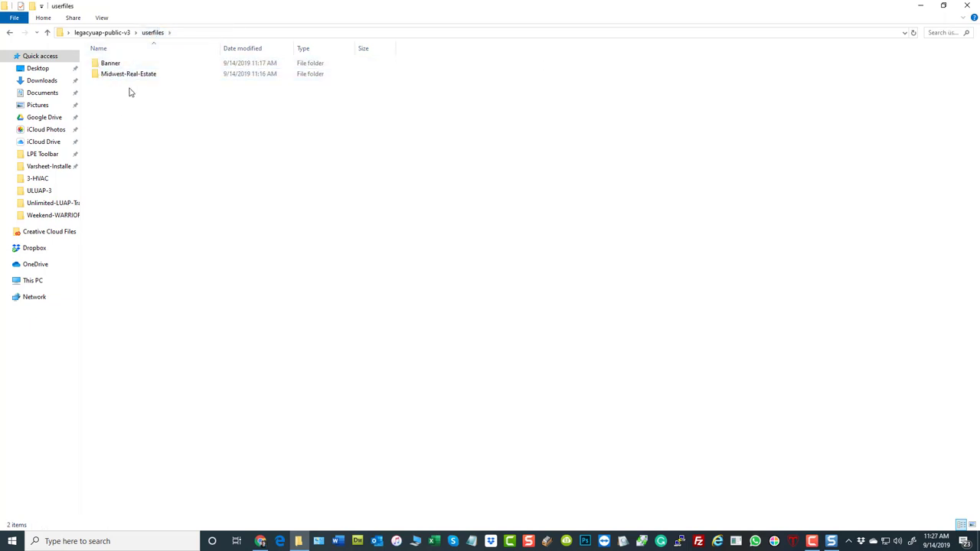
click(107, 35)
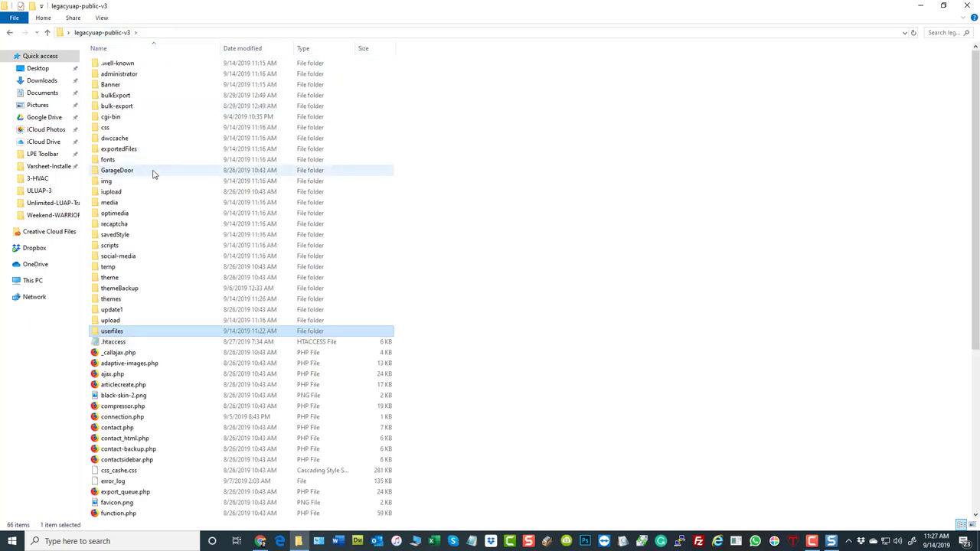
Confirm themes holds only Banner, then delete the root error_log file, leaving 65 items
double_click(121, 299)
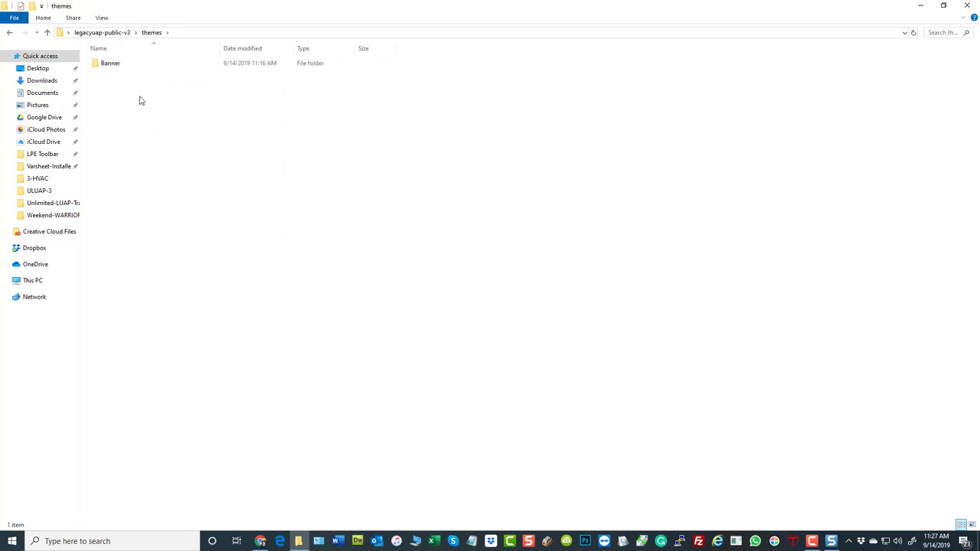
click(102, 32)
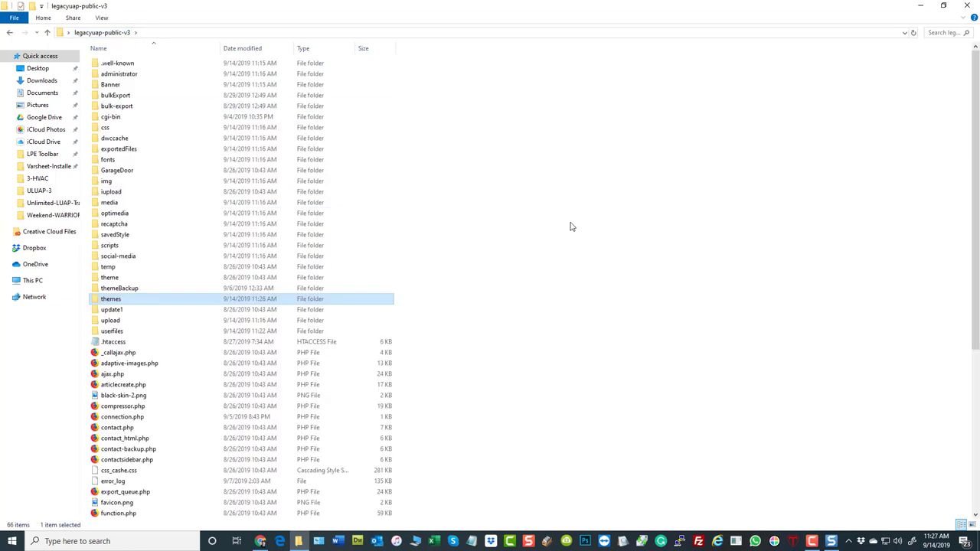
scroll(570, 226, down, 1)
scroll(570, 226, down, 2)
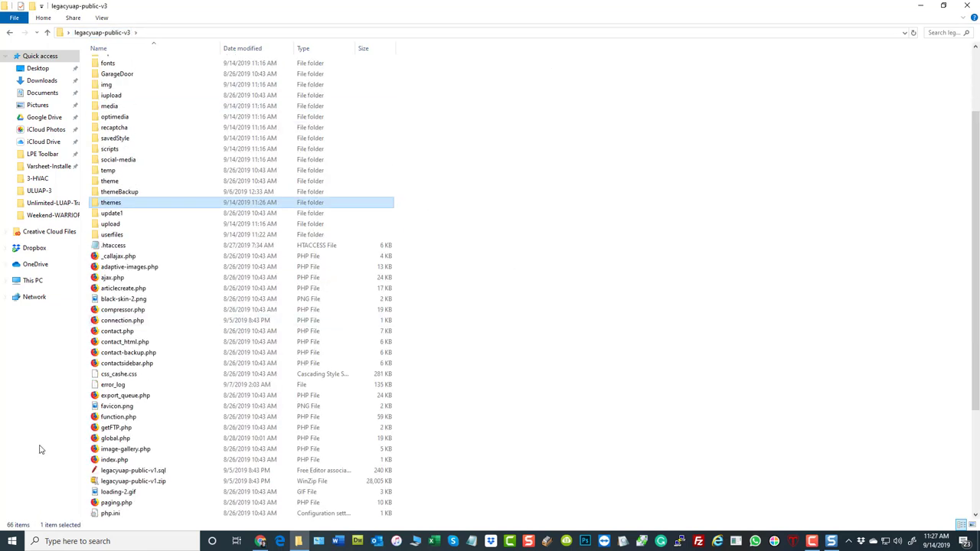
click(106, 387)
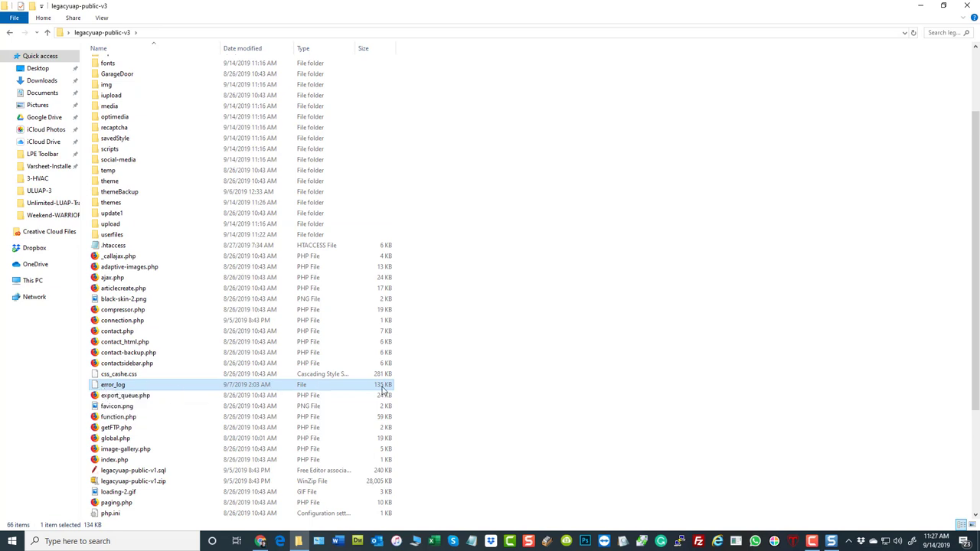
right_click(114, 387)
click(147, 352)
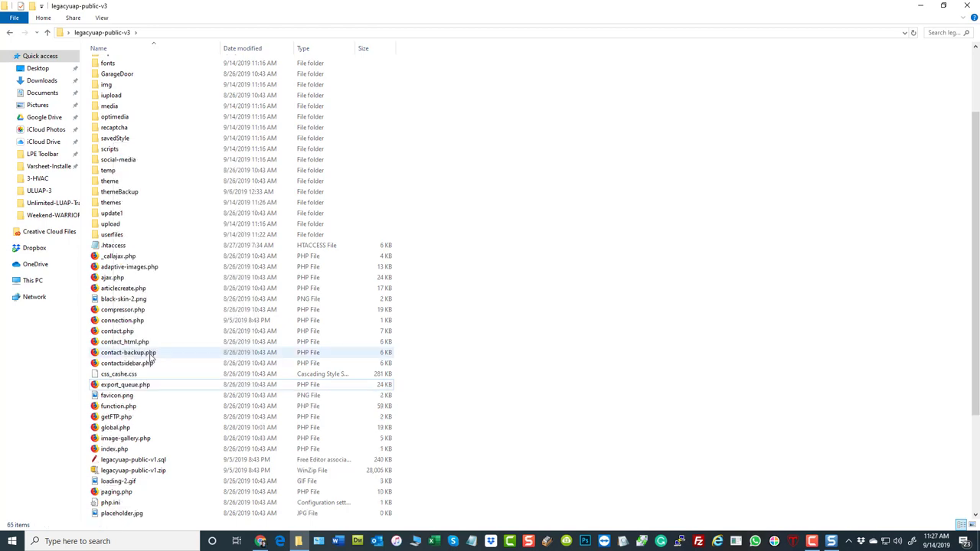
scroll(603, 379, up, 1)
scroll(603, 379, up, 2)
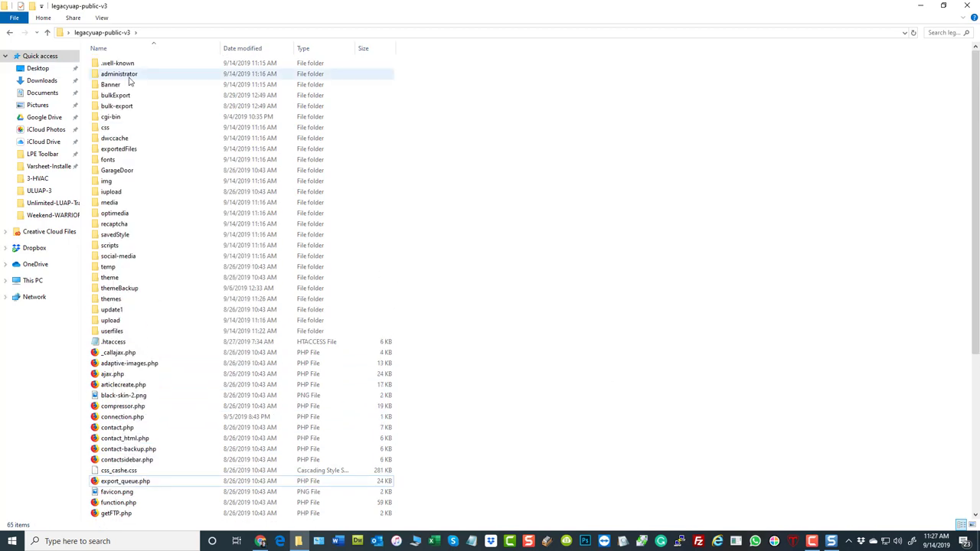
Delete the administrator folder's error_log, leaving 85 items, and go back to the root
double_click(115, 74)
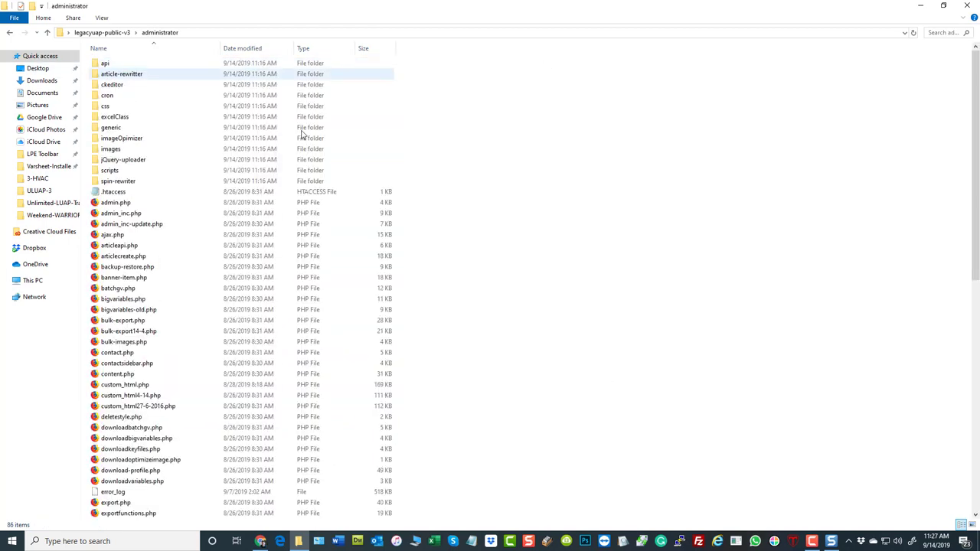
scroll(160, 275, down, 4)
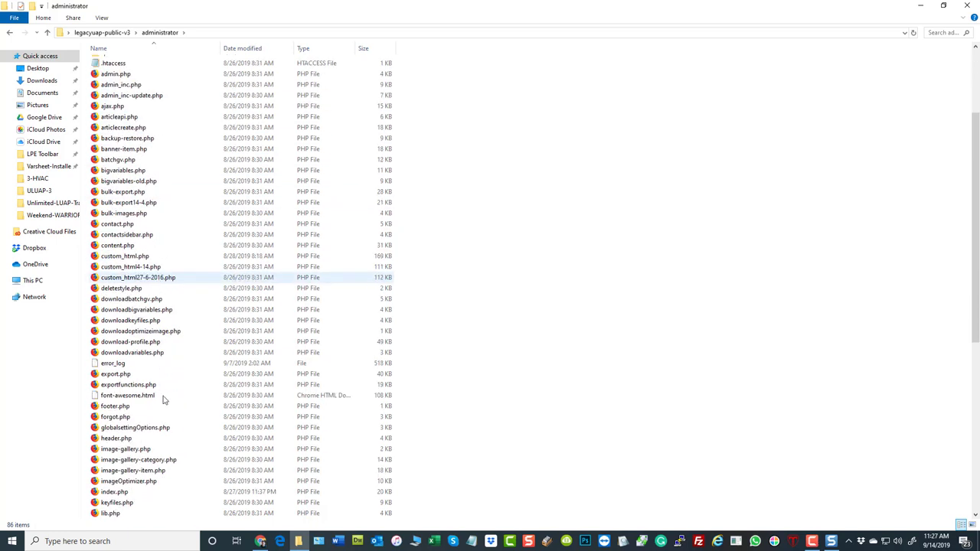
click(118, 365)
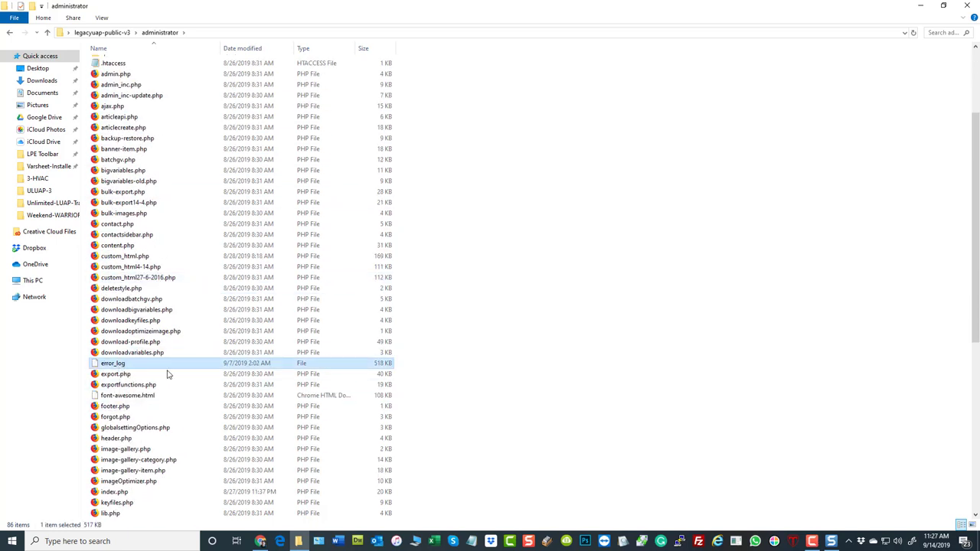
right_click(119, 368)
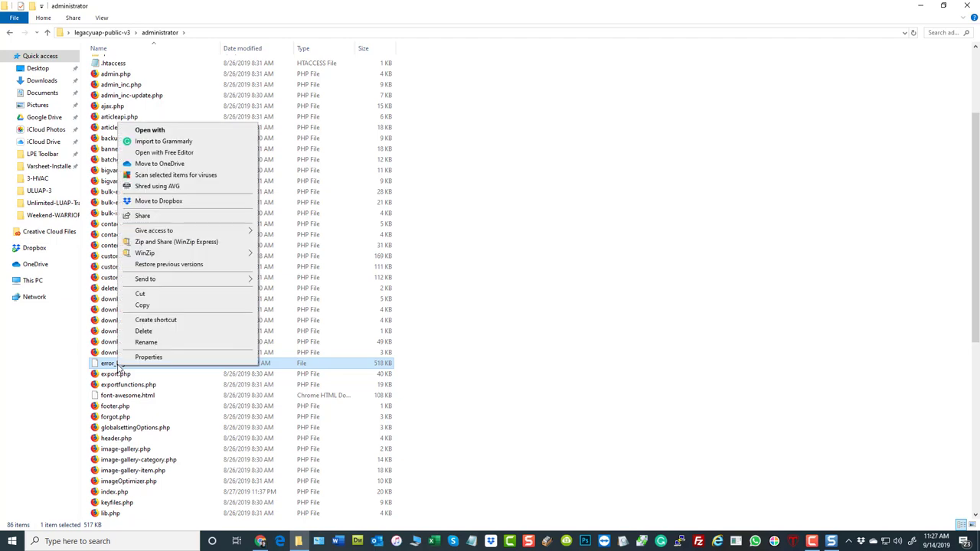
click(147, 331)
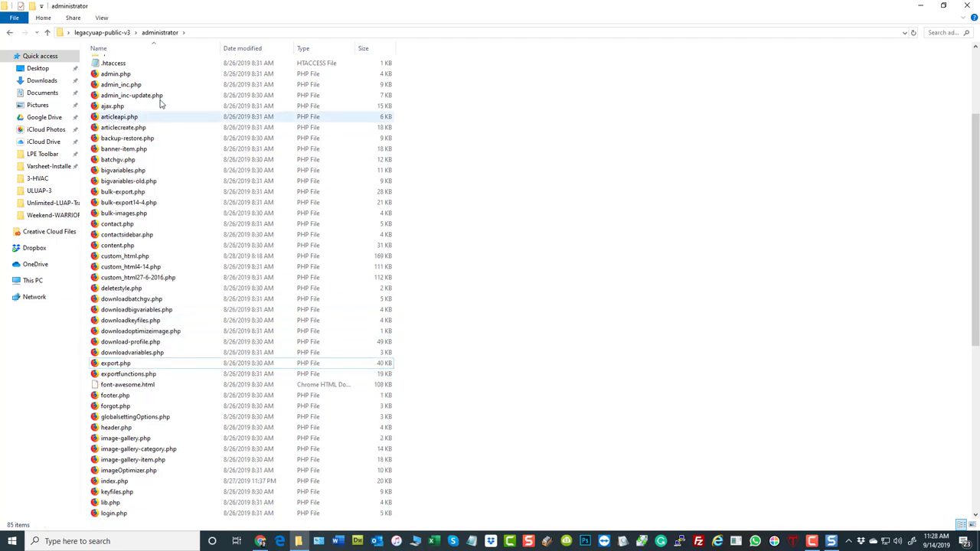
click(88, 35)
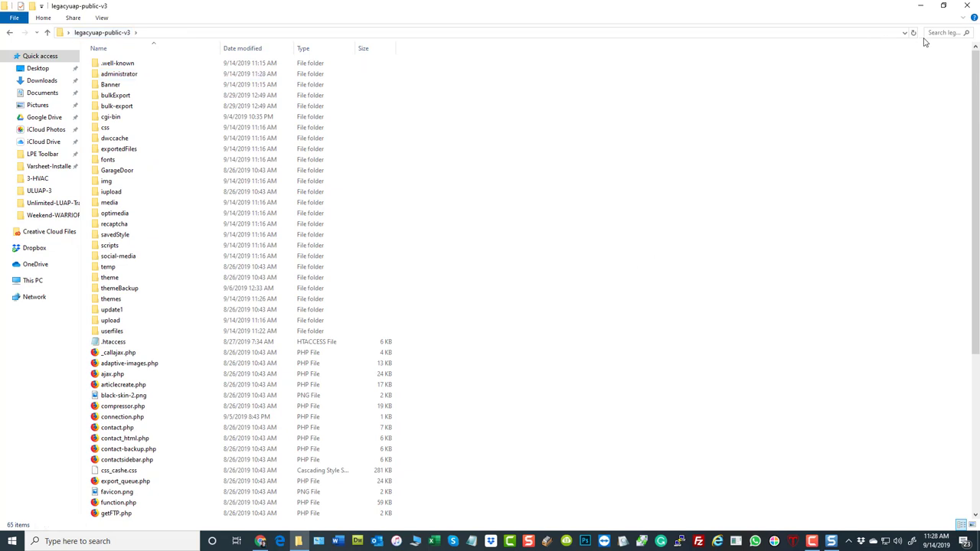
click(968, 8)
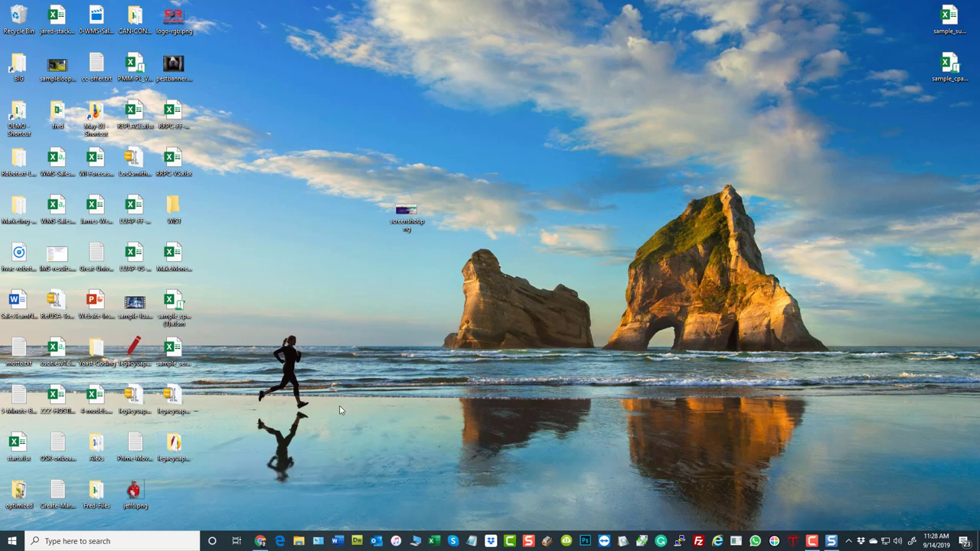
mouse_move(178, 399)
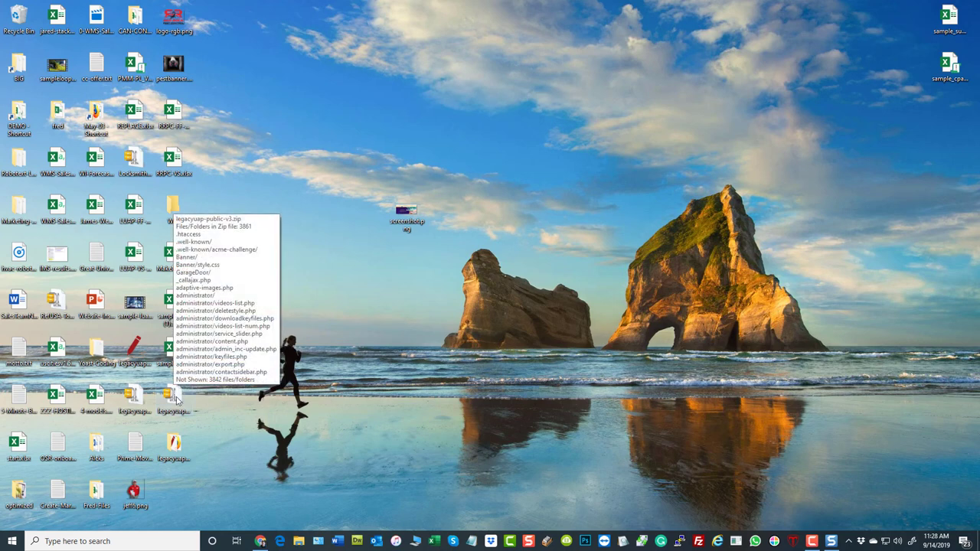
mouse_move(174, 442)
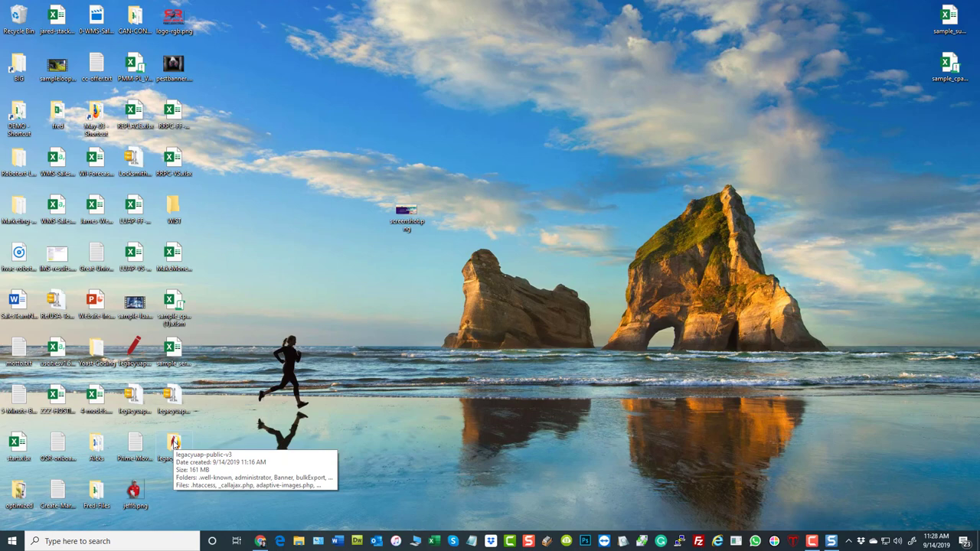
double_click(175, 442)
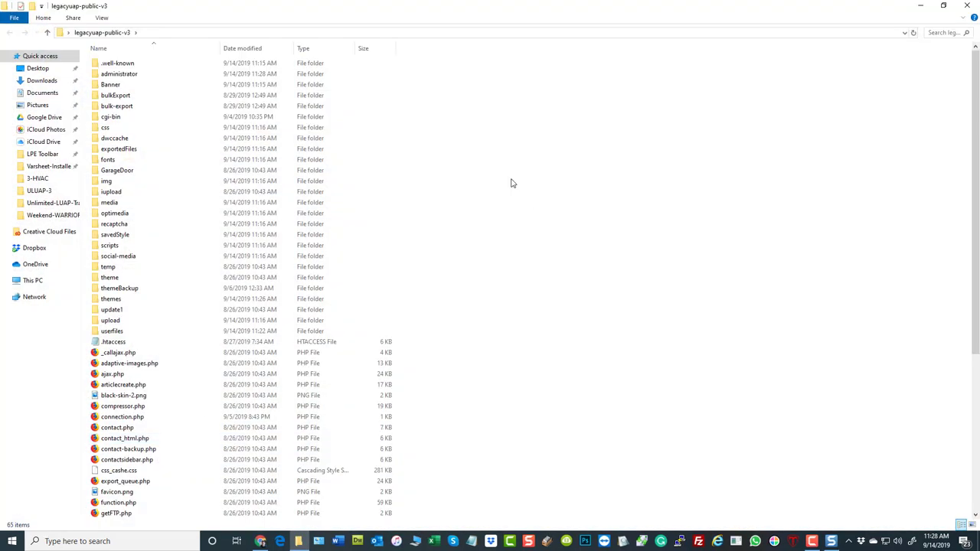
Select legacyuap-public-v1.sql and legacyuap-public-v1.zip together in the legacyuap-public-v3 folder
key(ctrl+a)
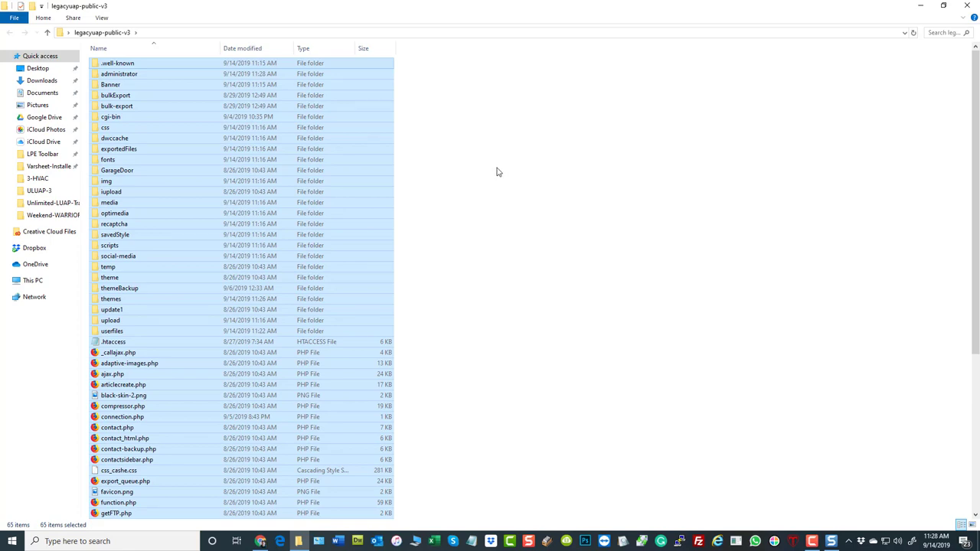
scroll(507, 207, down, 7)
scroll(516, 255, up, 1)
scroll(516, 255, up, 3)
scroll(516, 255, down, 4)
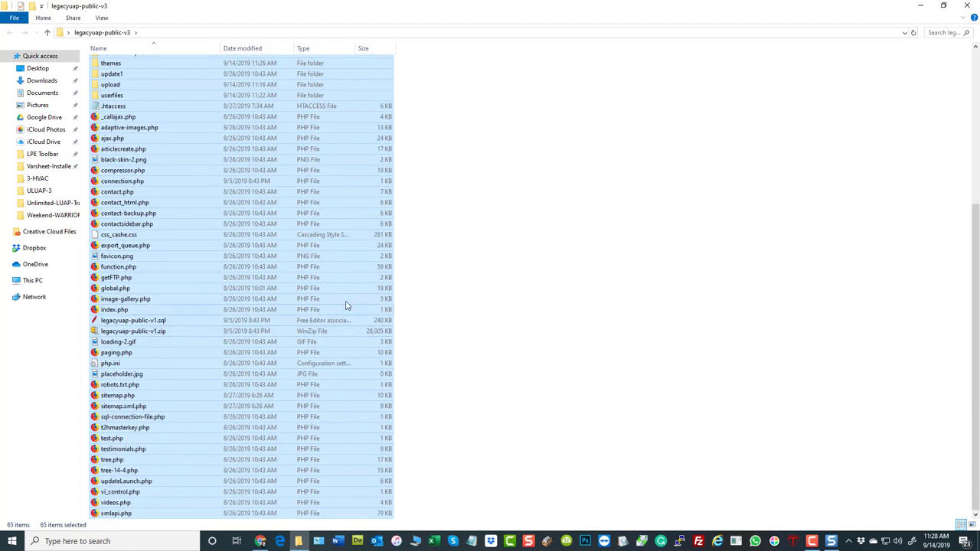
click(580, 322)
click(112, 322)
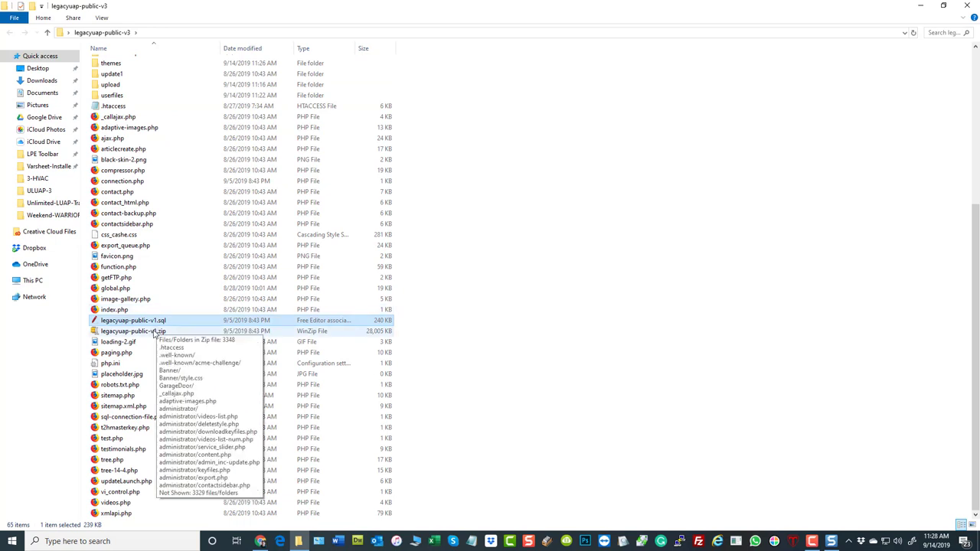
shift+click(229, 330)
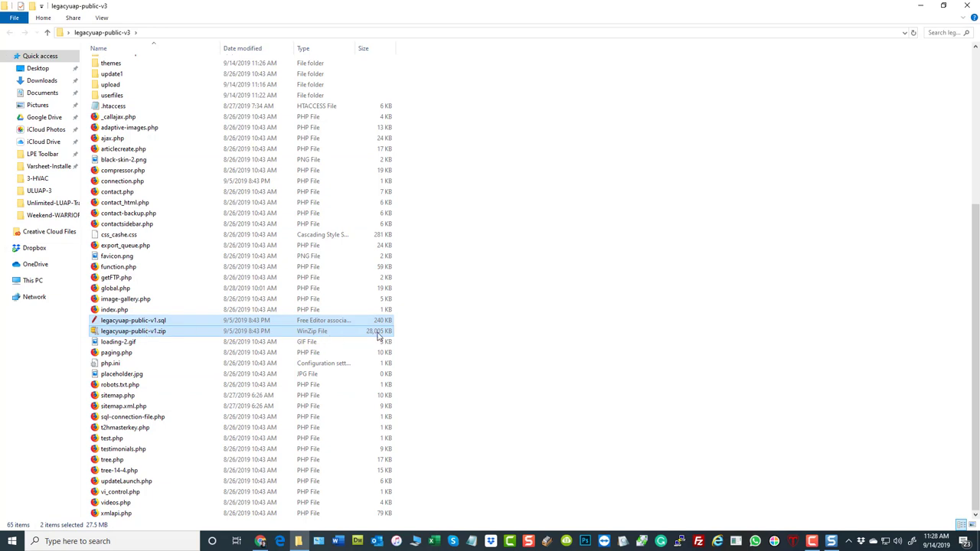
Delete the two selected v1 files, leaving 63 items in the folder
right_click(126, 331)
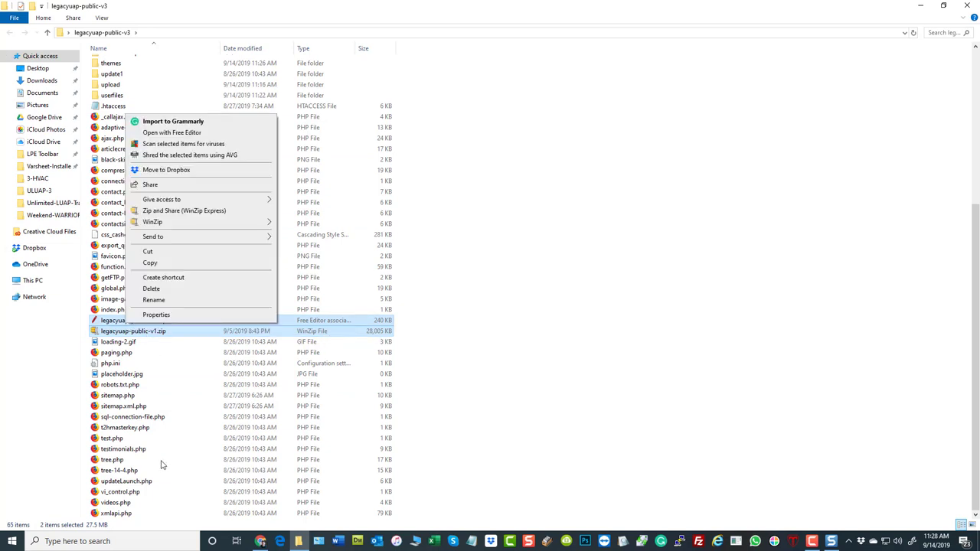
click(153, 289)
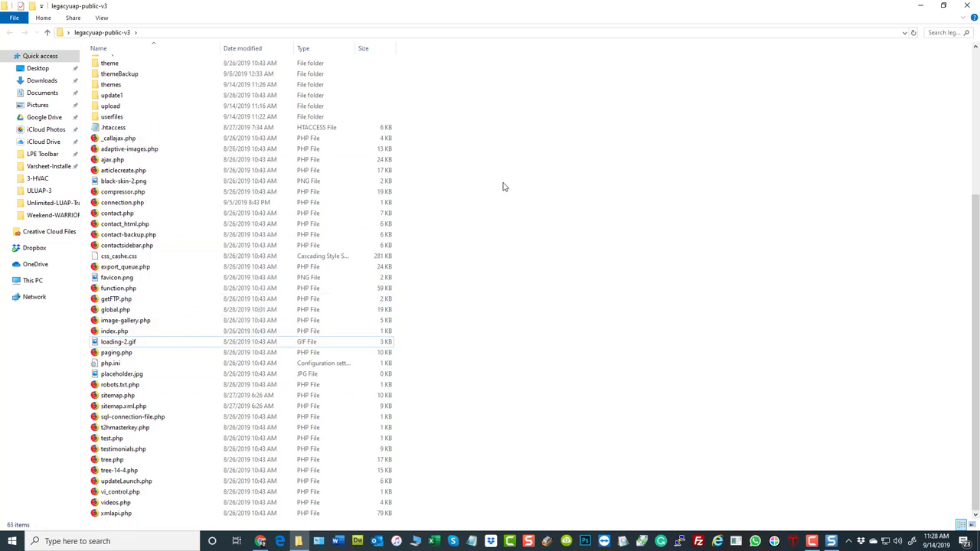
scroll(536, 230, up, 7)
scroll(548, 244, down, 7)
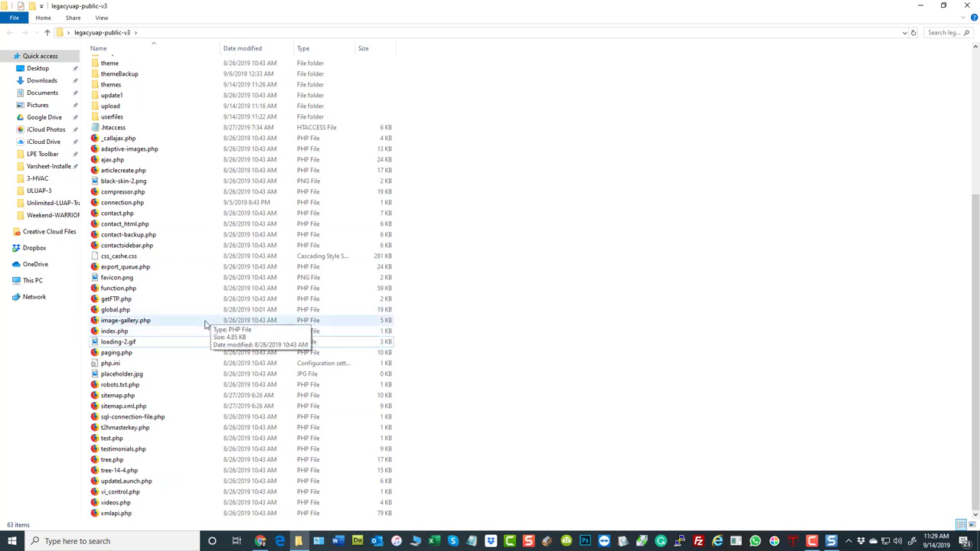
scroll(185, 480, up, 1)
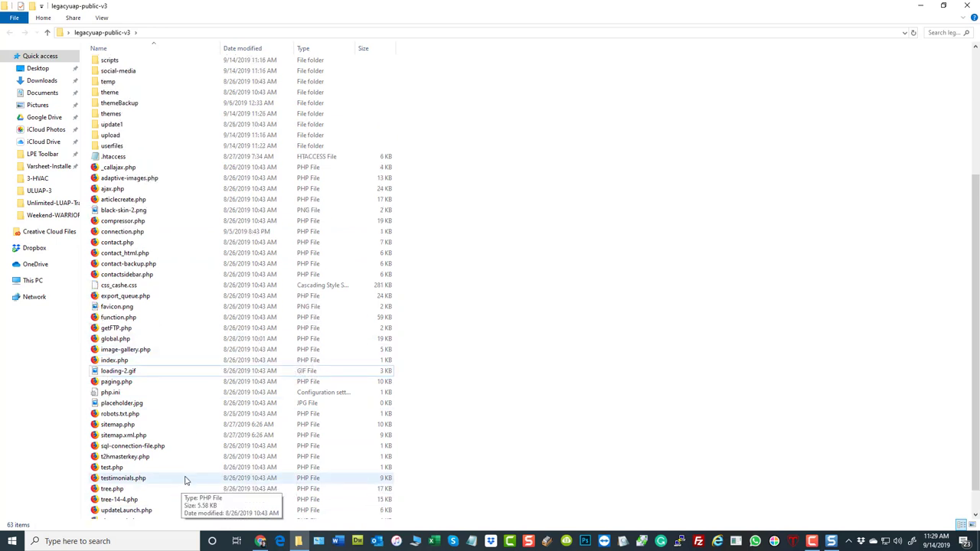
scroll(185, 480, up, 6)
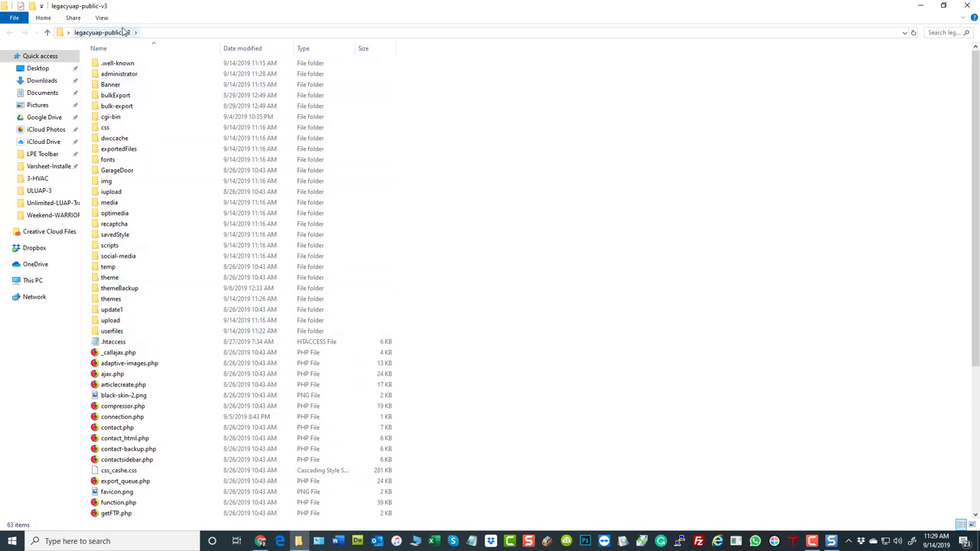
Select everything in the legacyuap-public-v3 folder and add it to legacyuap-public-v3.zip with WinZip
click(967, 6)
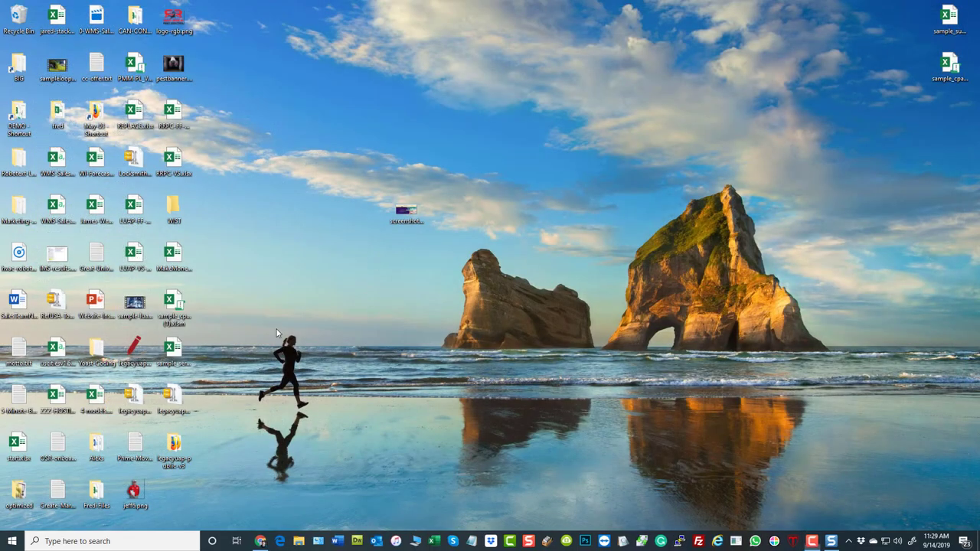
mouse_move(174, 442)
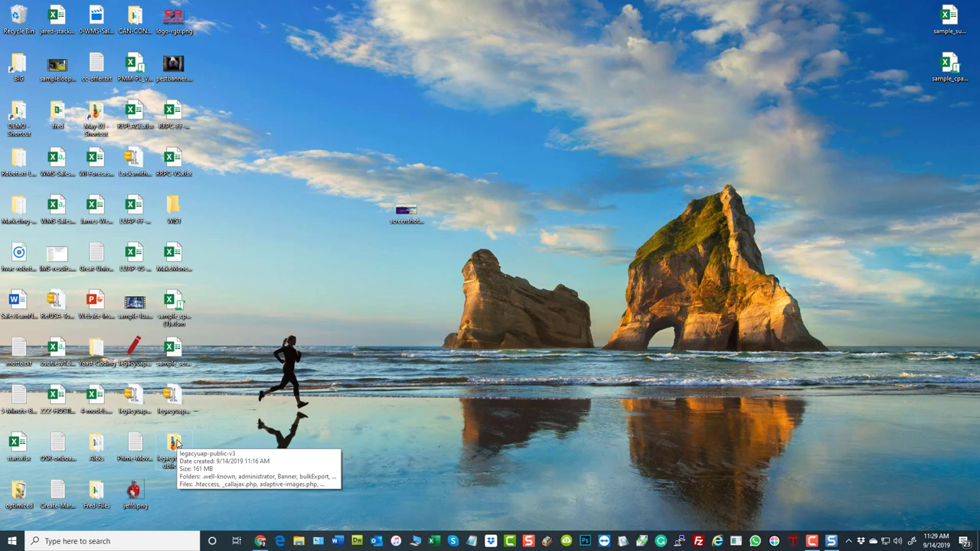
double_click(175, 442)
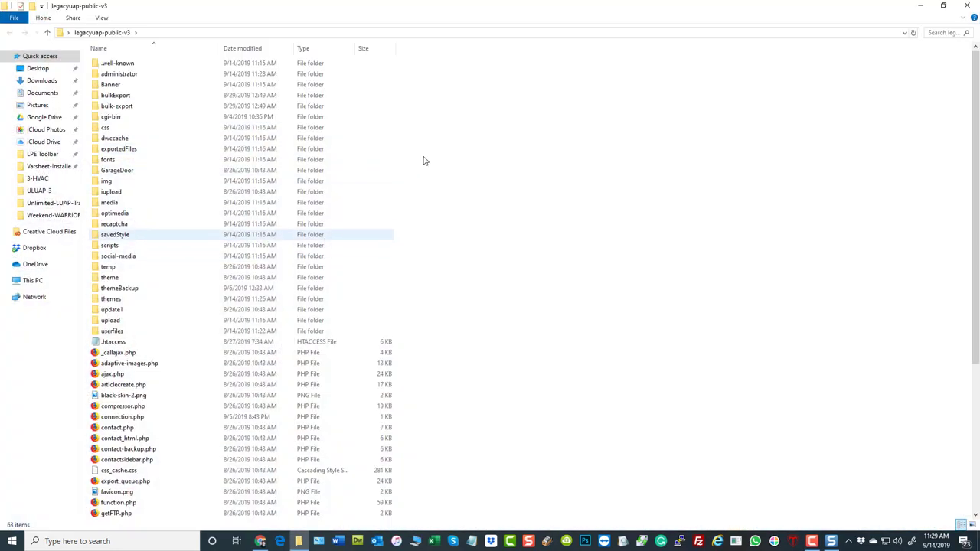
key(ctrl+a)
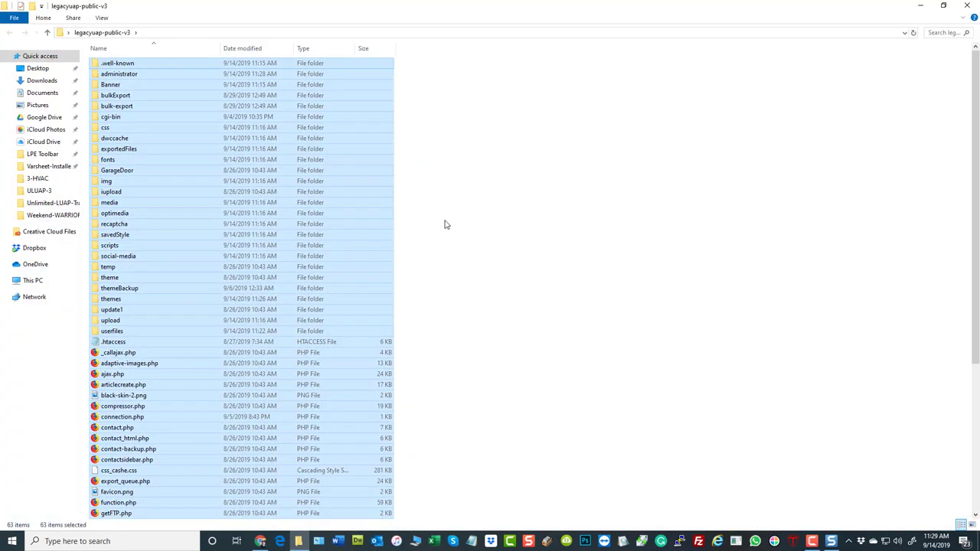
right_click(168, 117)
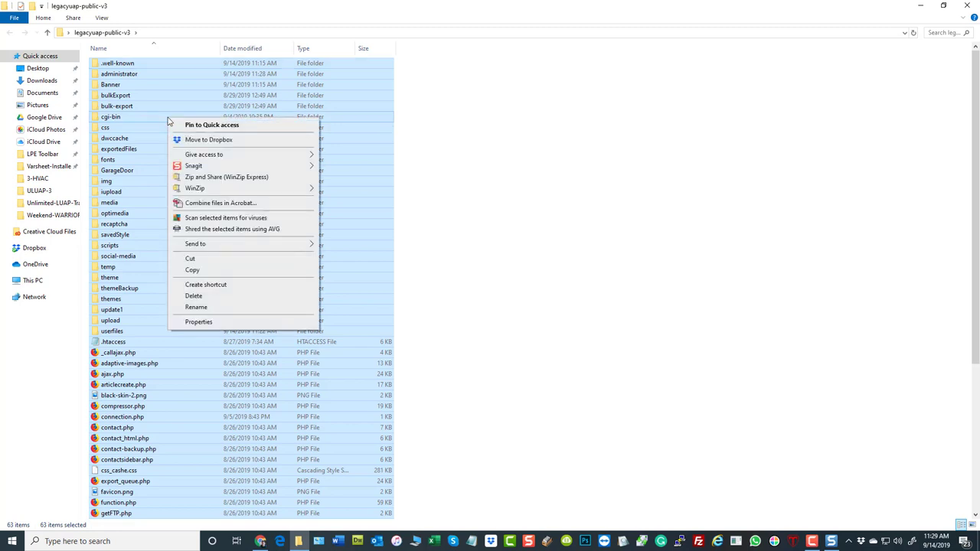
mouse_move(231, 188)
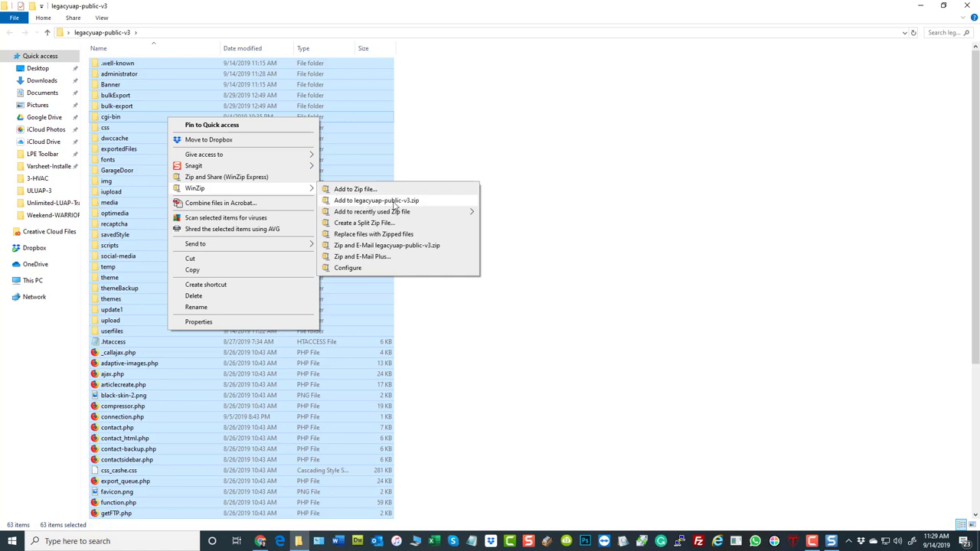
click(395, 202)
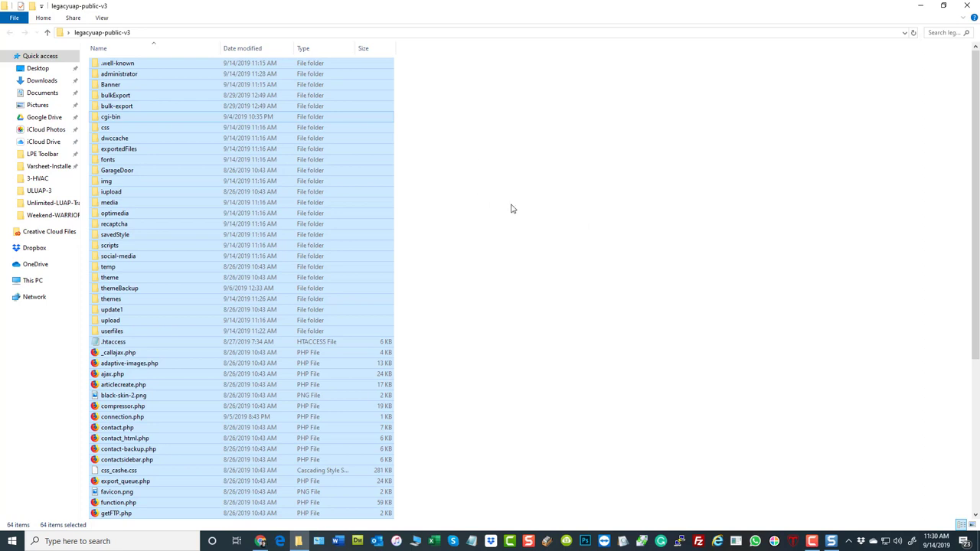
Clear the selection and select the new legacyuap-public-v3.zip archive
click(553, 278)
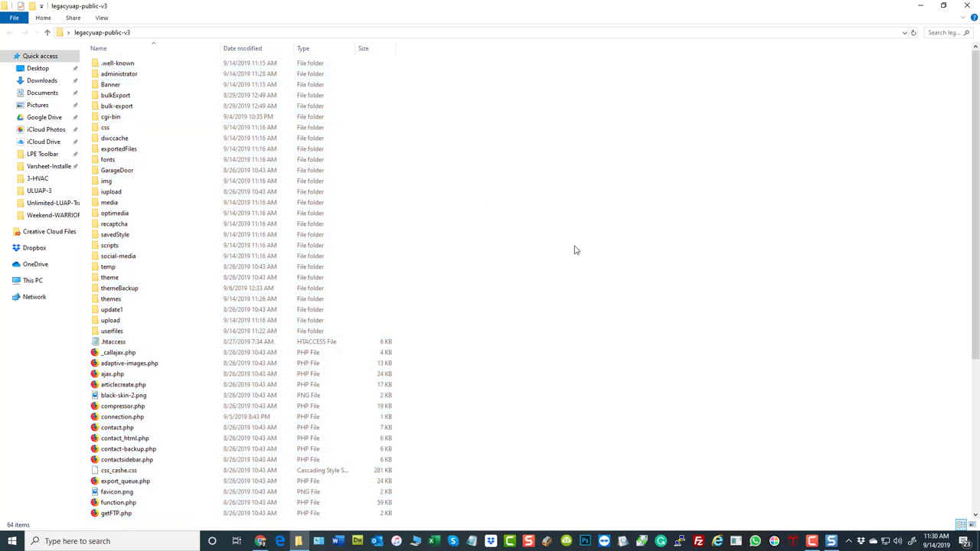
scroll(568, 319, down, 7)
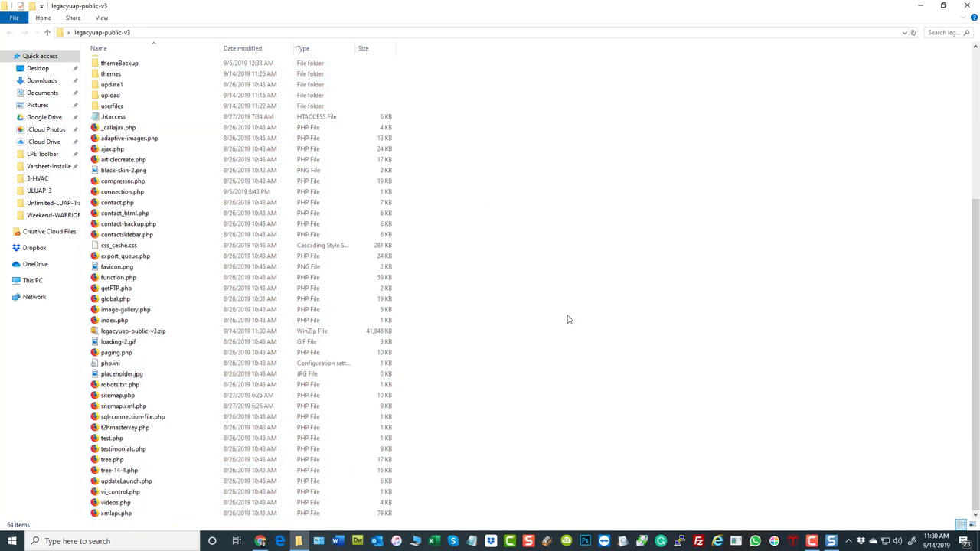
click(137, 331)
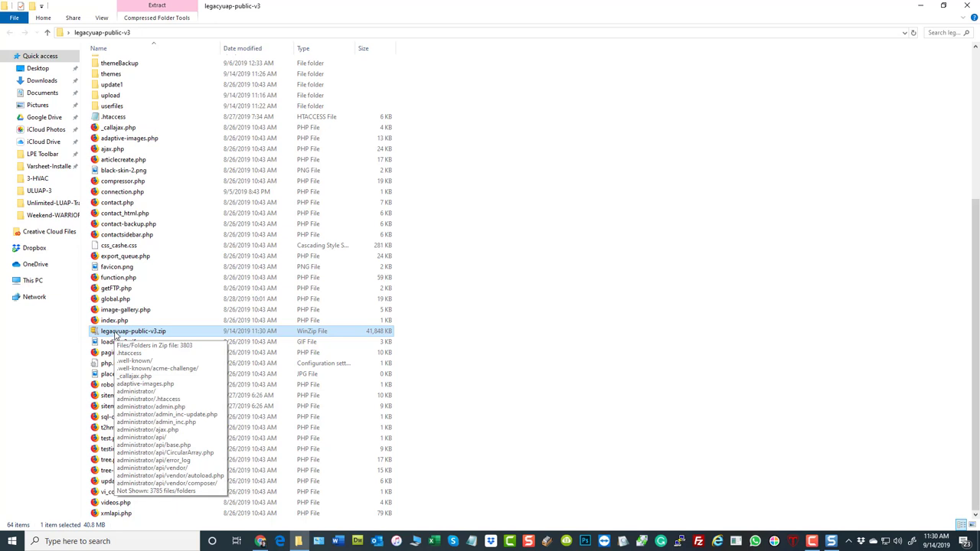
Cut the new zip from the folder and delete the old legacyuap zip from the desktop
right_click(116, 335)
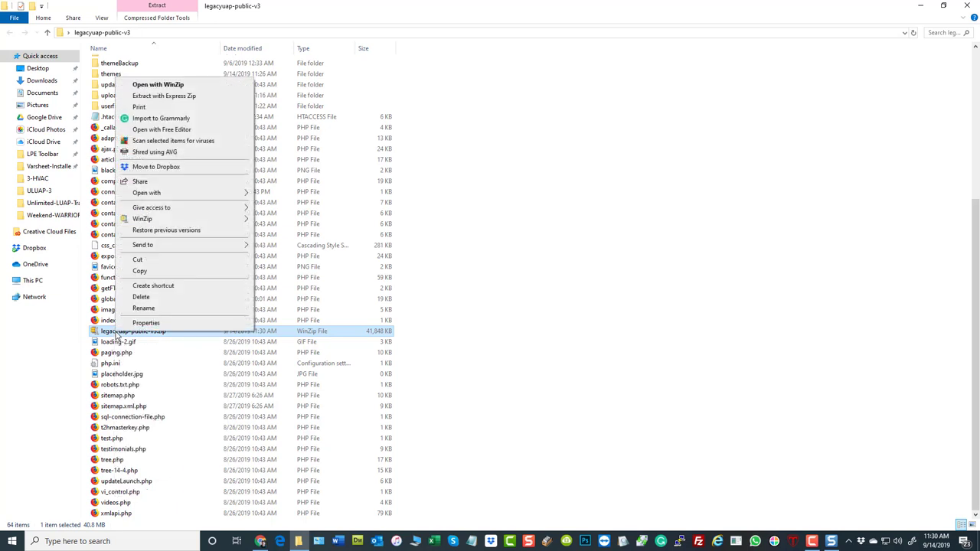
click(157, 260)
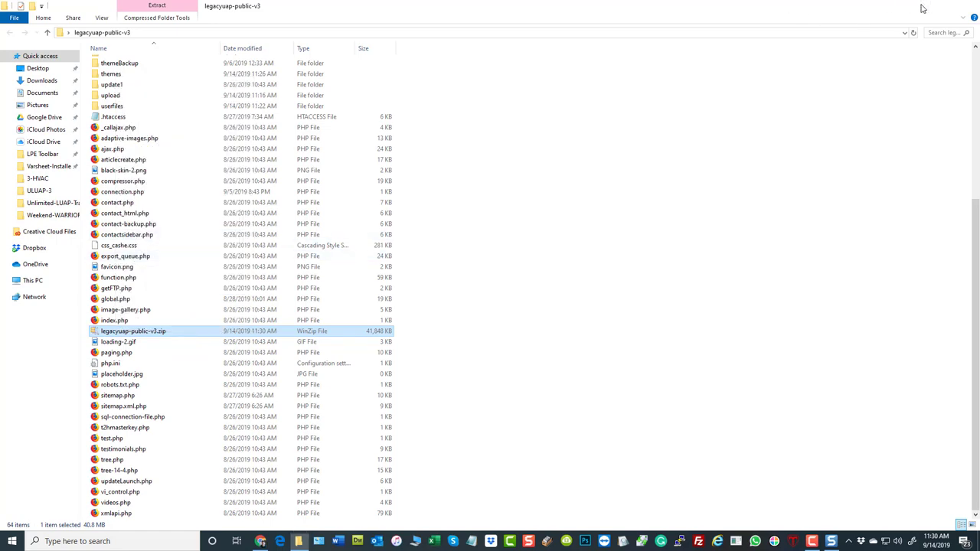
click(922, 8)
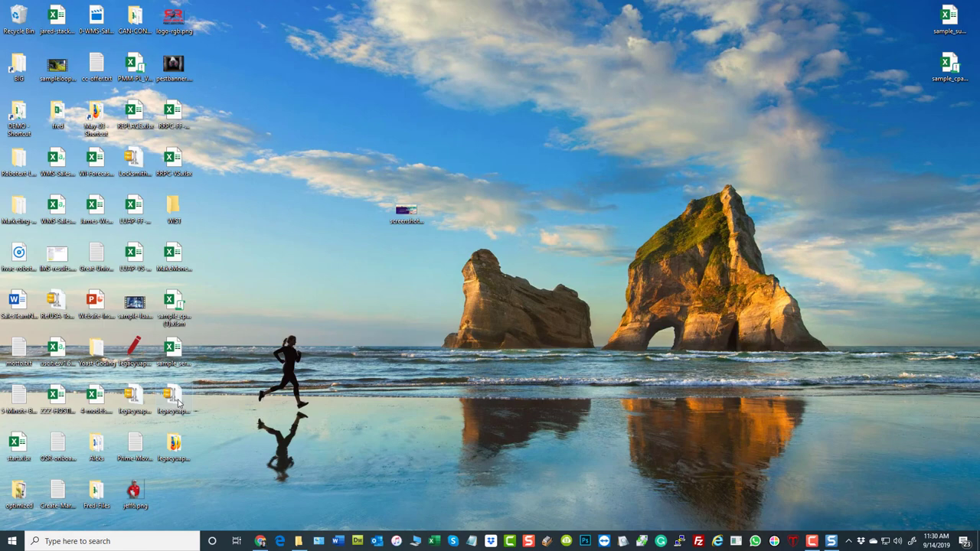
double_click(175, 450)
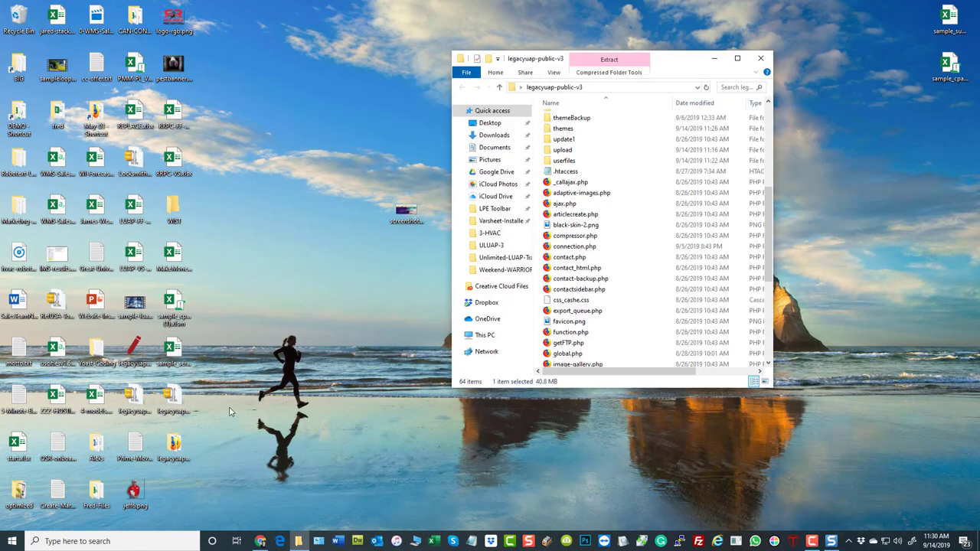
right_click(172, 395)
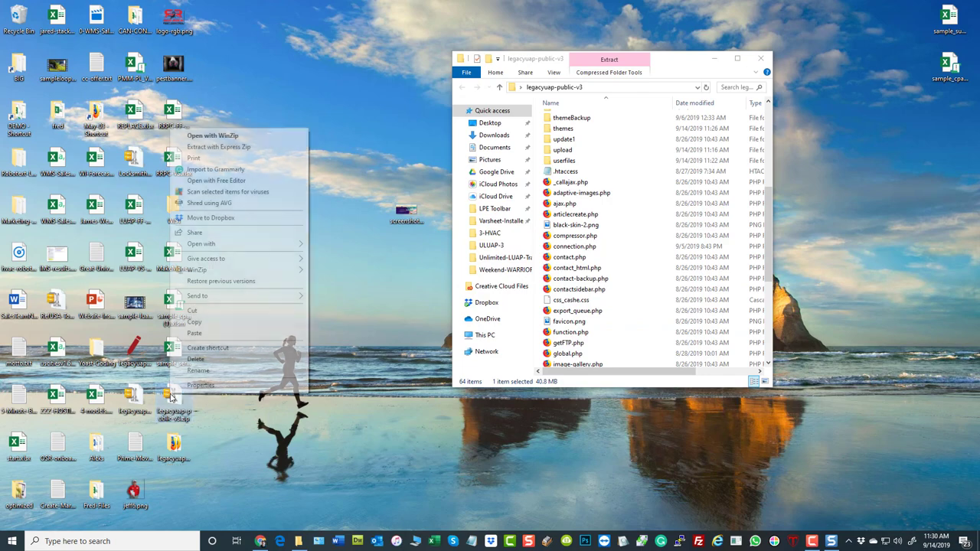
click(229, 358)
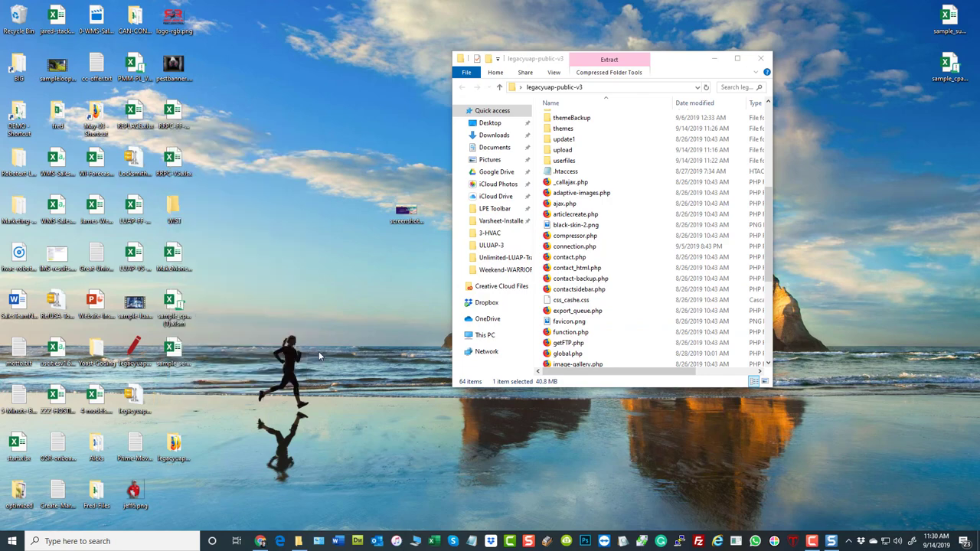
Move the new zip onto the desktop and name it legacyuap-public-v3.zip
scroll(612, 283, down, 6)
drag(599, 184, 252, 405)
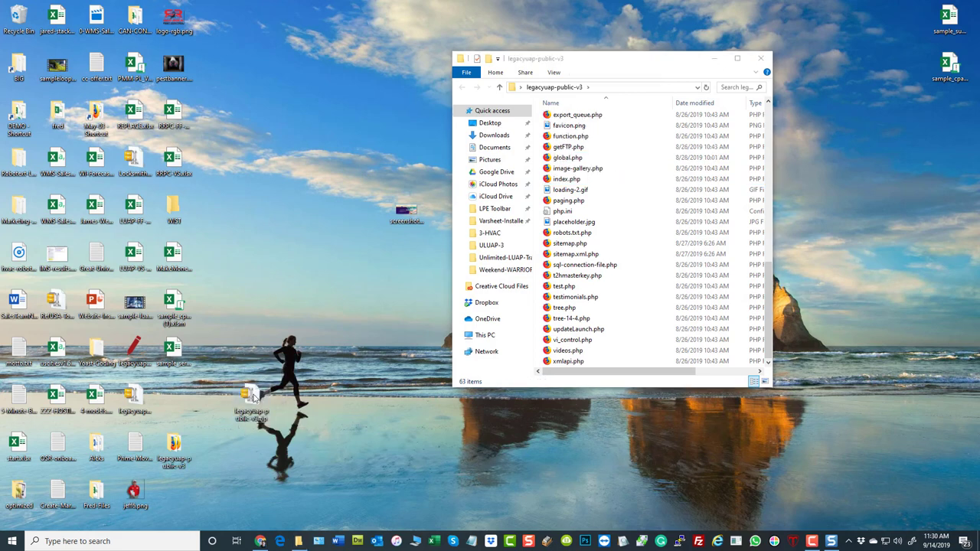
click(760, 58)
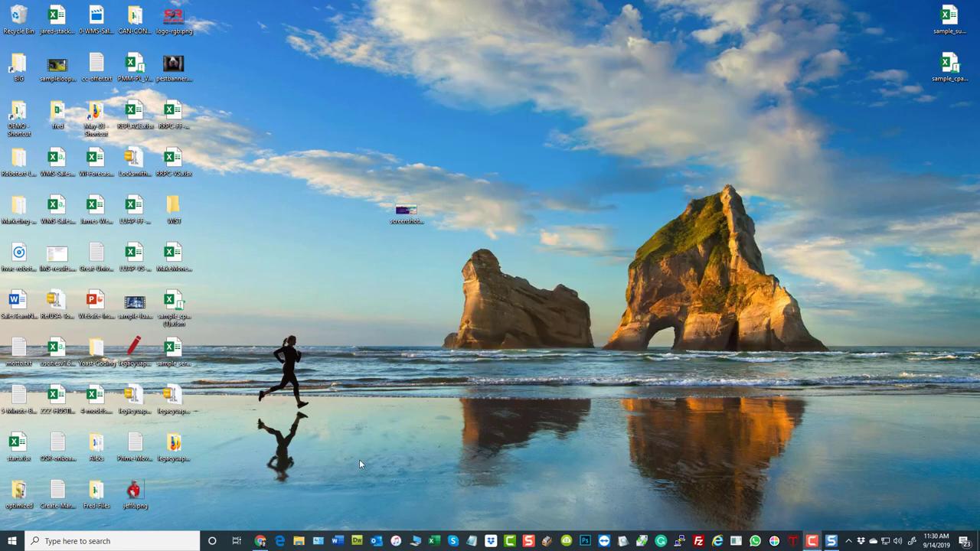
right_click(175, 395)
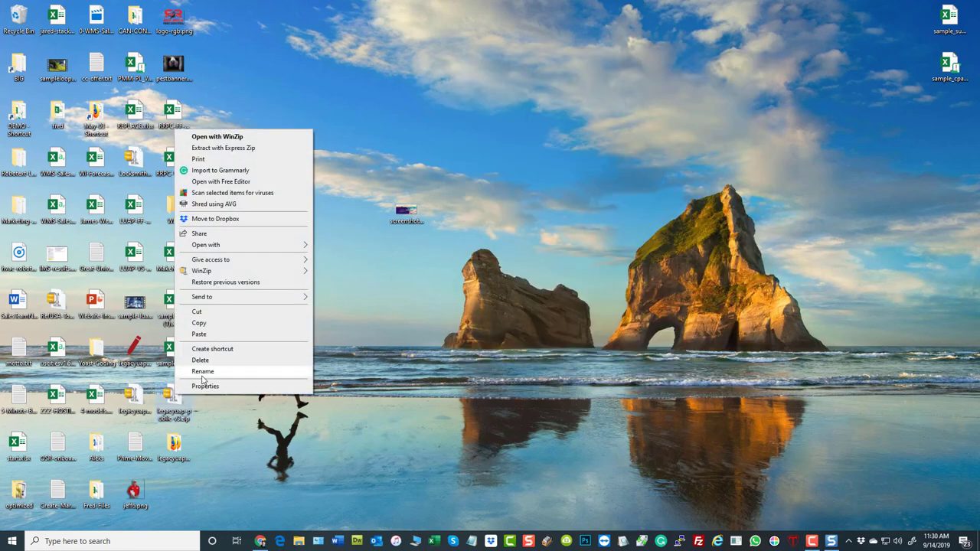
click(203, 376)
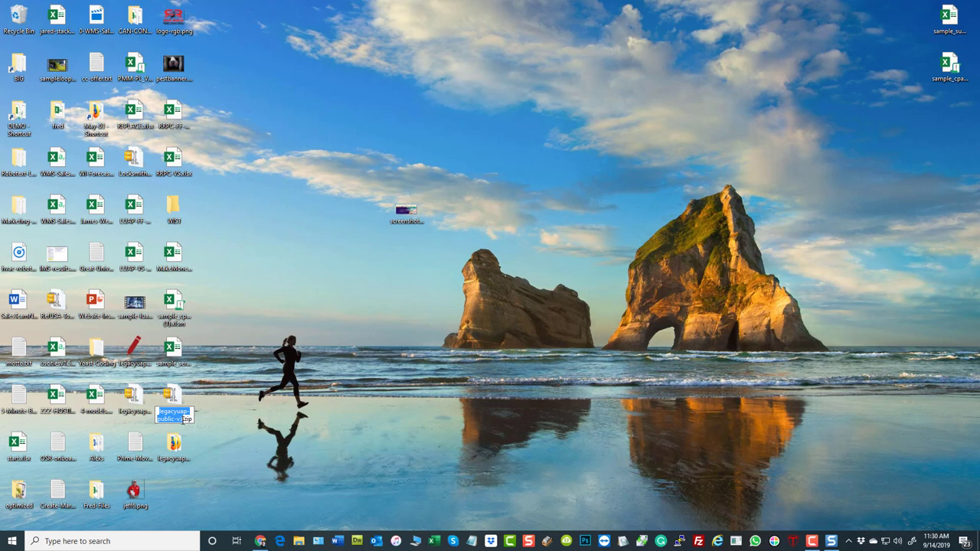
click(262, 315)
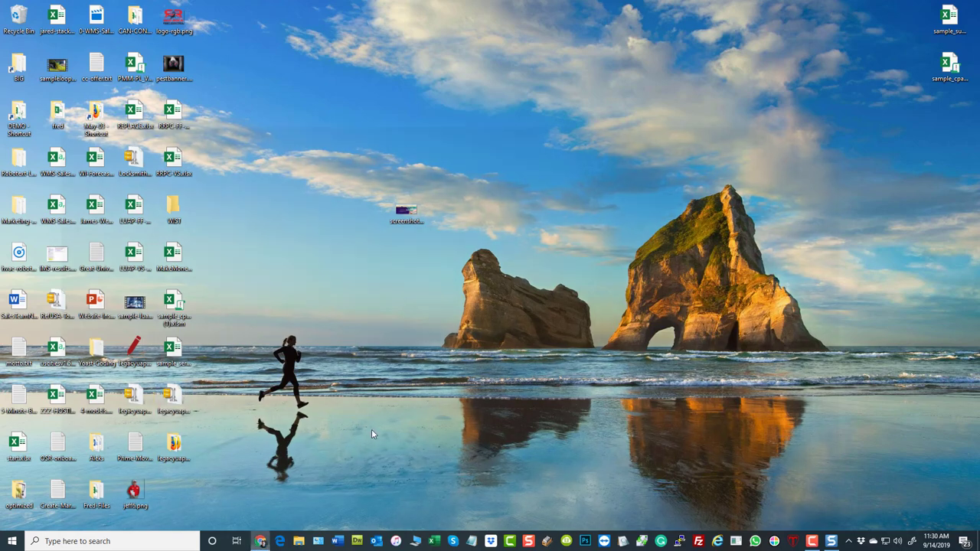
key(alt+Tab)
Reload Manage Repository and delete the existing legacyuap-public-v3.zip from the repository
click(53, 8)
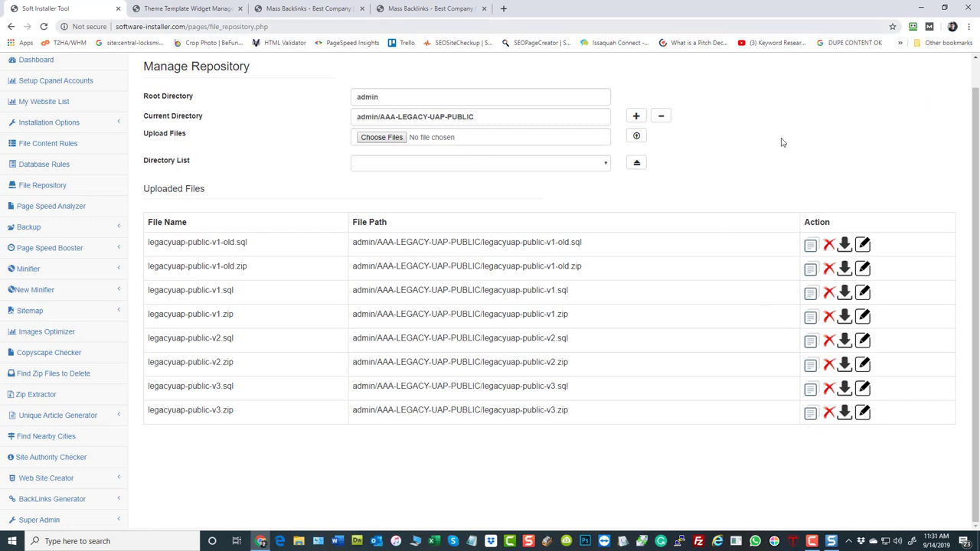
key(F5)
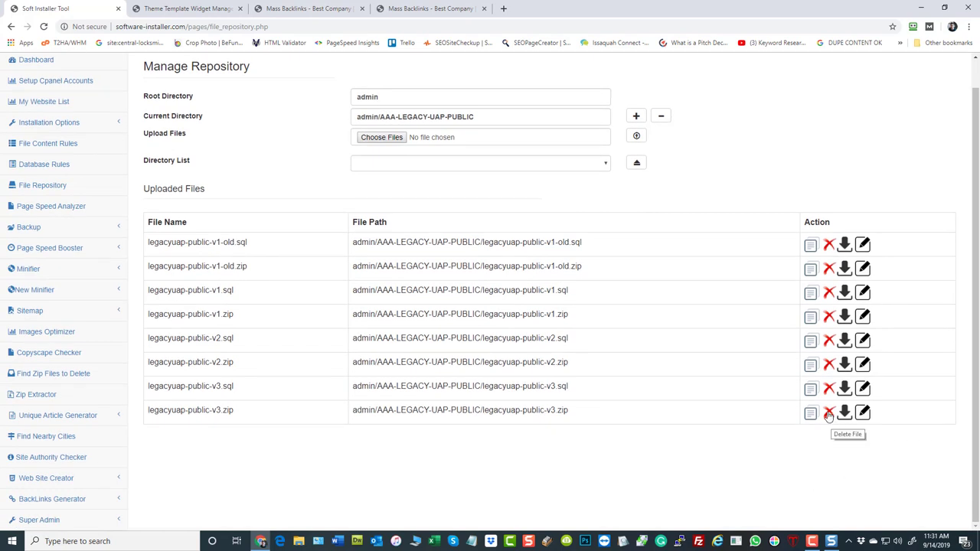
click(828, 414)
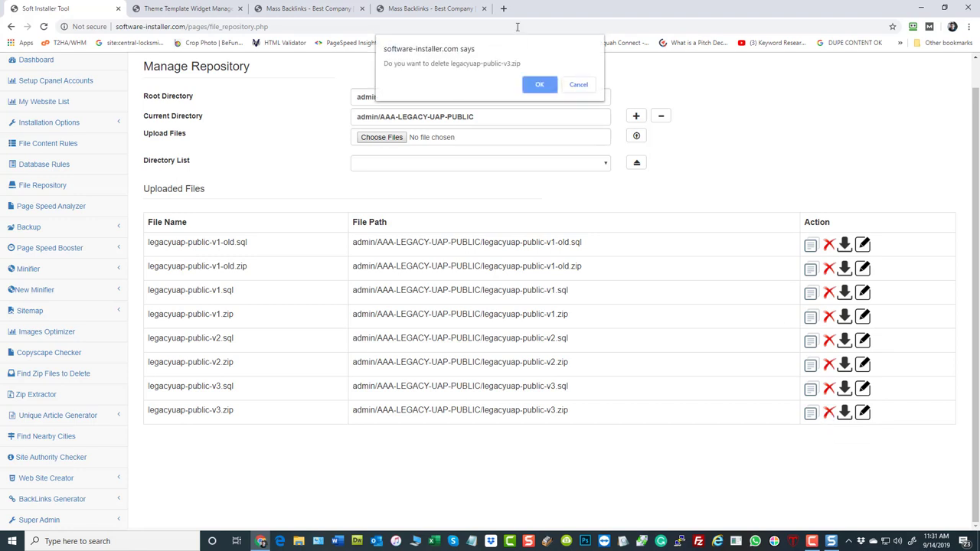
click(546, 90)
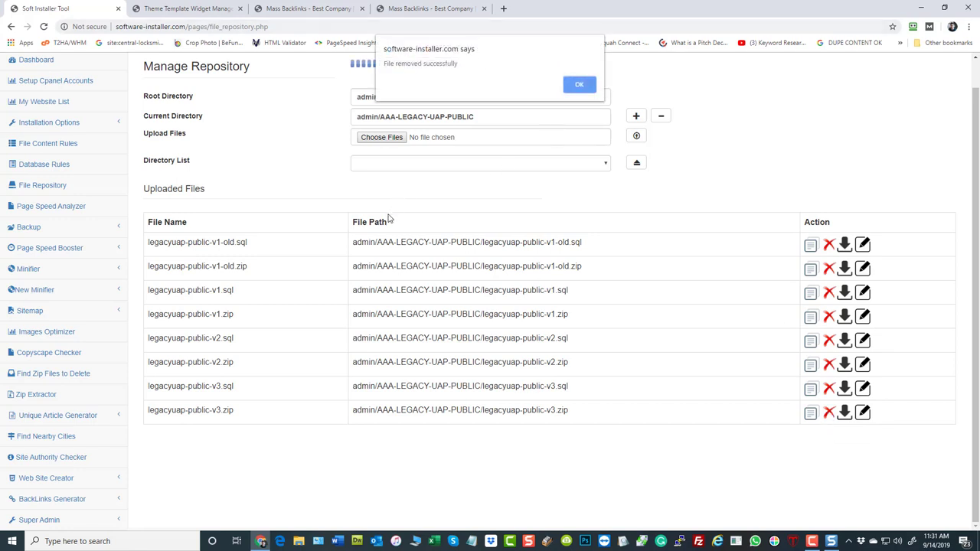
click(580, 85)
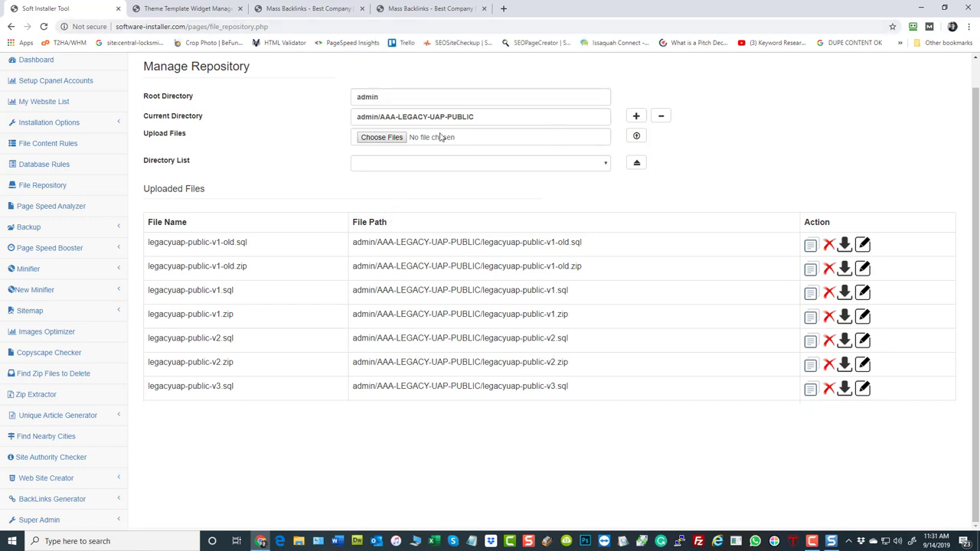
Choose legacyuap-public-v3.zip from the Desktop and upload it to the repository
click(380, 138)
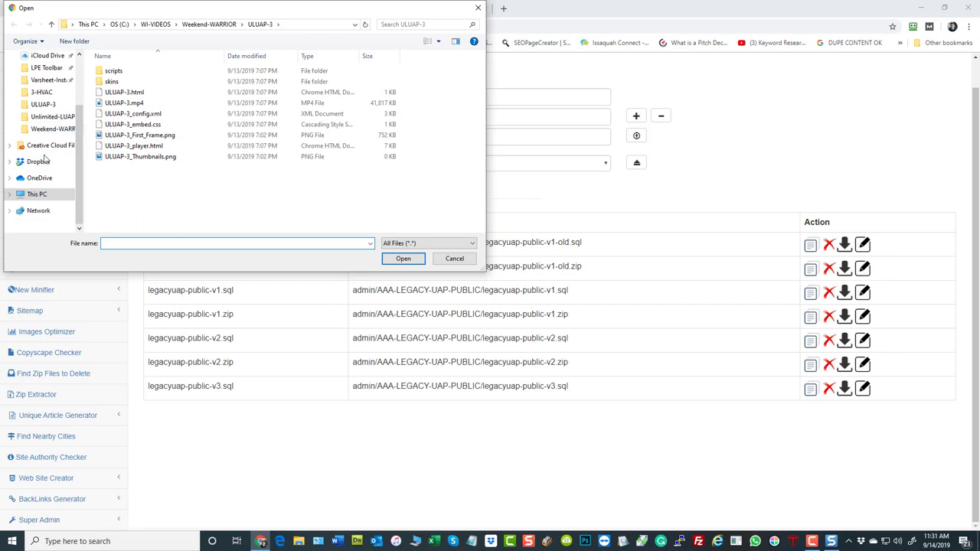
scroll(56, 88, up, 3)
click(42, 76)
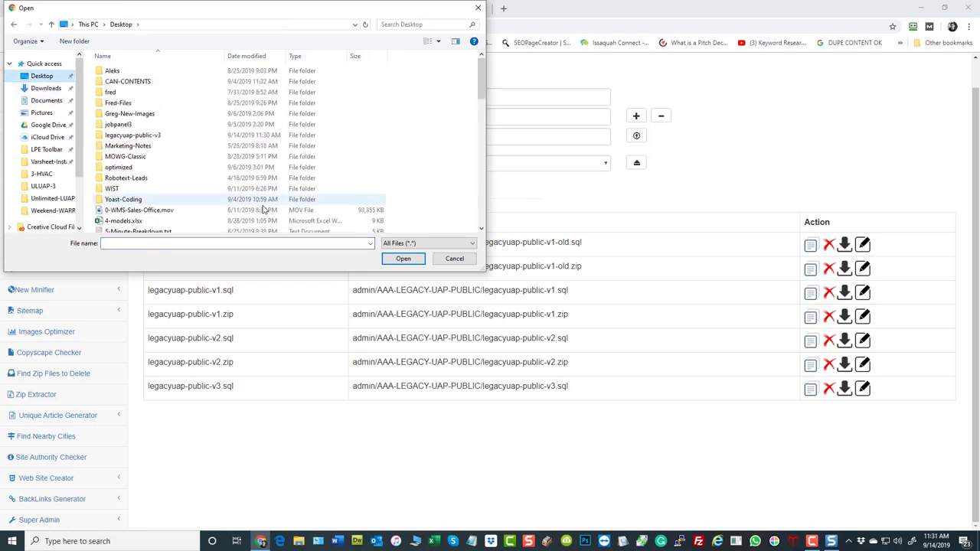
scroll(306, 170, down, 5)
scroll(175, 147, down, 4)
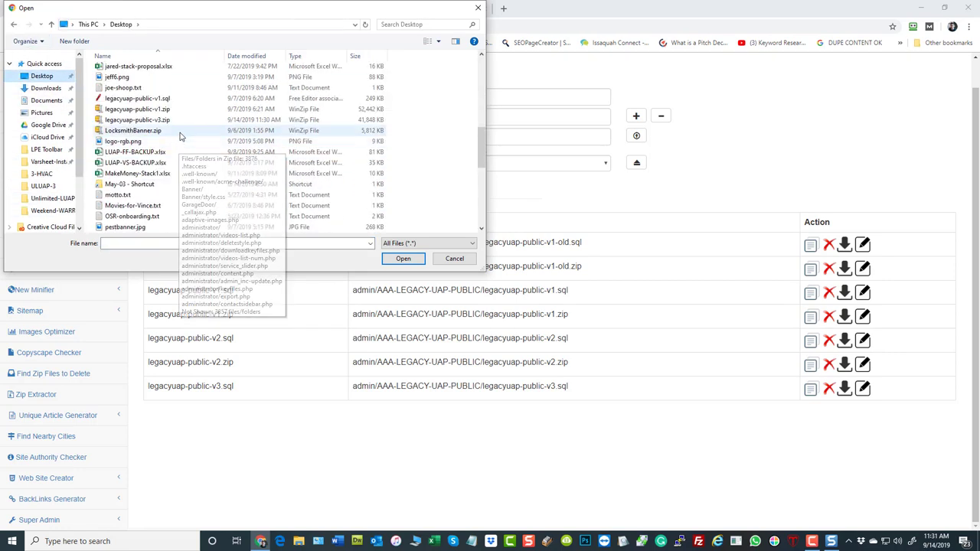
click(156, 120)
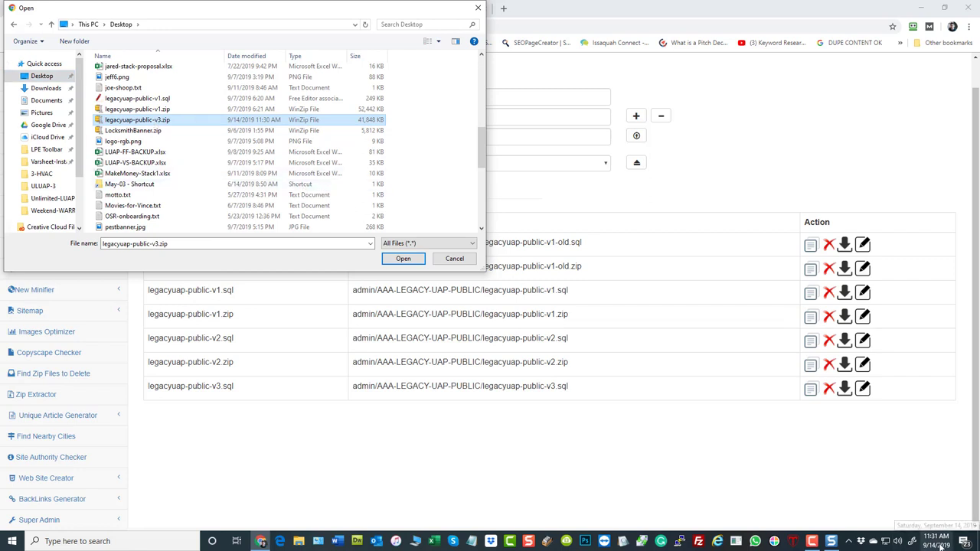
click(403, 259)
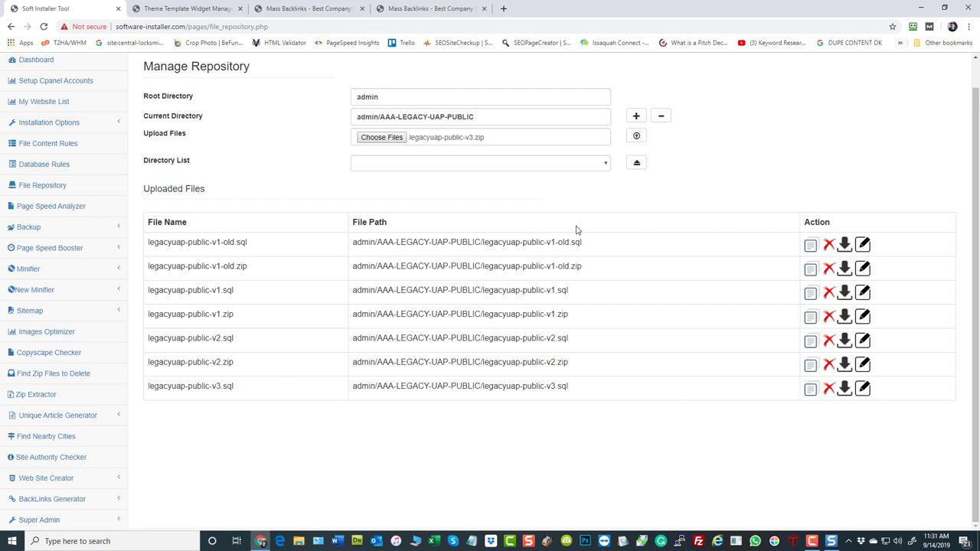
click(460, 166)
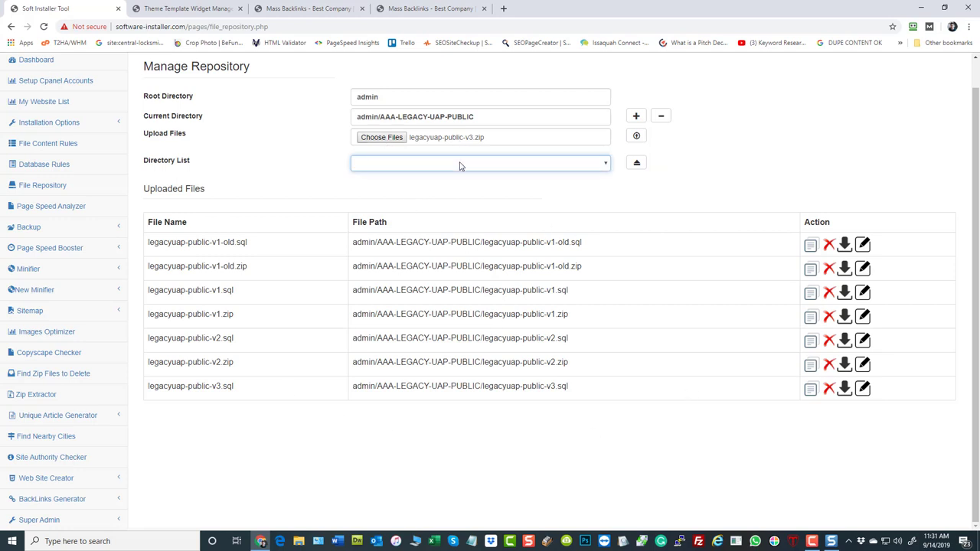
click(636, 137)
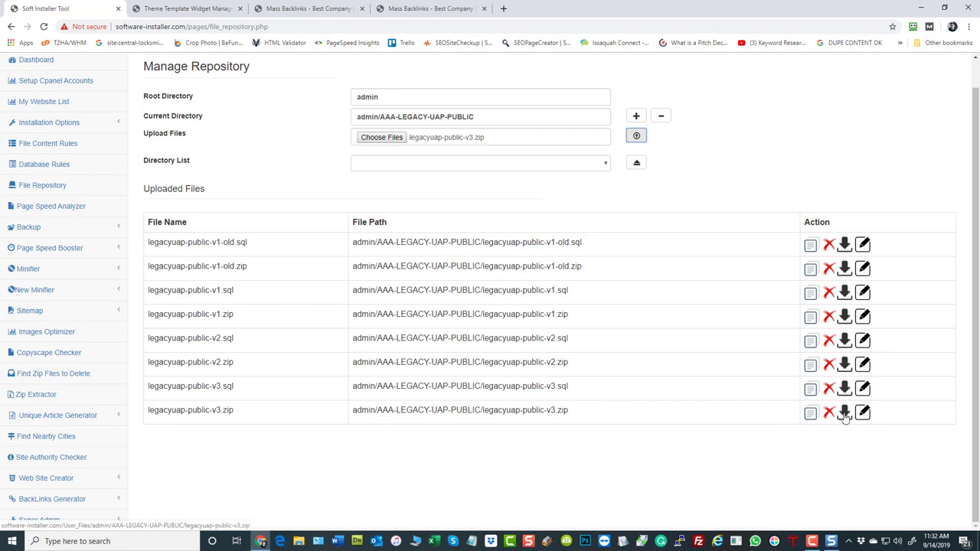
Unzip legacyuap-public-v3.zip to its own desktop folder with WinZip and maximize the window
click(921, 8)
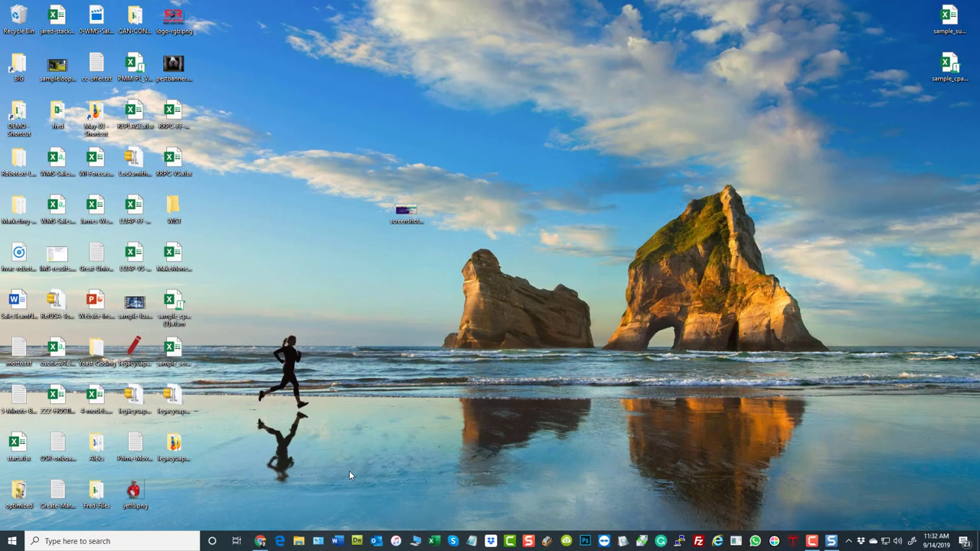
right_click(181, 404)
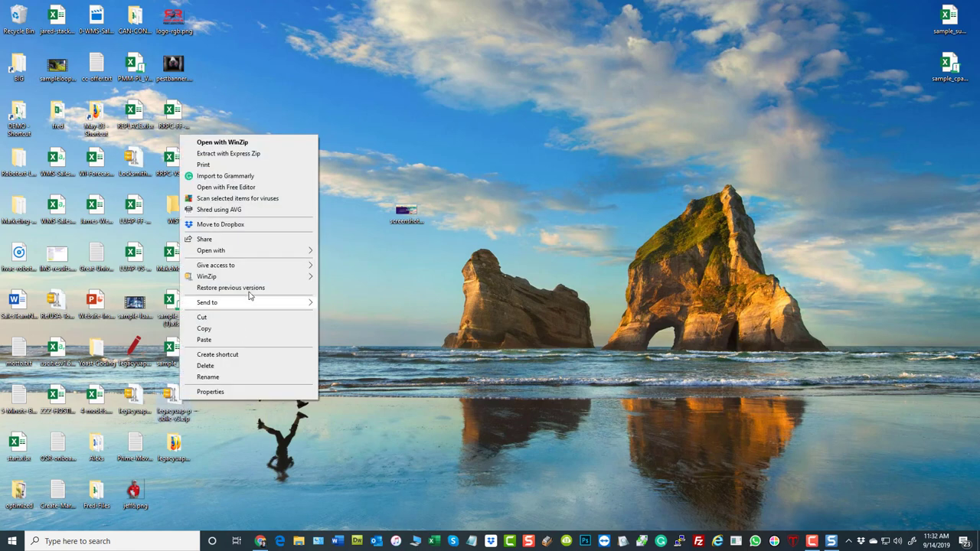
mouse_move(247, 277)
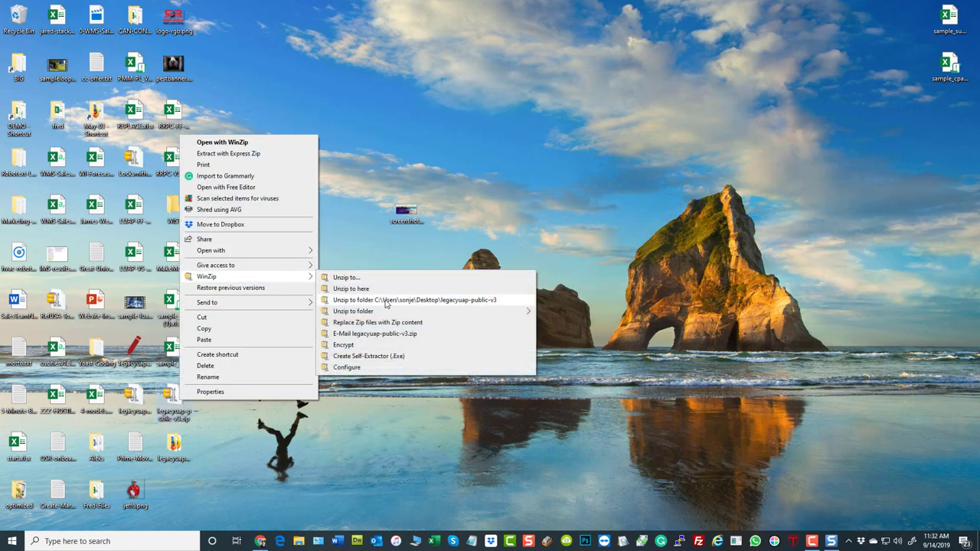
click(467, 300)
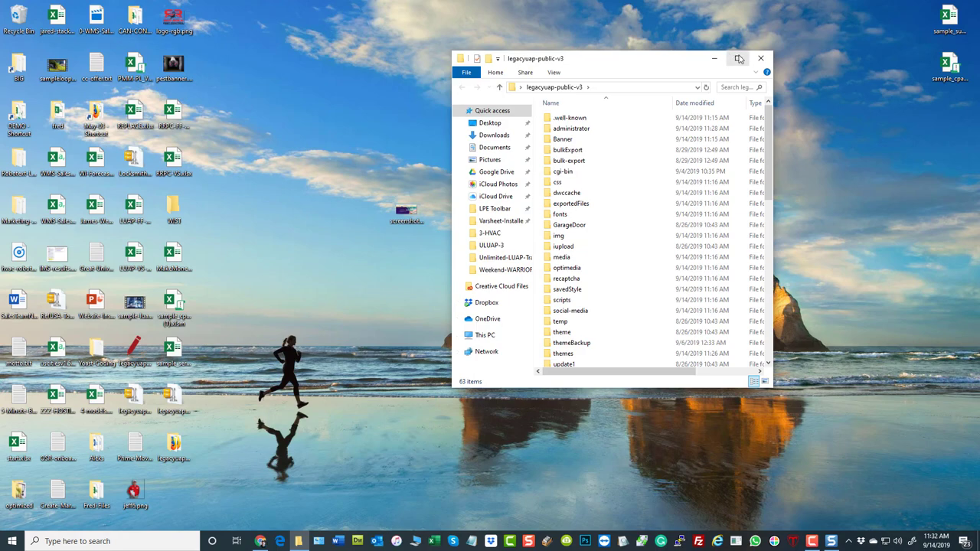
double_click(738, 58)
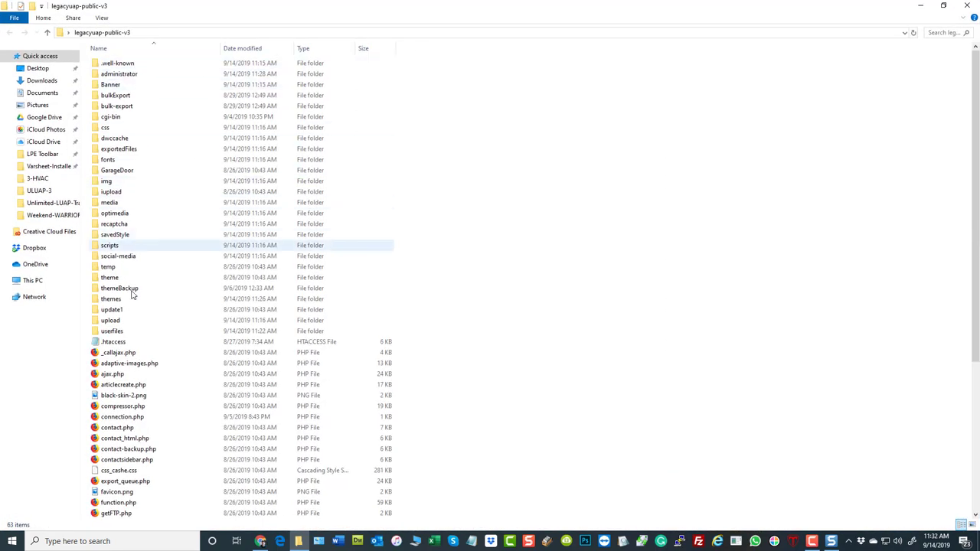
scroll(142, 325, down, 3)
scroll(142, 326, up, 1)
Navigate into userfiles > Banner > files > loopingvideo in the extracted folder
click(100, 233)
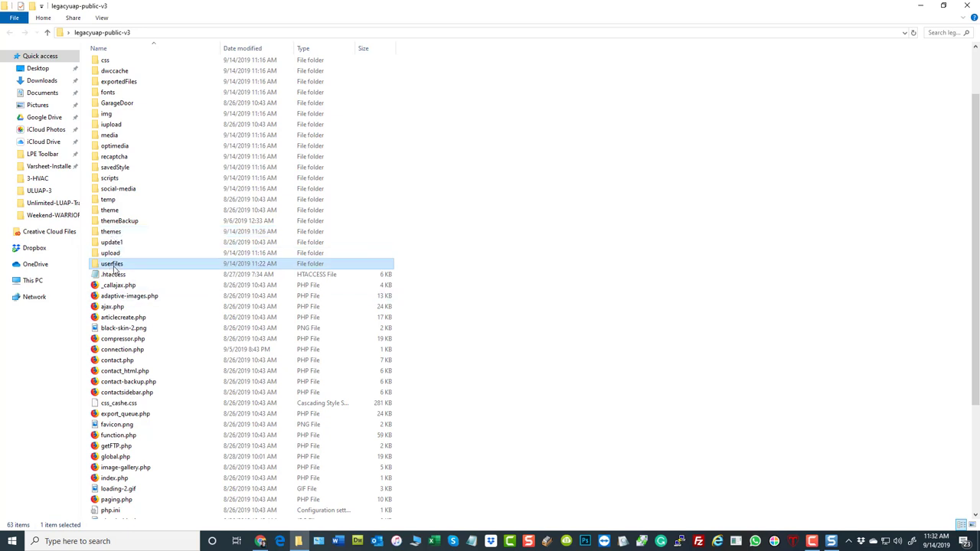
double_click(107, 231)
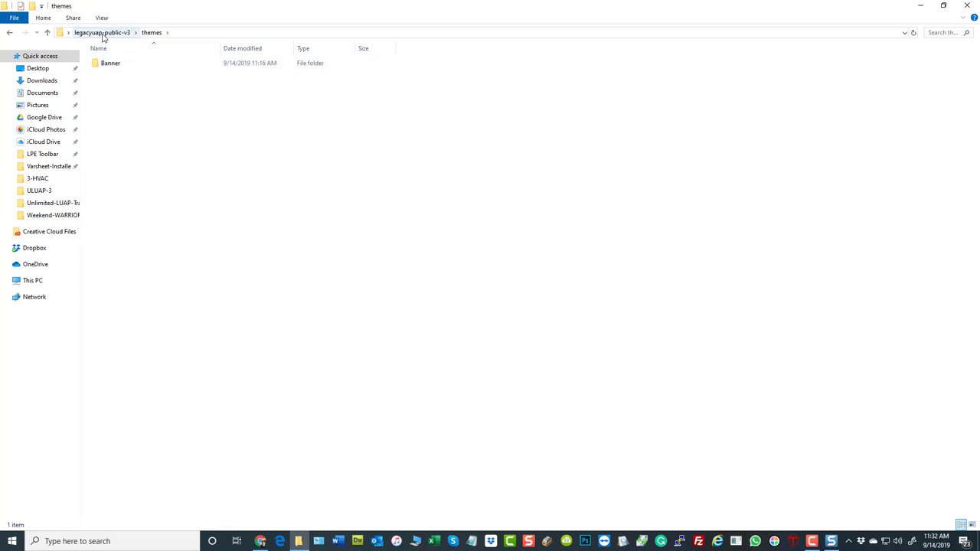
click(104, 34)
click(102, 331)
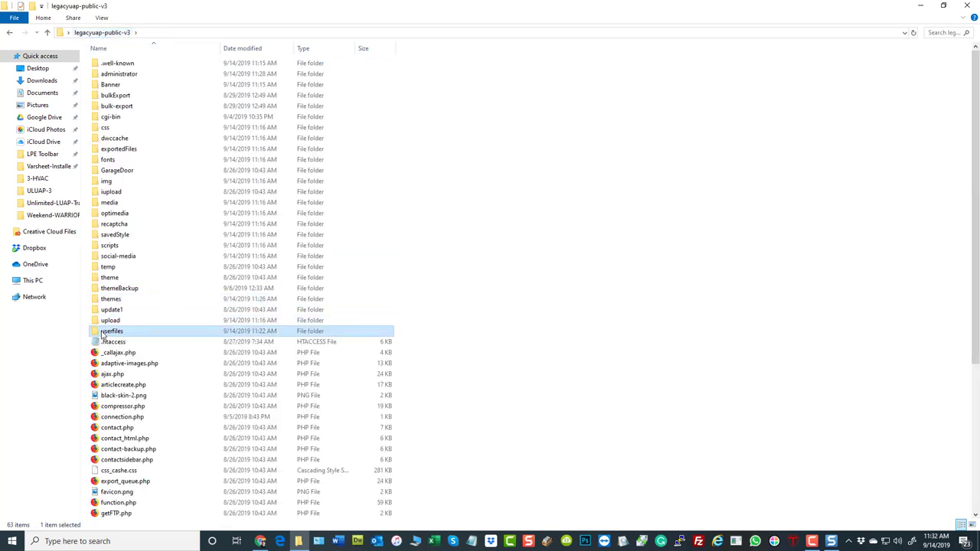
double_click(101, 333)
click(105, 64)
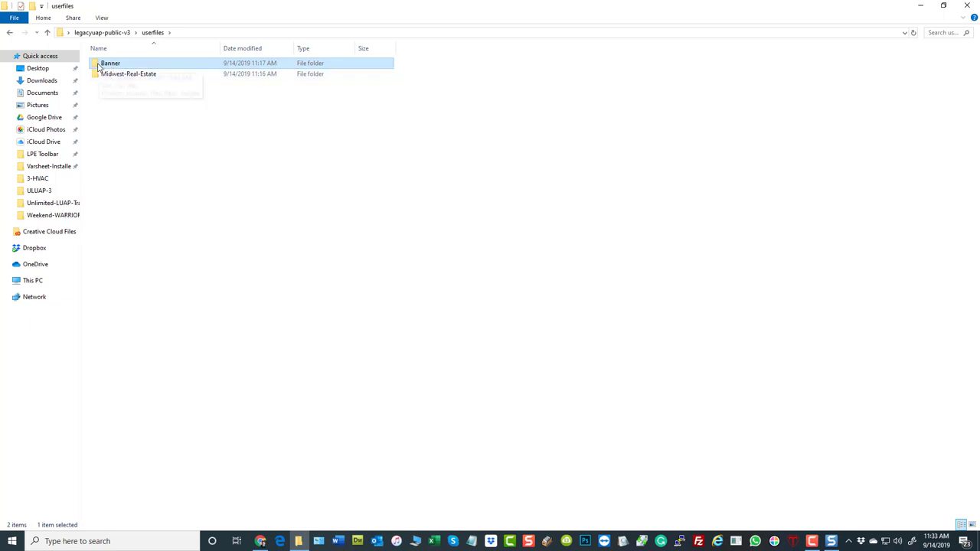
double_click(98, 67)
click(102, 76)
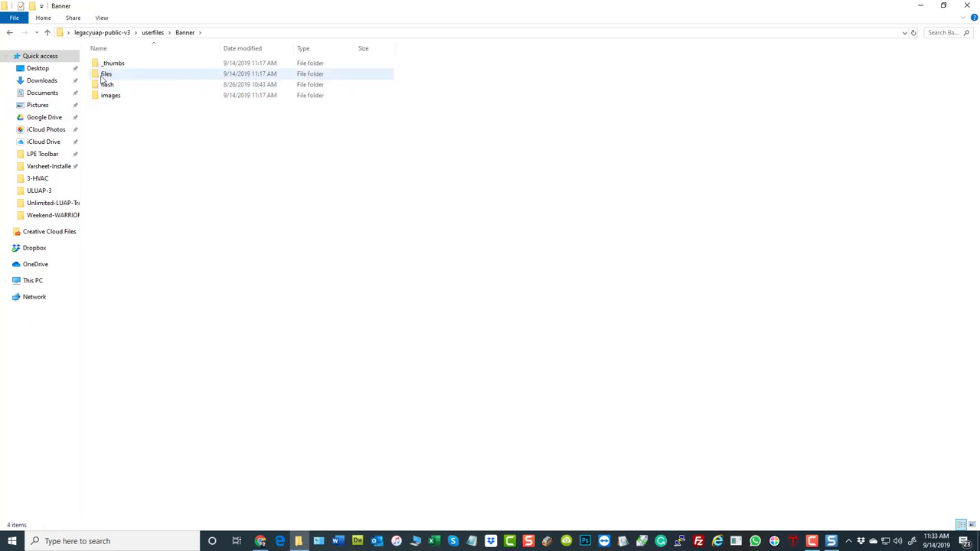
double_click(104, 77)
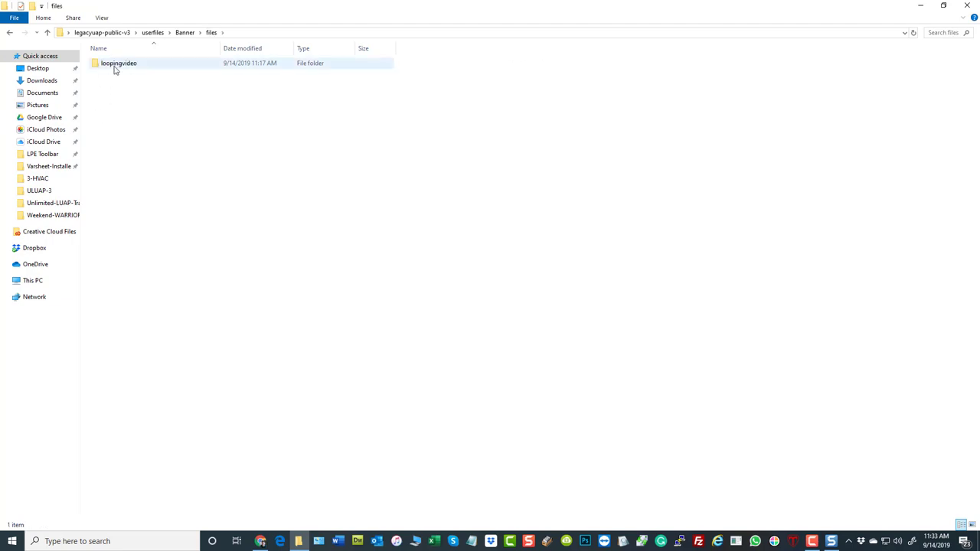
click(115, 66)
double_click(115, 65)
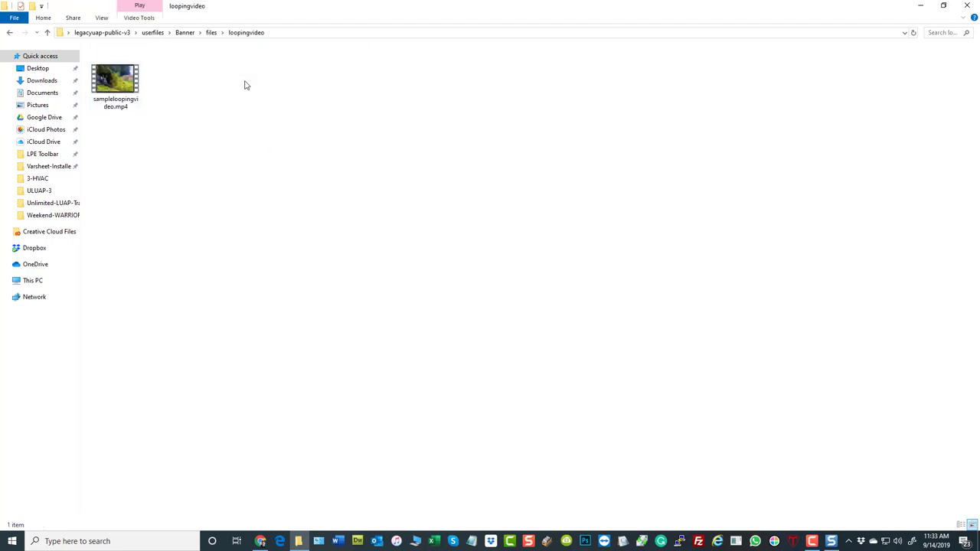
Move sample-luap.mp4 into loopingvideo, then paste a copy of it back onto the desktop
drag(250, 8, 557, 105)
drag(134, 306, 584, 249)
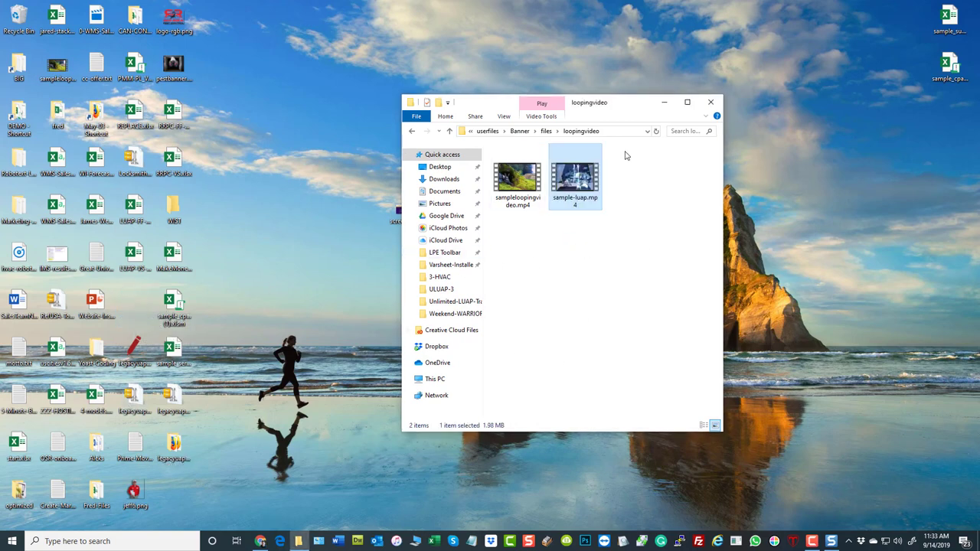
right_click(580, 183)
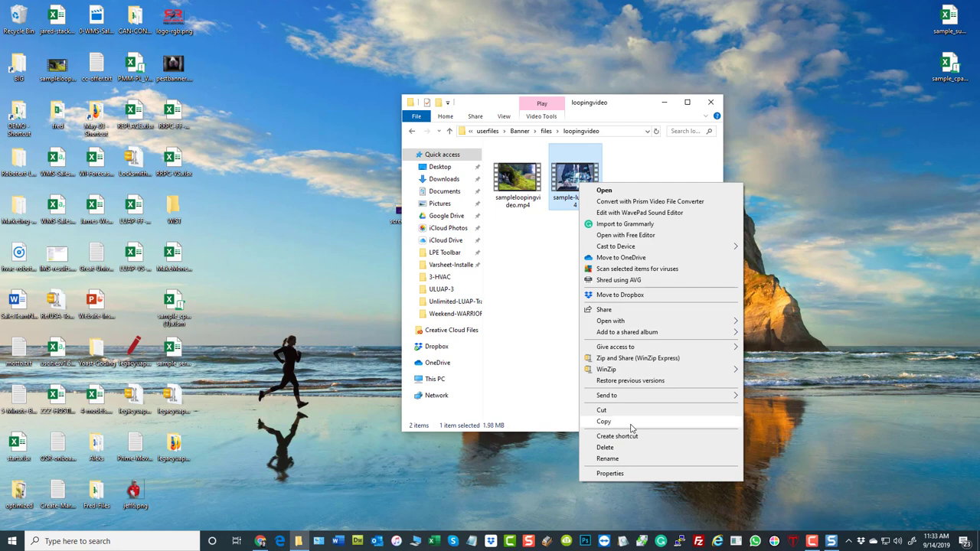
click(605, 419)
right_click(132, 296)
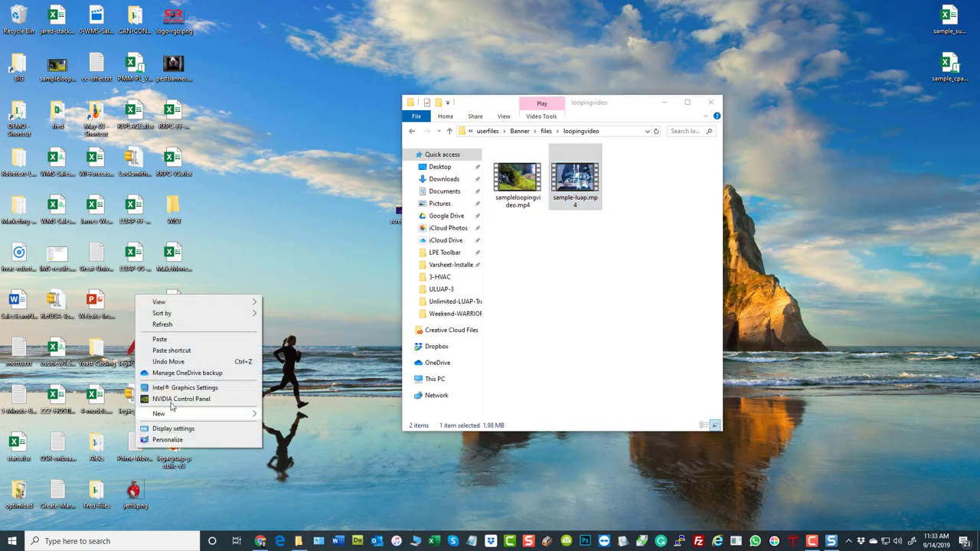
click(183, 341)
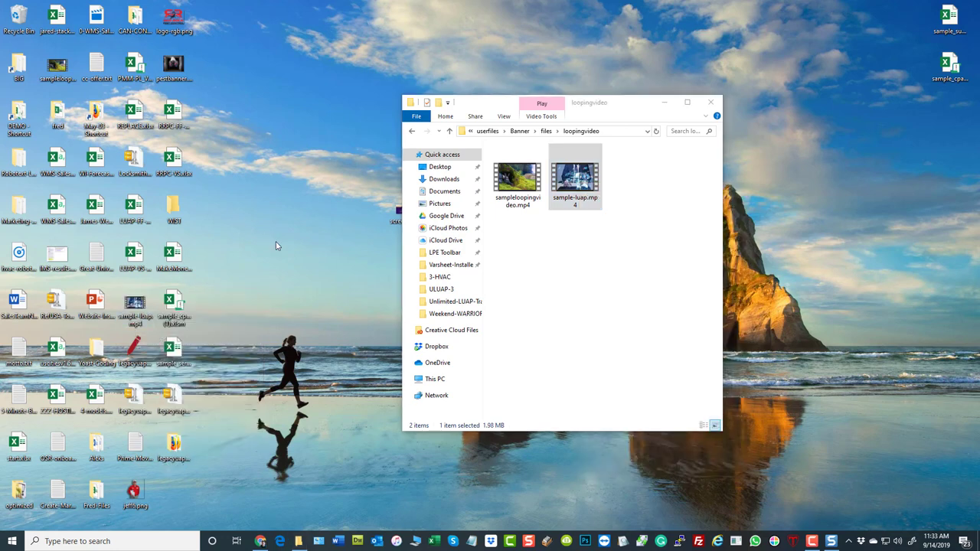
Go up from loopingvideo to Banner and open images > banners to see the 24 images
click(679, 312)
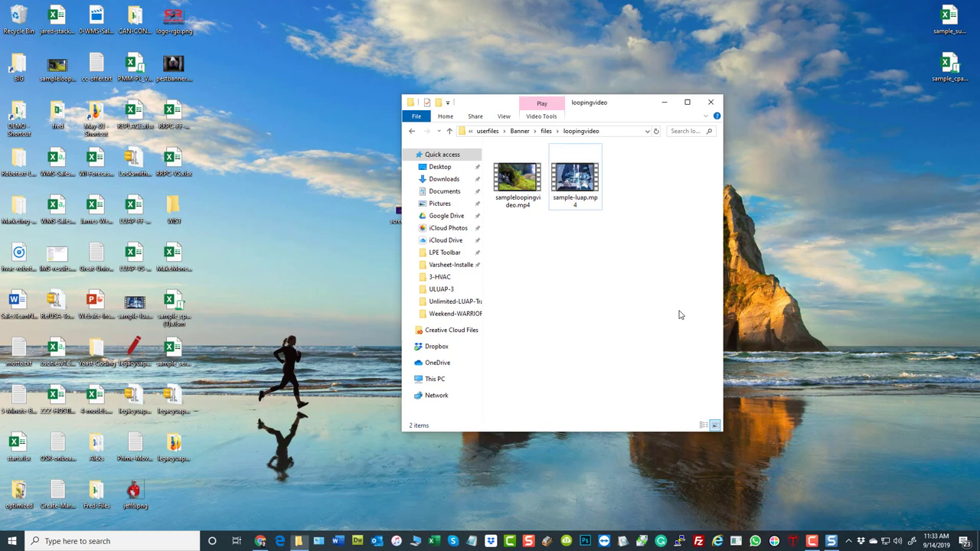
click(546, 131)
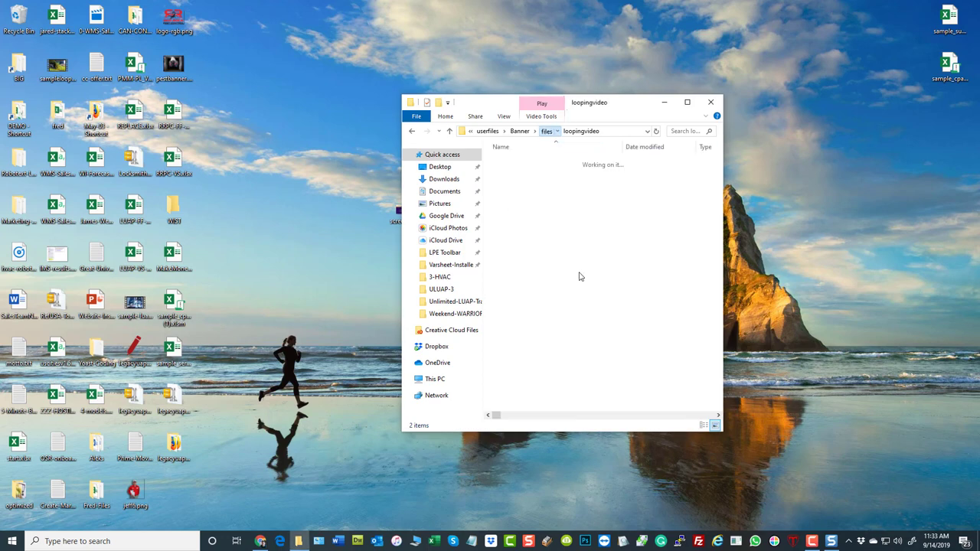
click(519, 130)
double_click(514, 196)
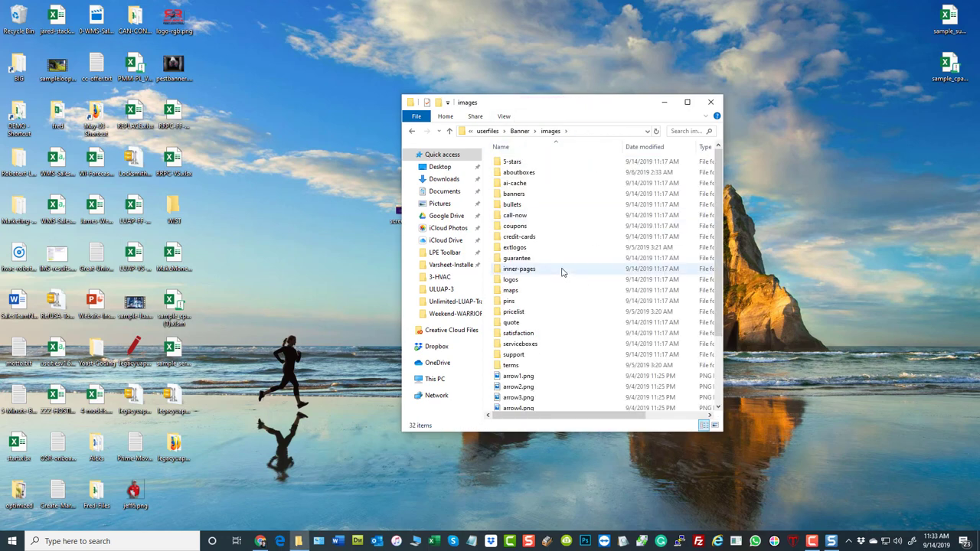
scroll(602, 236, down, 3)
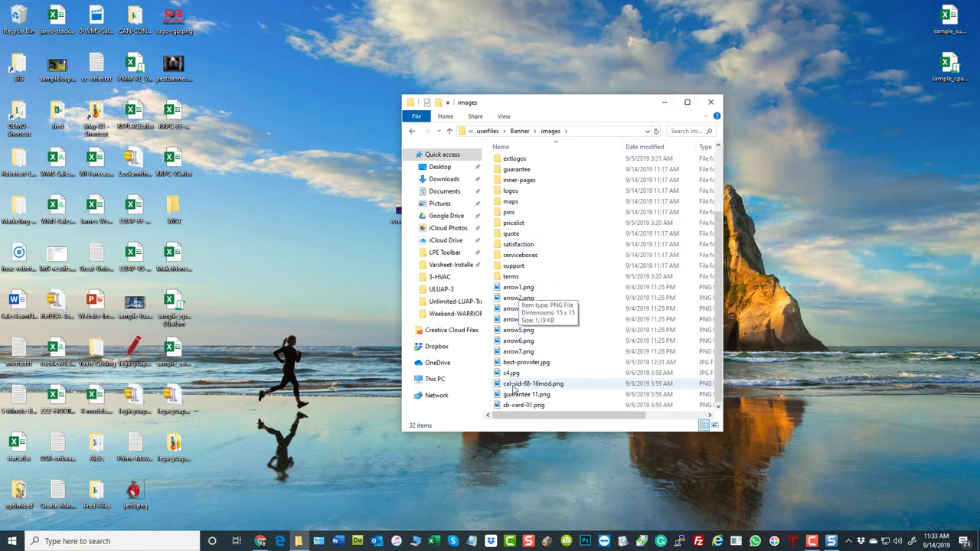
scroll(541, 318, up, 3)
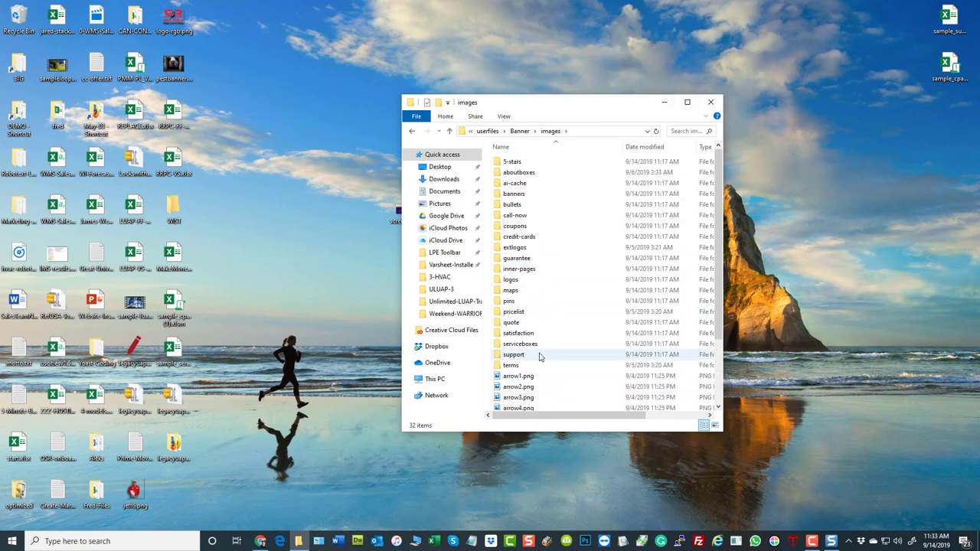
click(505, 196)
double_click(499, 198)
scroll(565, 285, down, 1)
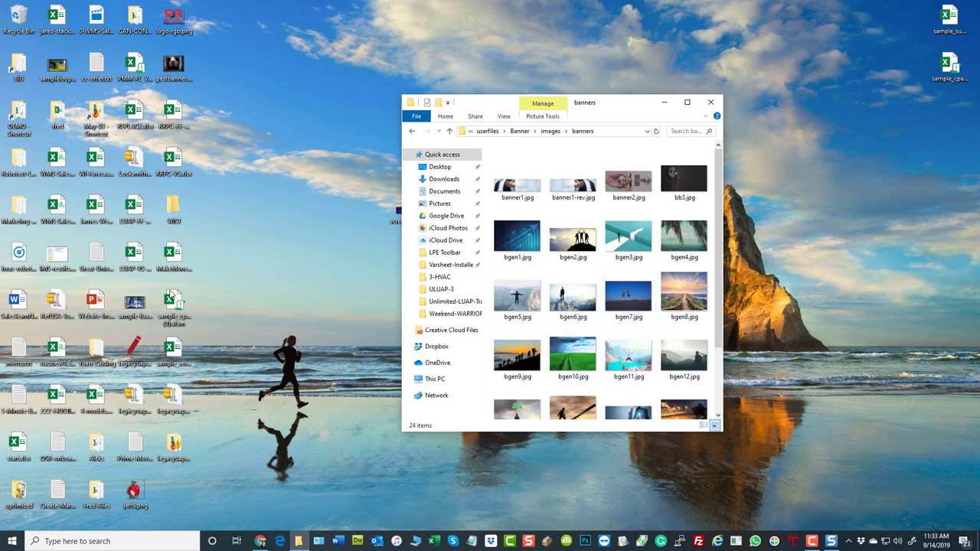
Open LUAP-VS-BACKUP.xlsx in Excel on its client-data-no-geo sheet
click(135, 259)
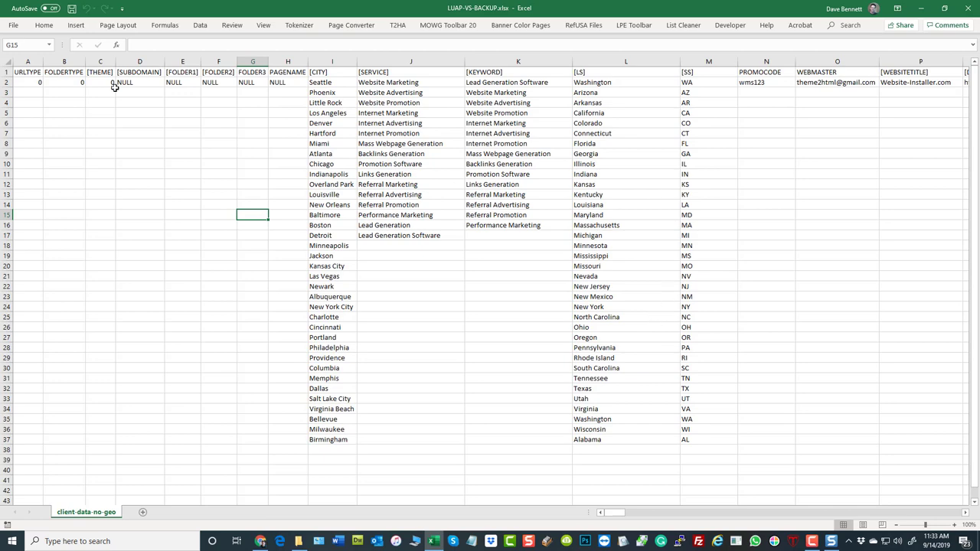
click(151, 131)
Scroll to the banner columns and select the BANNER1, BANNER2 and BANNER3 filename lists
drag(615, 513, 626, 516)
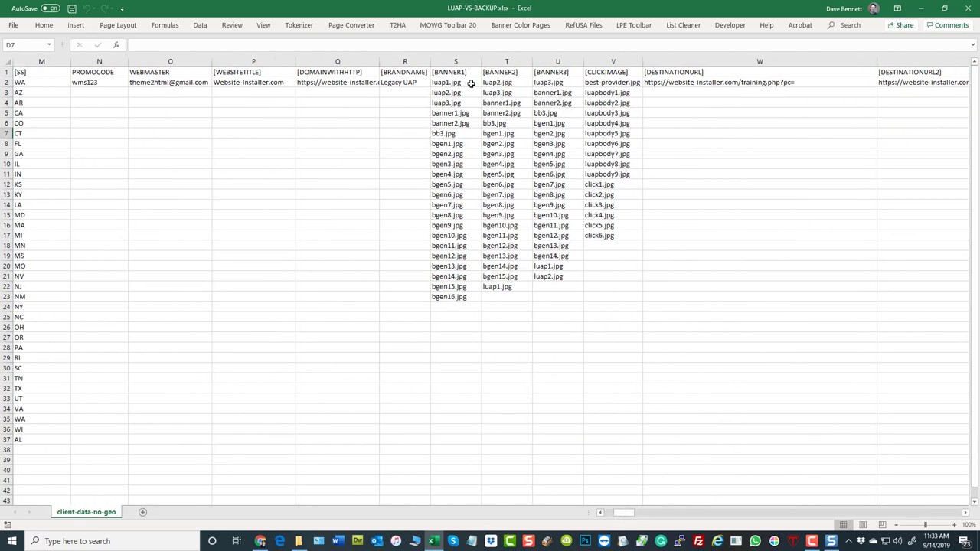
click(450, 74)
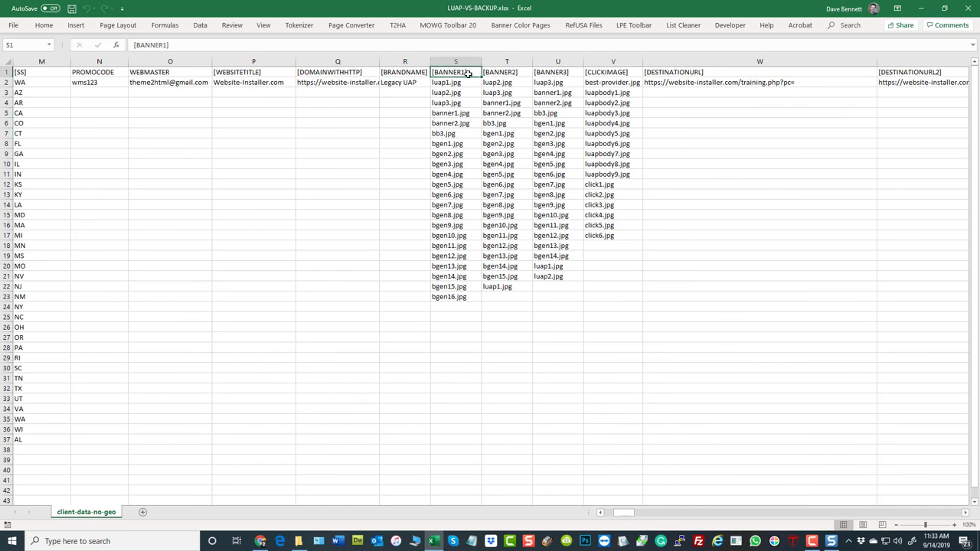
drag(459, 82, 456, 297)
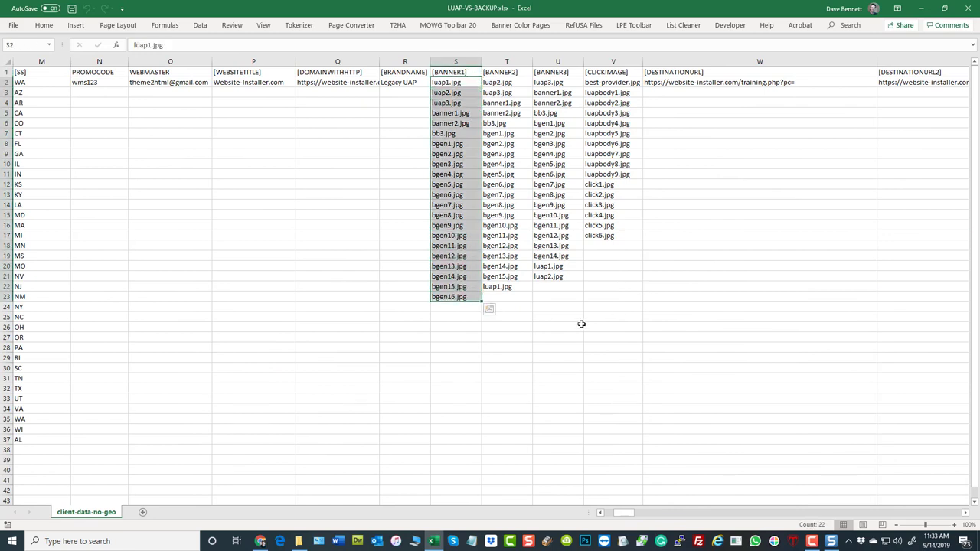
click(523, 72)
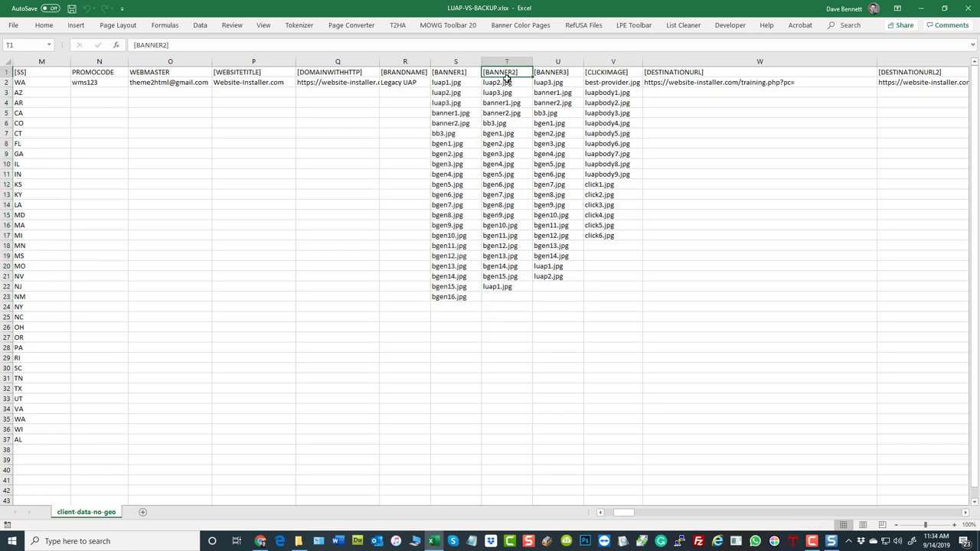
drag(505, 82, 505, 289)
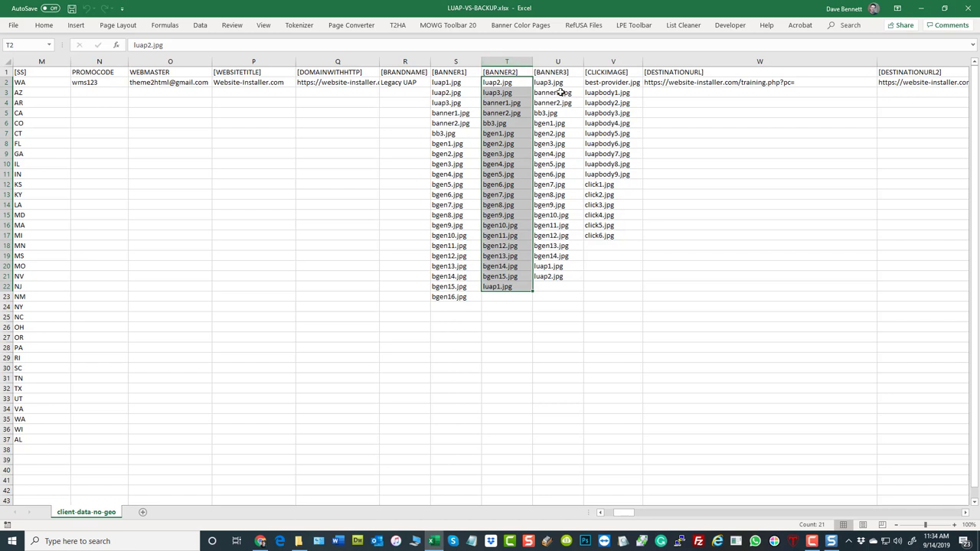
drag(564, 82, 556, 278)
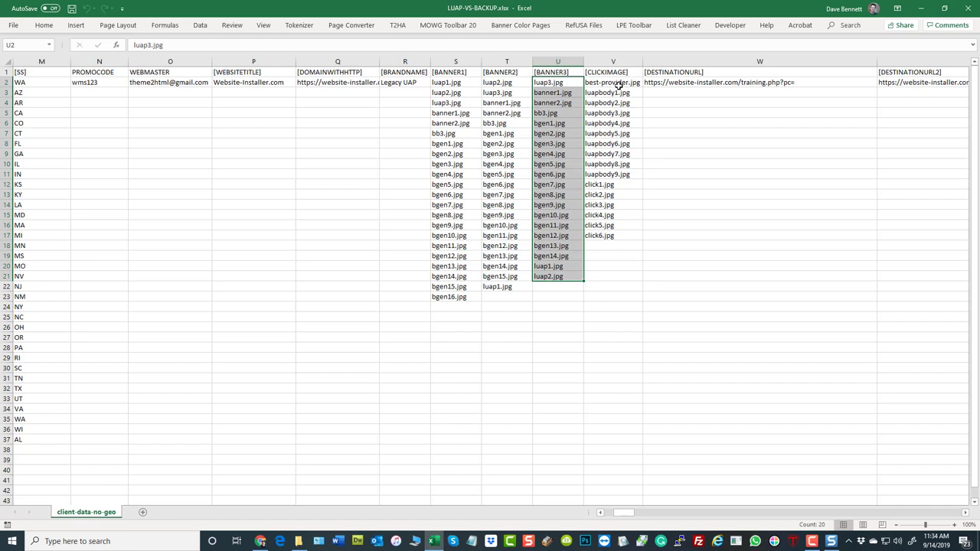
Select the full CLICKIMAGE filename list, ending at click6.jpg, then clear the selection
drag(612, 93, 615, 235)
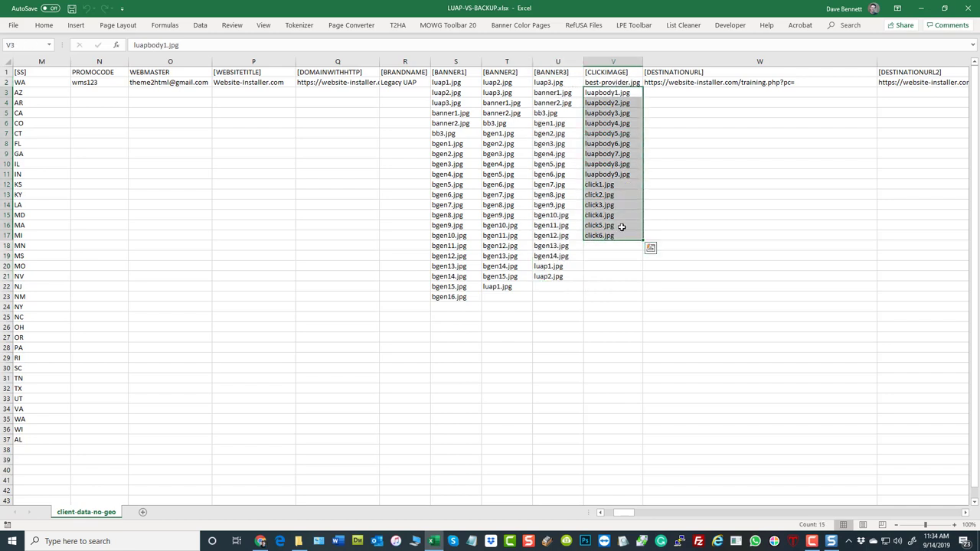
click(733, 113)
click(311, 165)
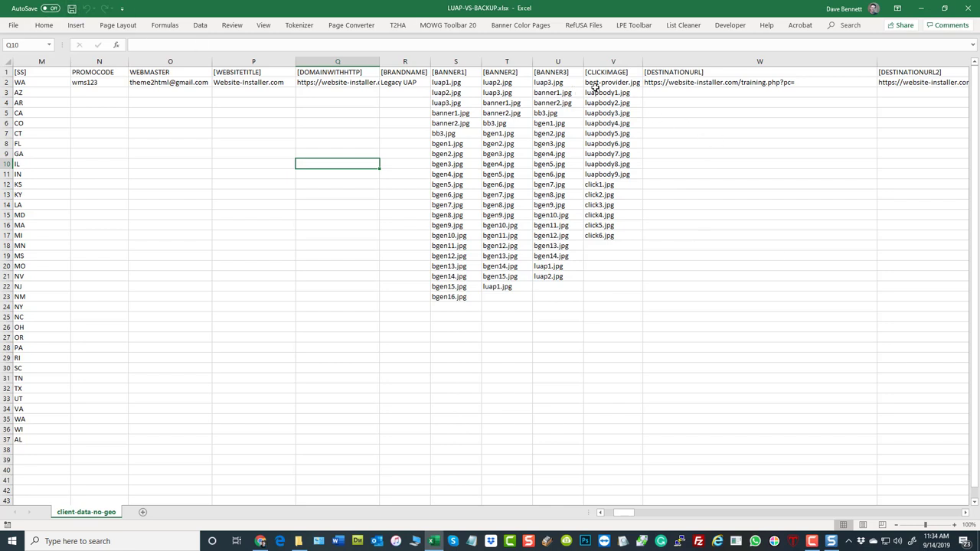
drag(604, 81, 609, 236)
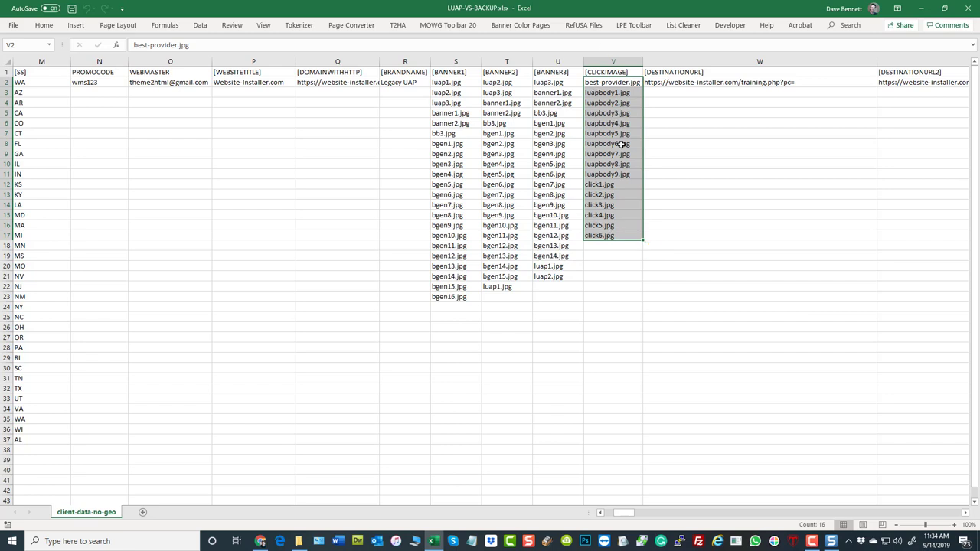
click(208, 153)
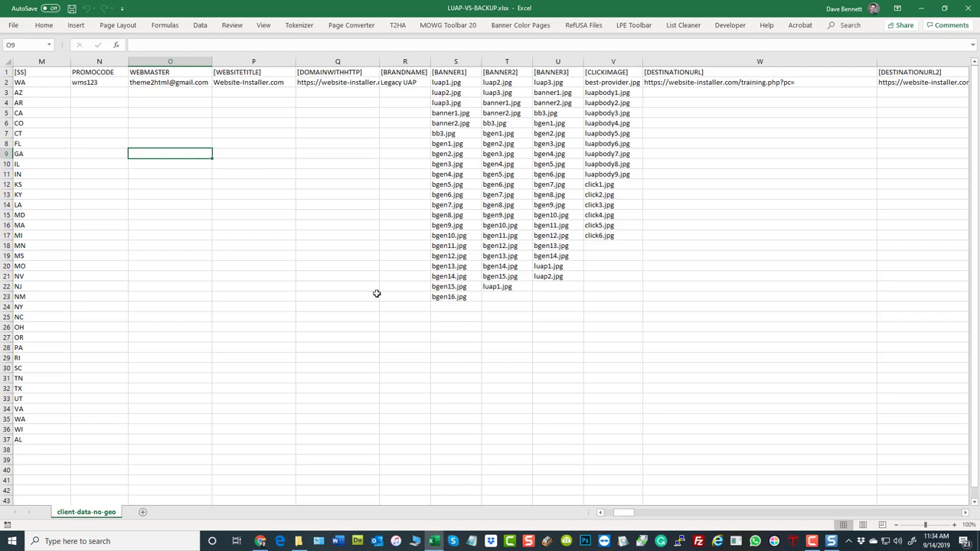
click(282, 213)
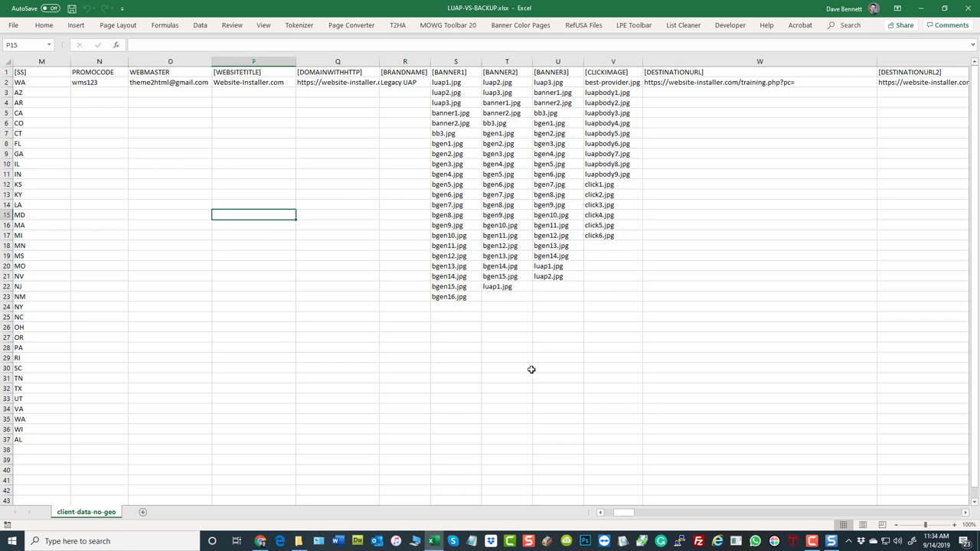
click(510, 286)
click(559, 288)
click(382, 193)
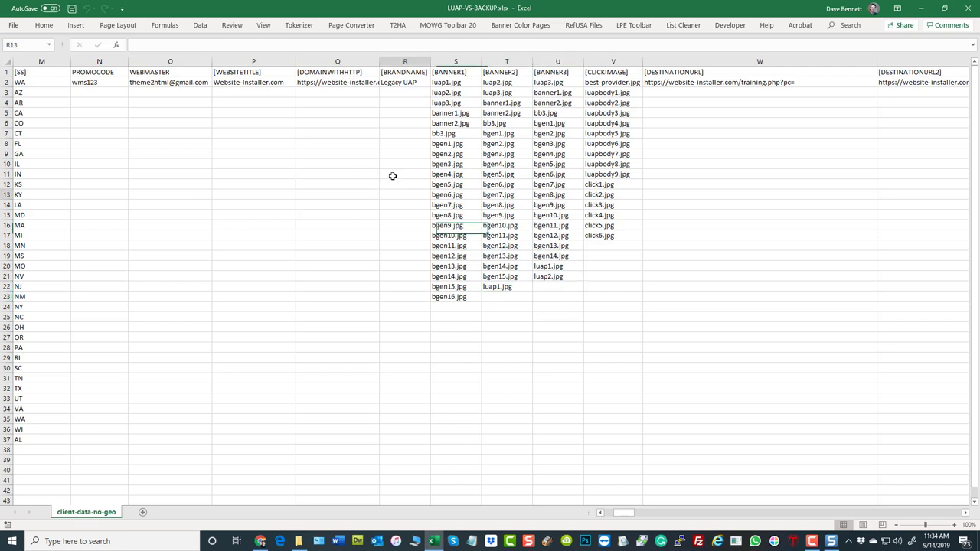
drag(462, 72, 540, 72)
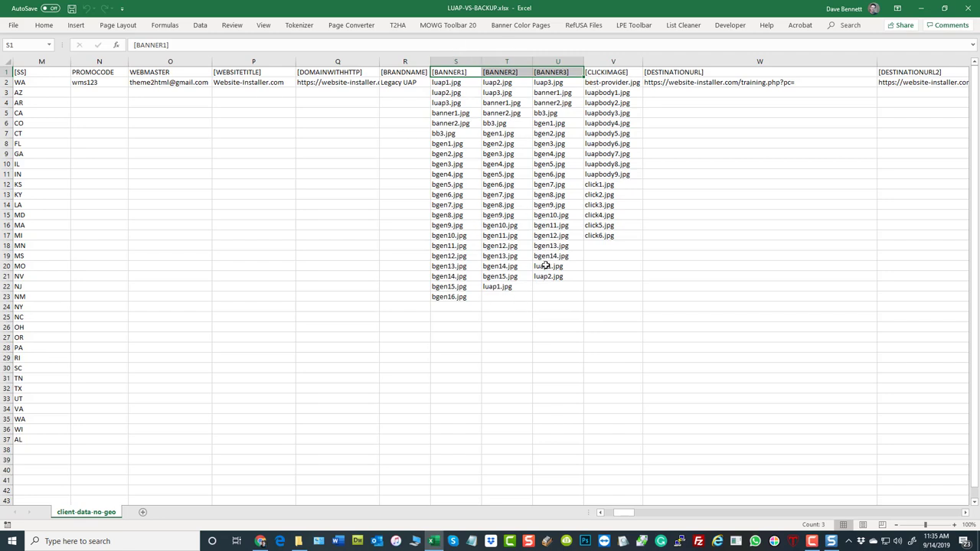
click(495, 297)
drag(544, 284, 570, 294)
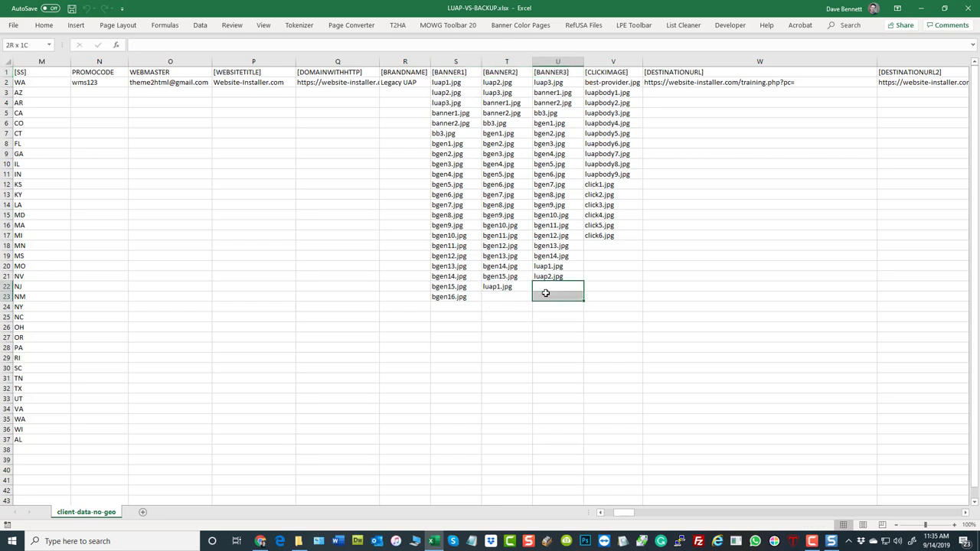
click(317, 175)
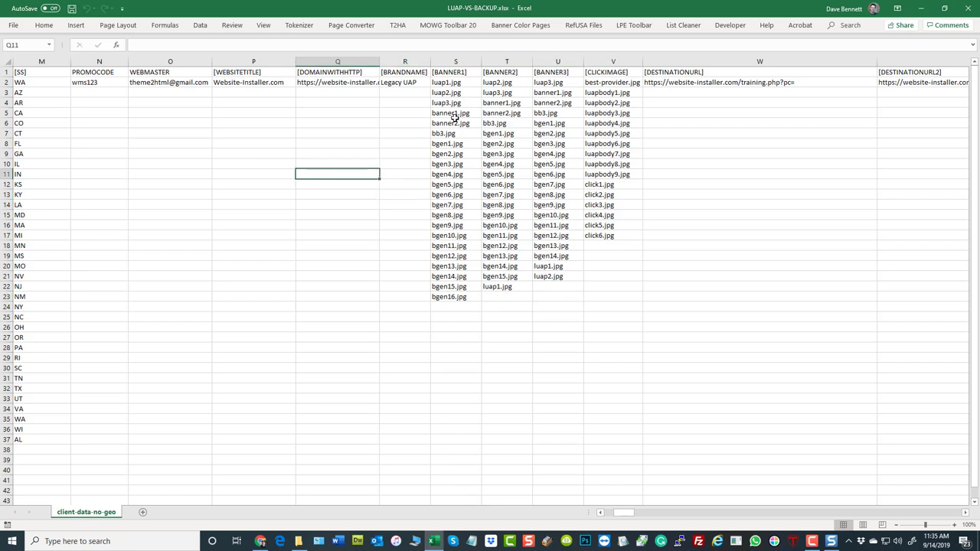
drag(459, 82, 456, 297)
key(ctrl+v)
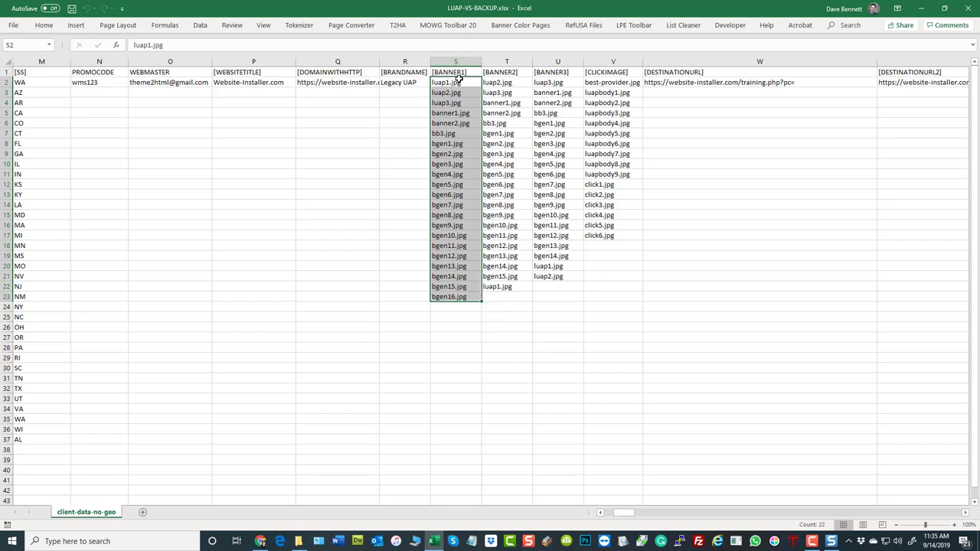
Check where each banner list ends: BANNER1 at bgen16.jpg, BANNER3 at luap2.jpg
click(456, 83)
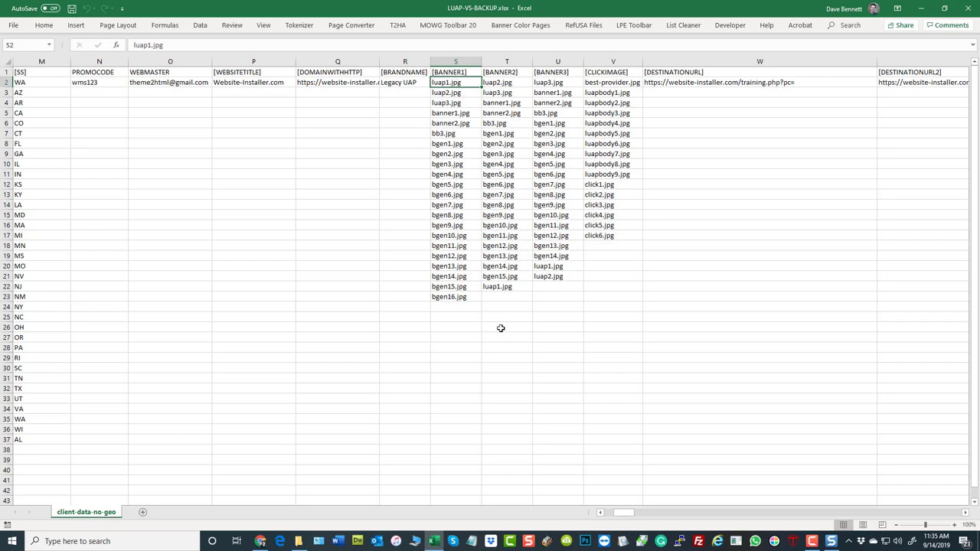
click(452, 286)
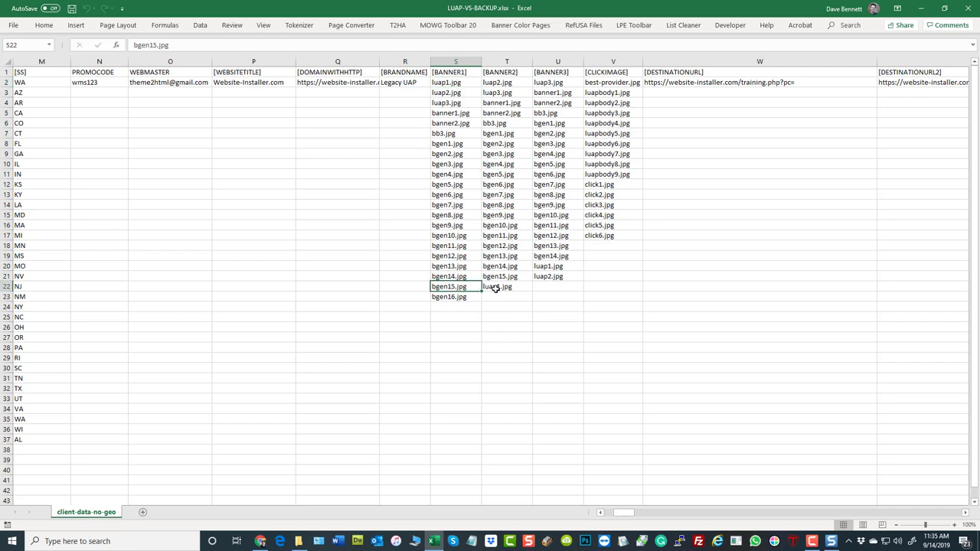
click(467, 297)
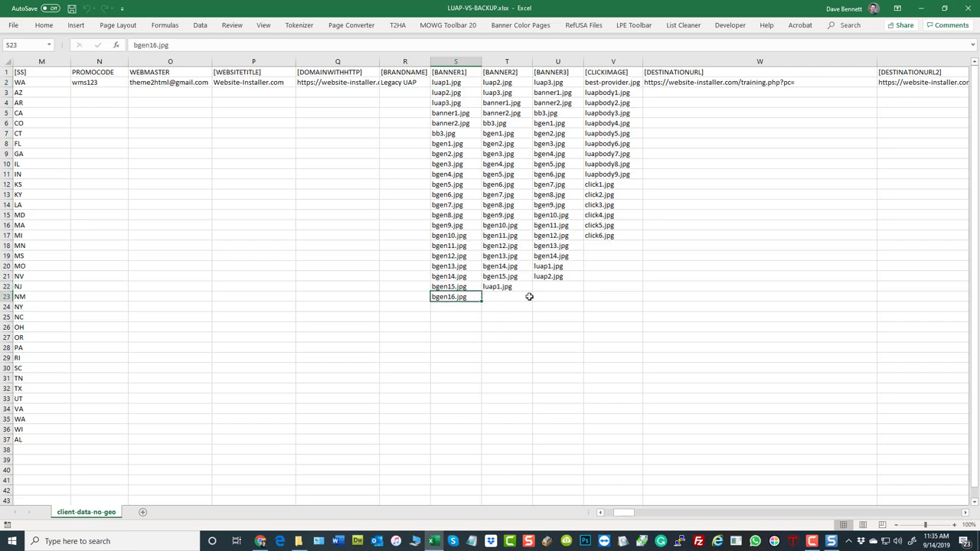
click(509, 299)
click(458, 299)
click(507, 85)
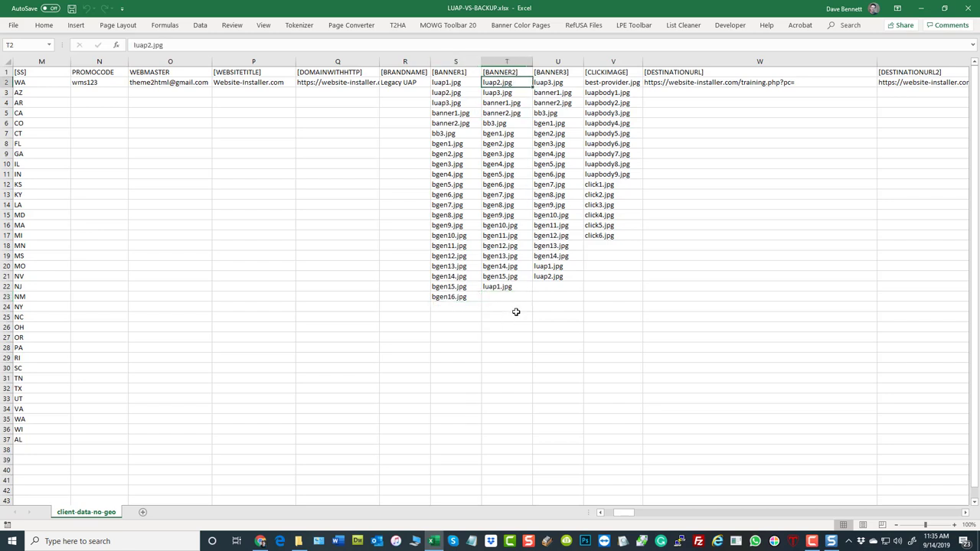
click(548, 284)
click(551, 276)
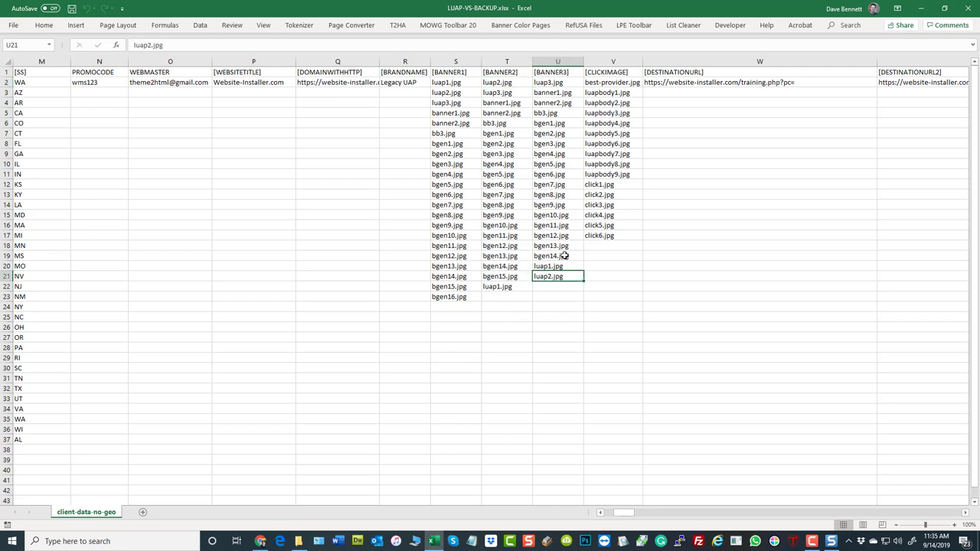
click(565, 83)
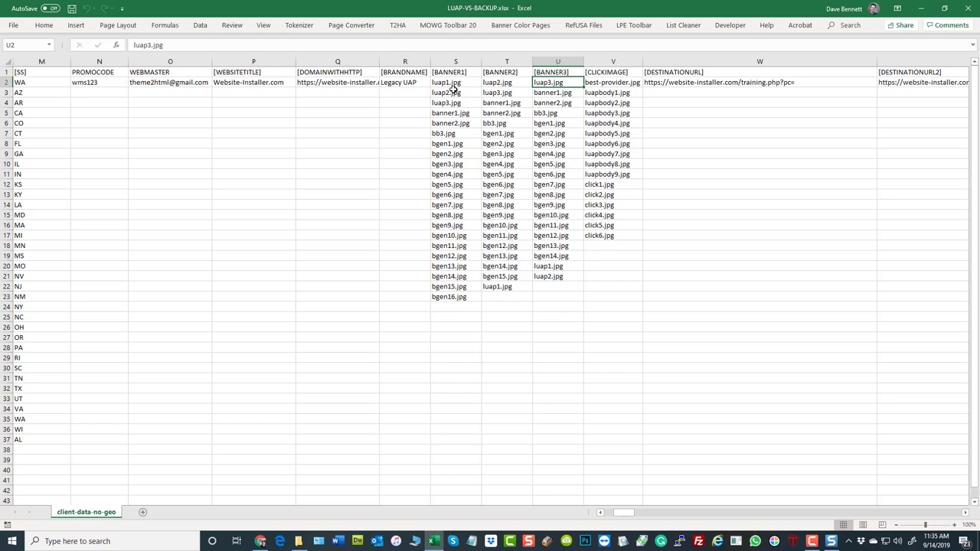
Select each banner column, then all three together, to read their status-bar counts
drag(452, 79, 452, 295)
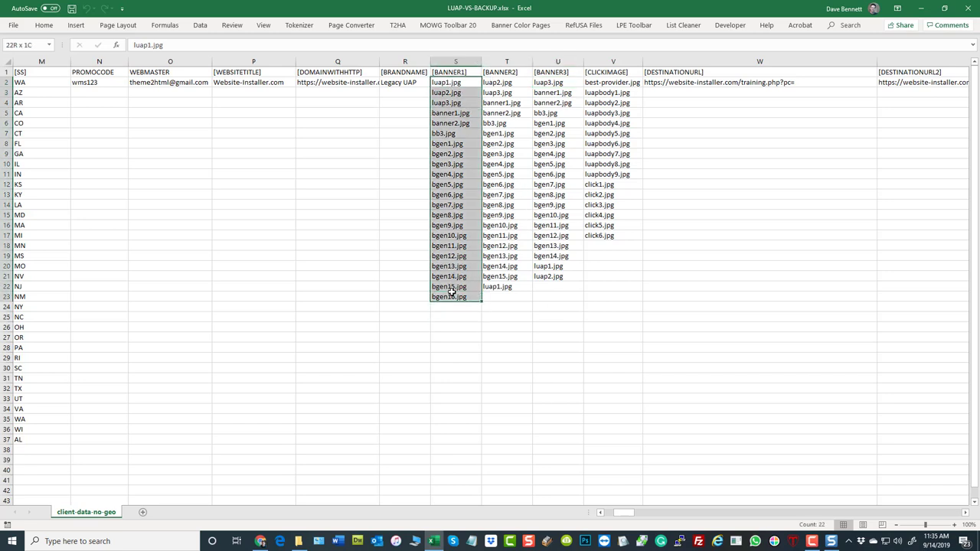
drag(507, 80, 506, 282)
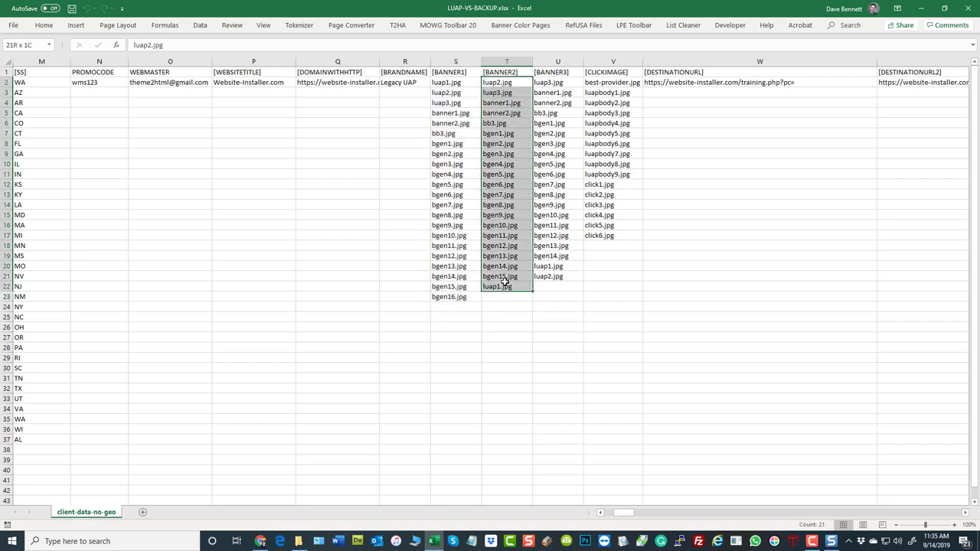
drag(557, 81, 561, 275)
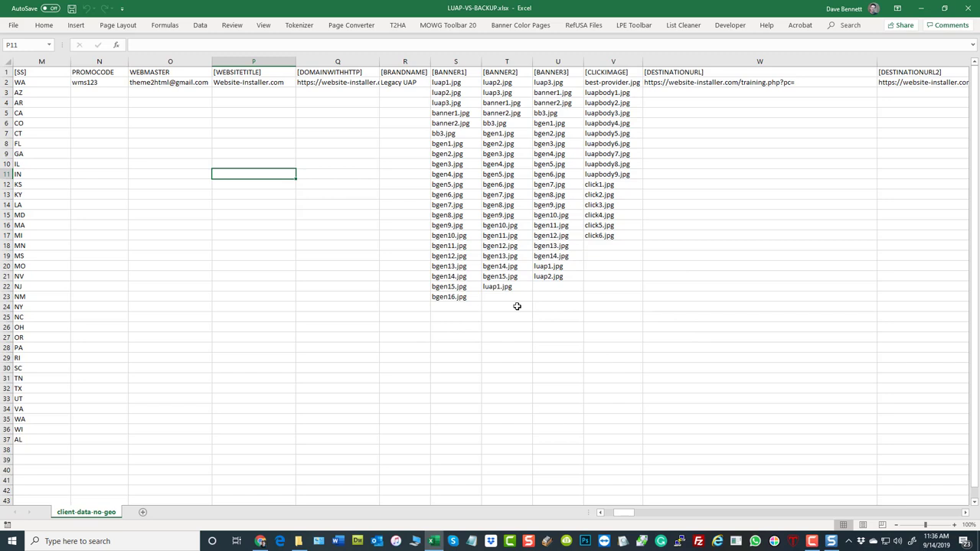
drag(444, 84, 540, 292)
click(267, 153)
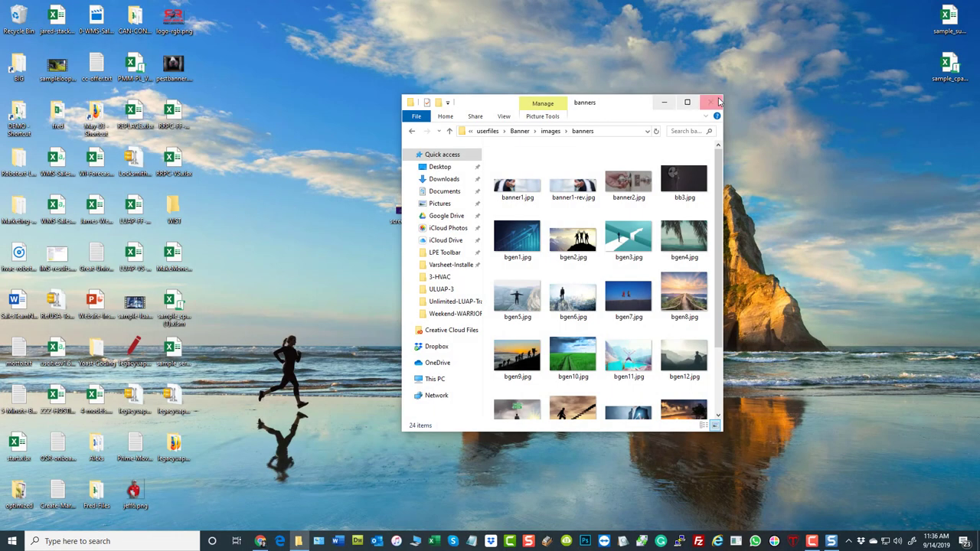
Close the banners folder and bring the Manage Repository page back in Chrome
click(711, 102)
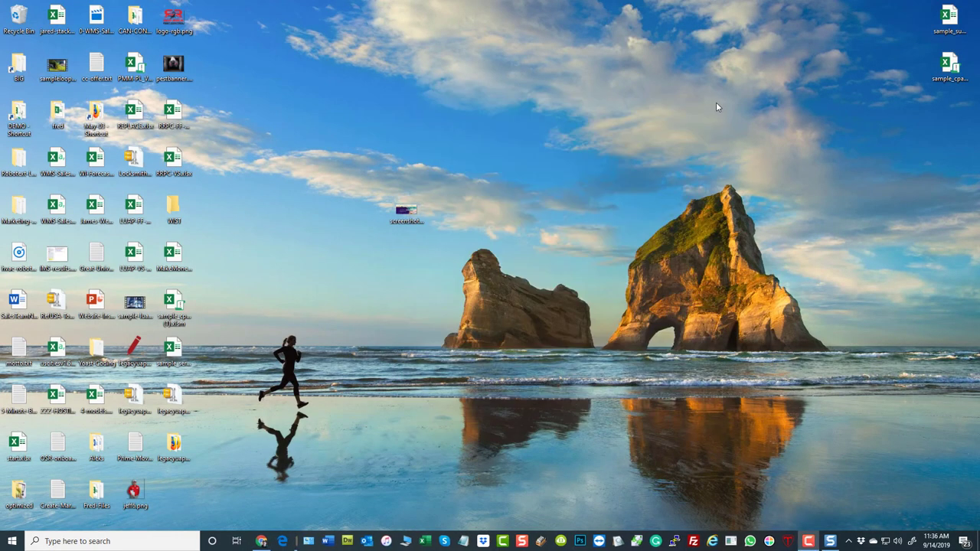
click(260, 541)
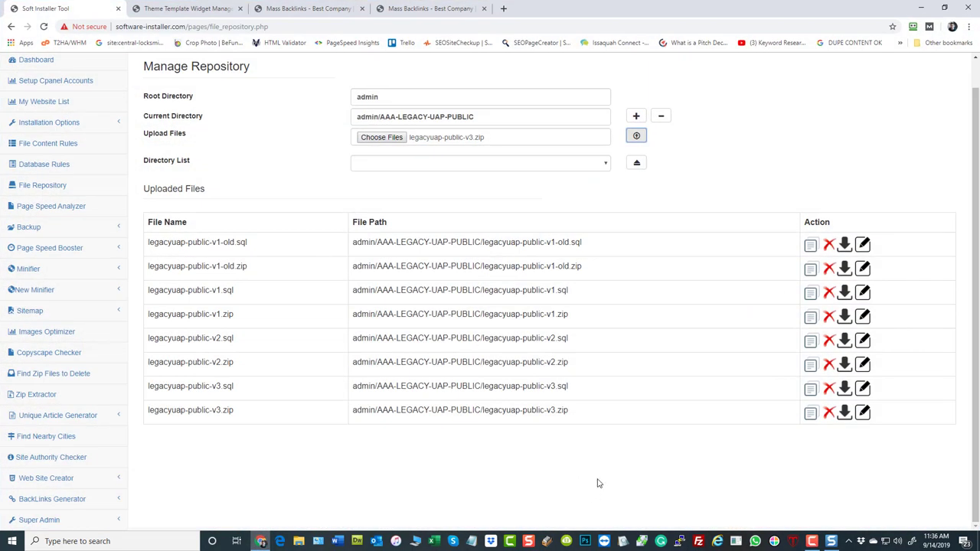